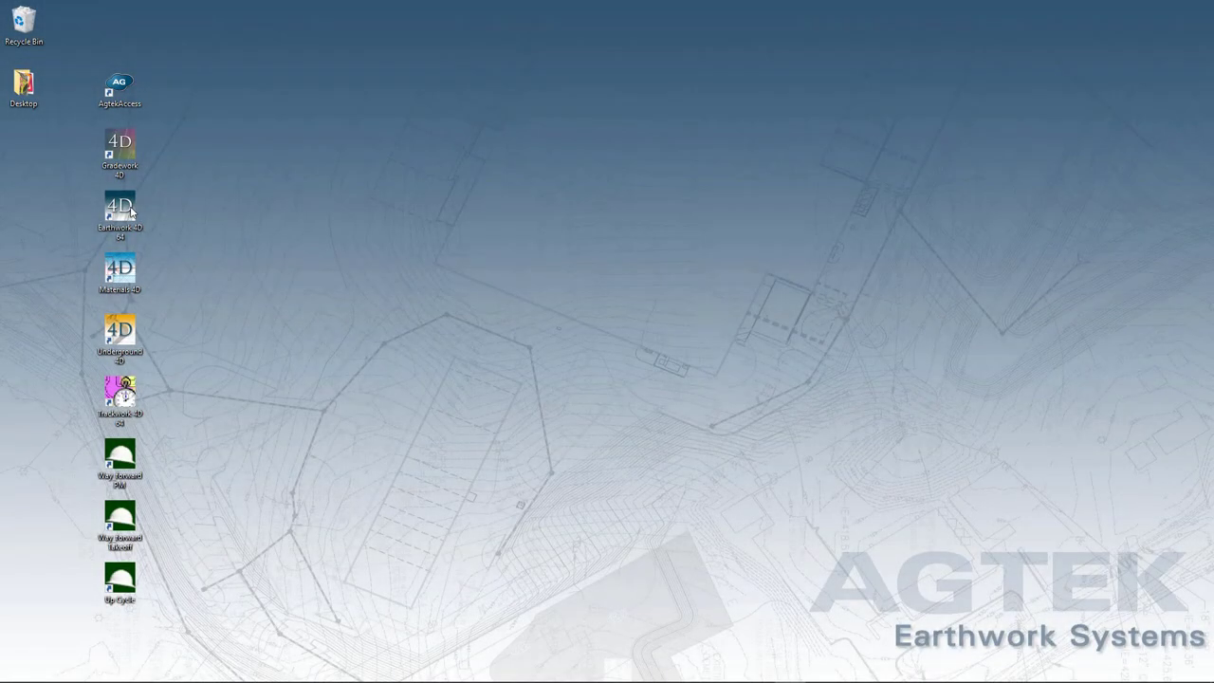
- Launch Earthwork 4D, accept an Internet Key trial and submit the license login
double_click(131, 213)
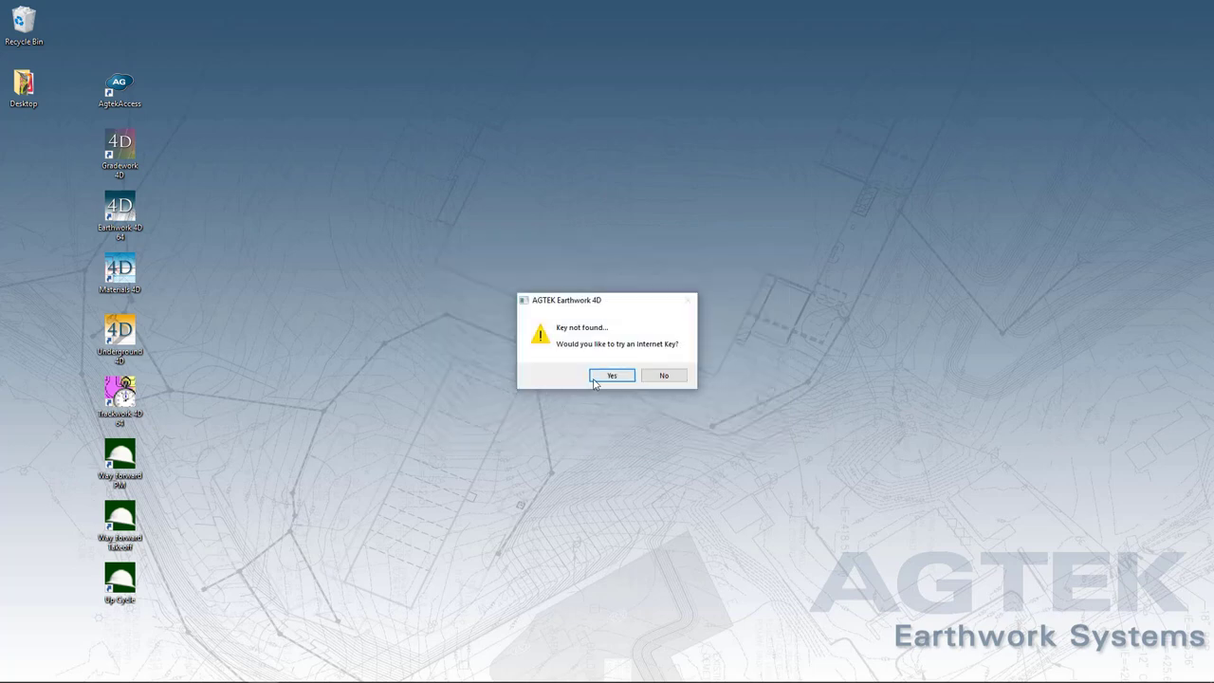
left_click(607, 375)
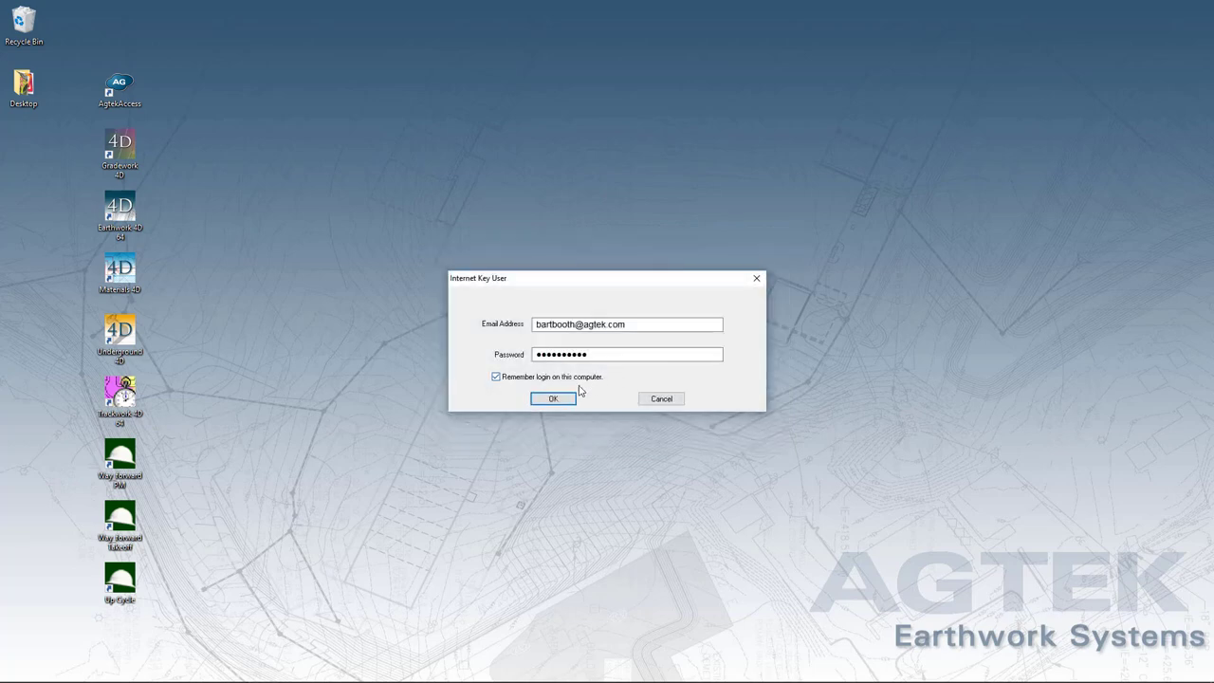
left_click(558, 400)
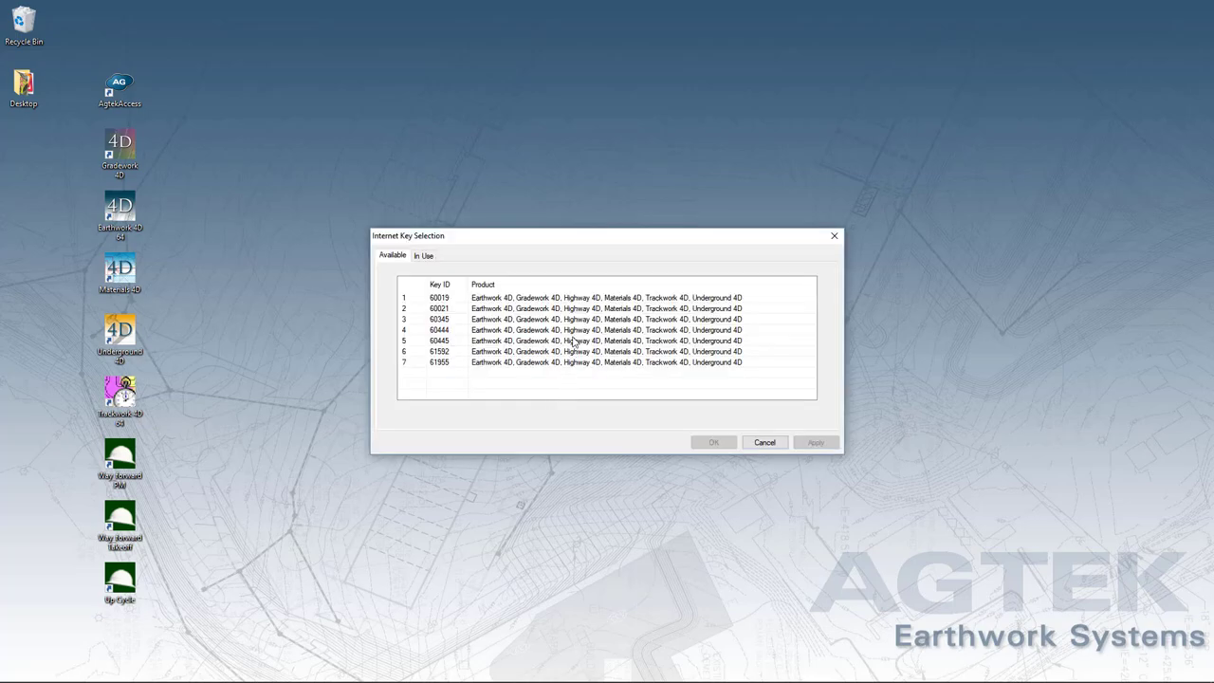
- Check out a license key and import page 26, the C301 grading plan, from Bid Set 1
double_click(573, 341)
type("26")
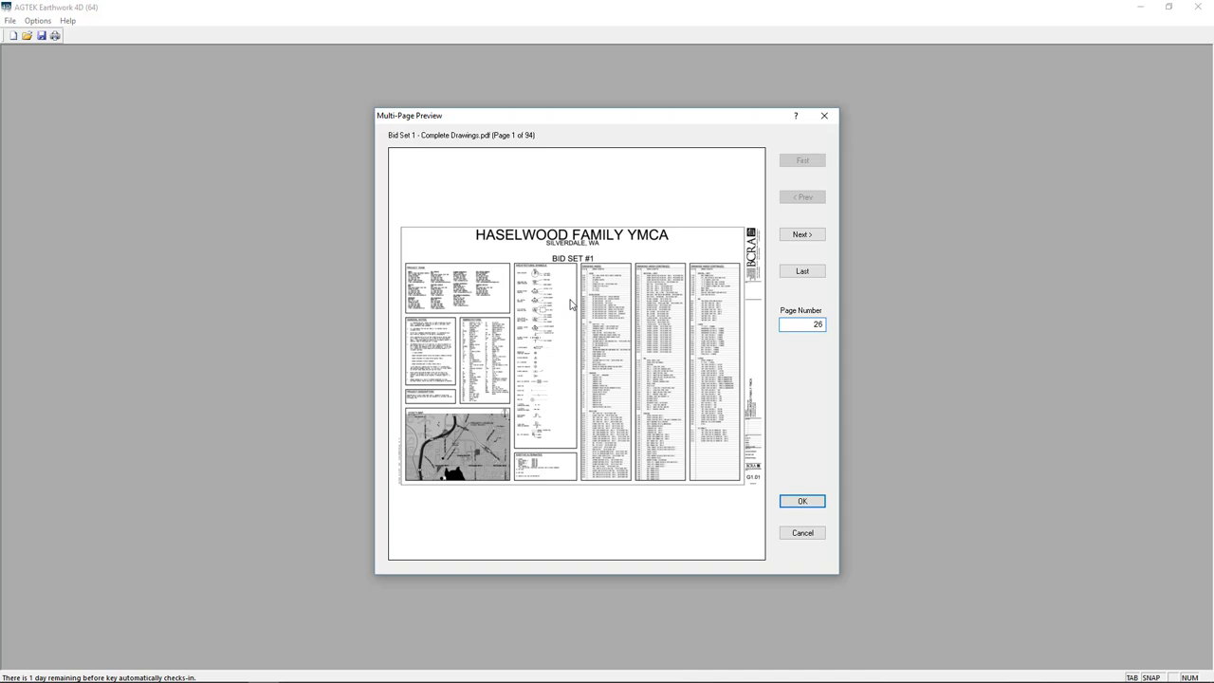
key("Return")
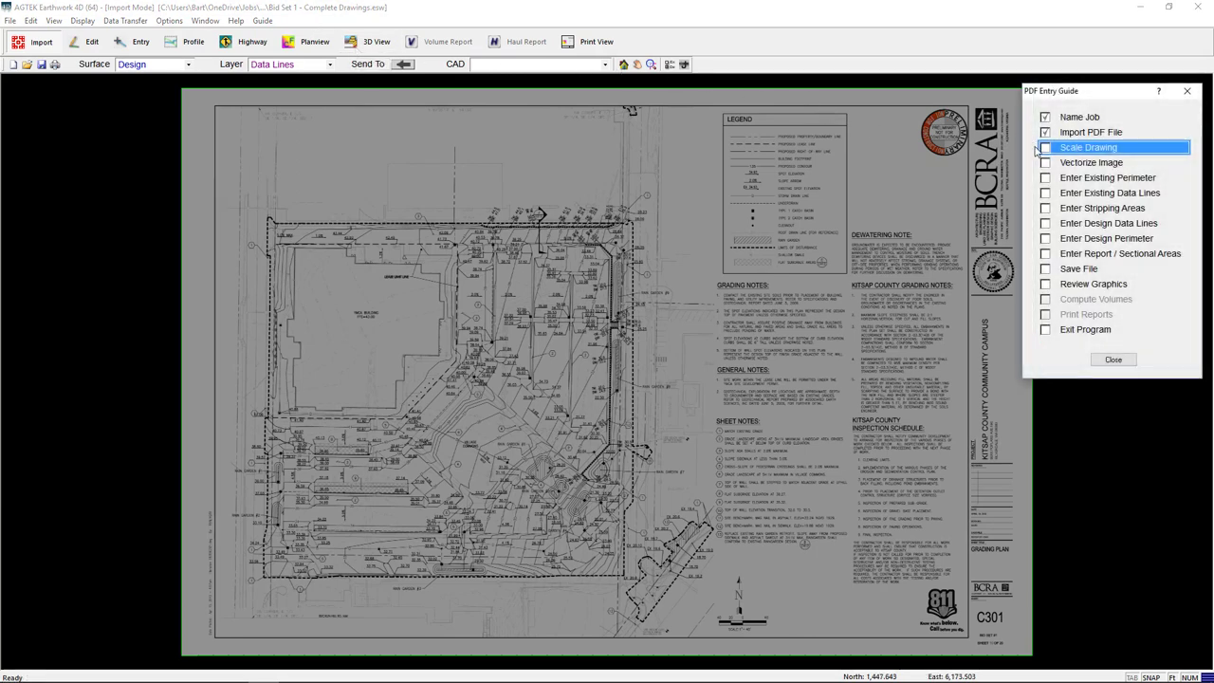
- Accept the plan image scale and verify it by measuring the 40-foot scale bar
left_click(1053, 149)
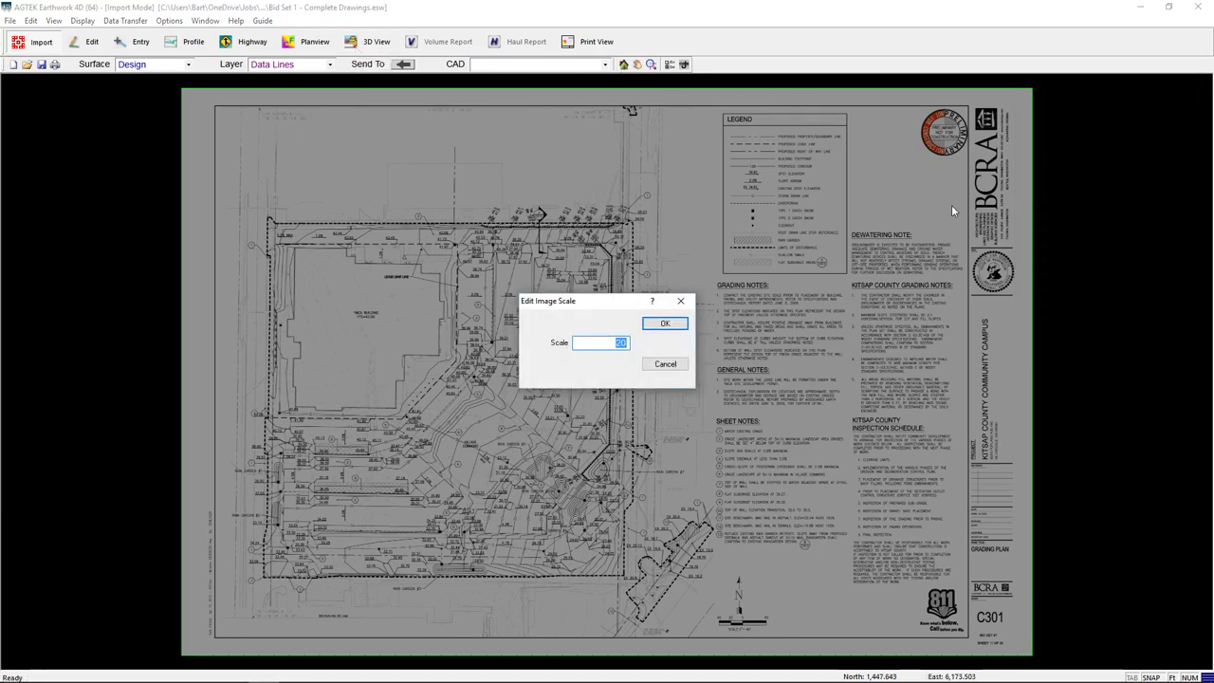
key("Return")
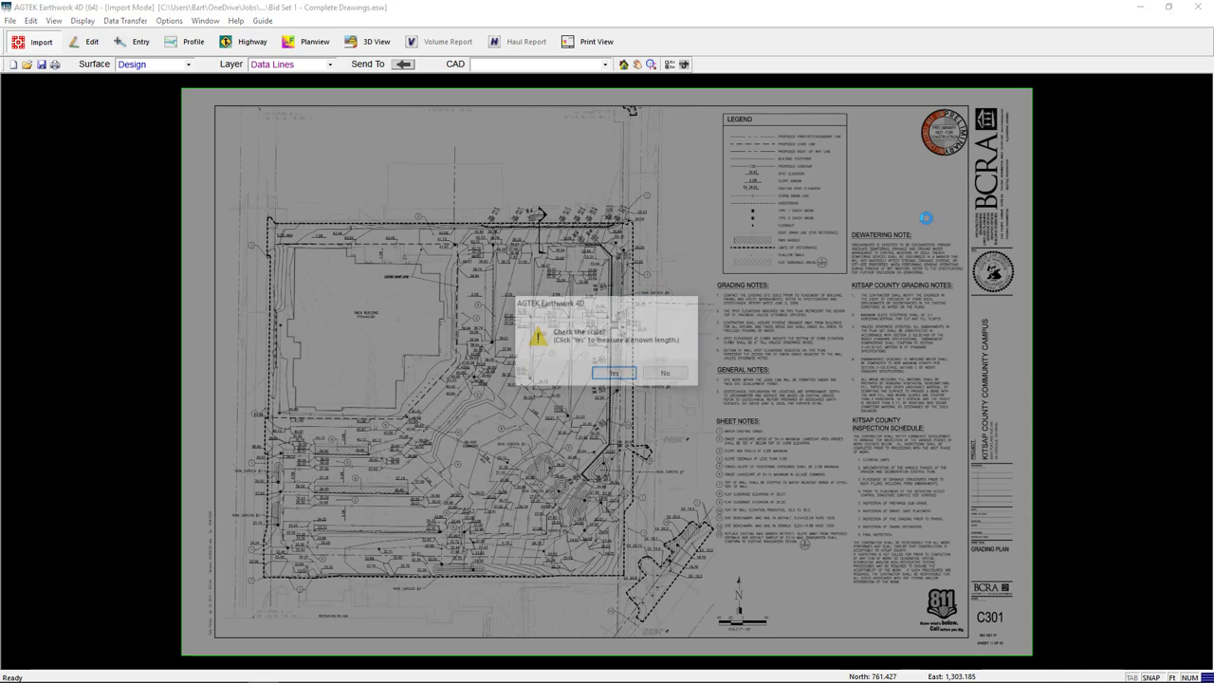
left_click(614, 374)
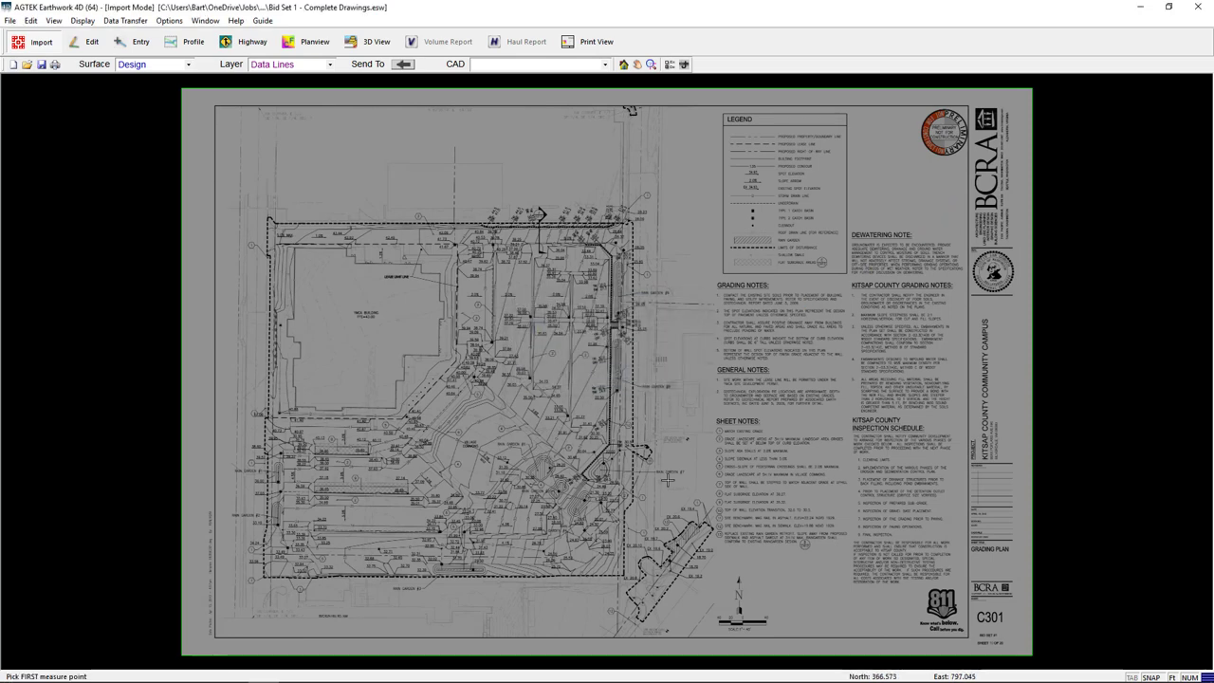
scroll(713, 624, "up", 3)
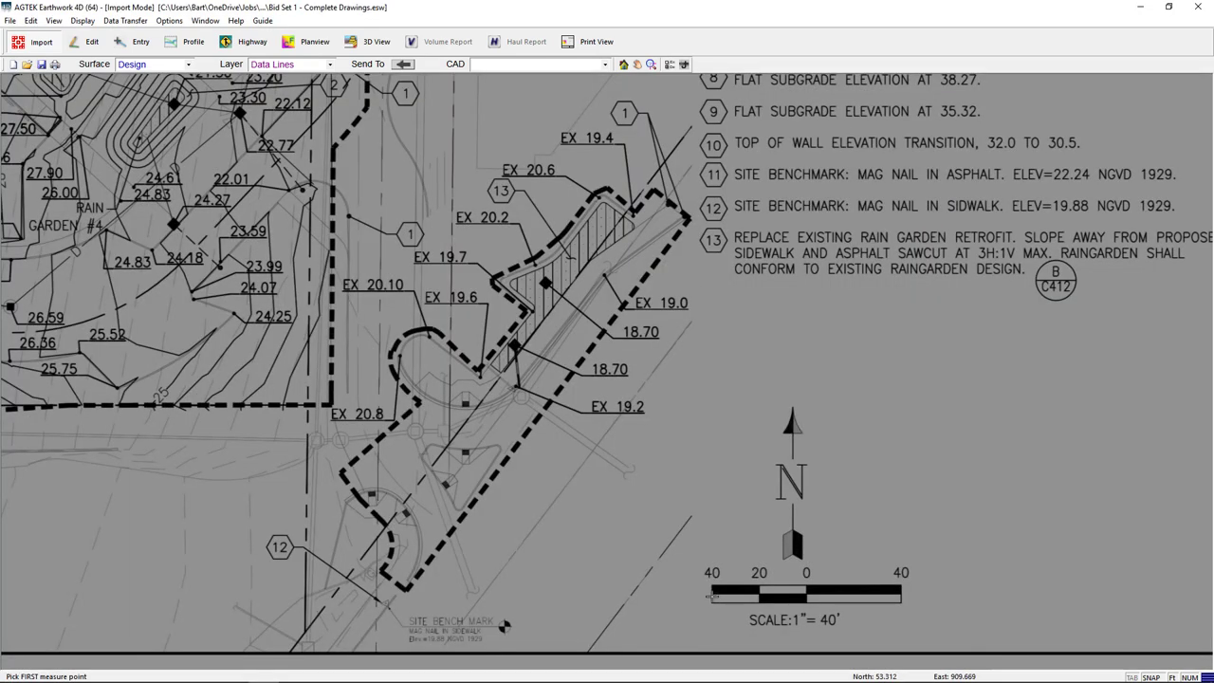
left_click(806, 598)
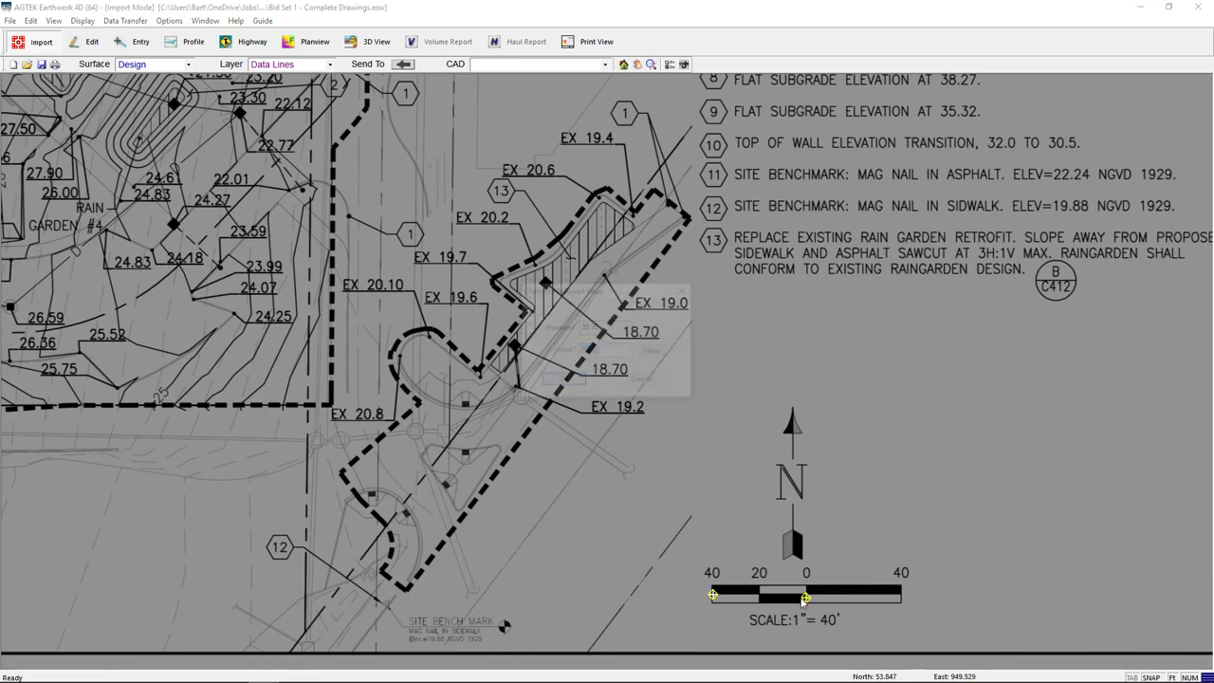
- Confirm the measured scale and zoom the CAD linework in on the Village Commons contours
key("Return")
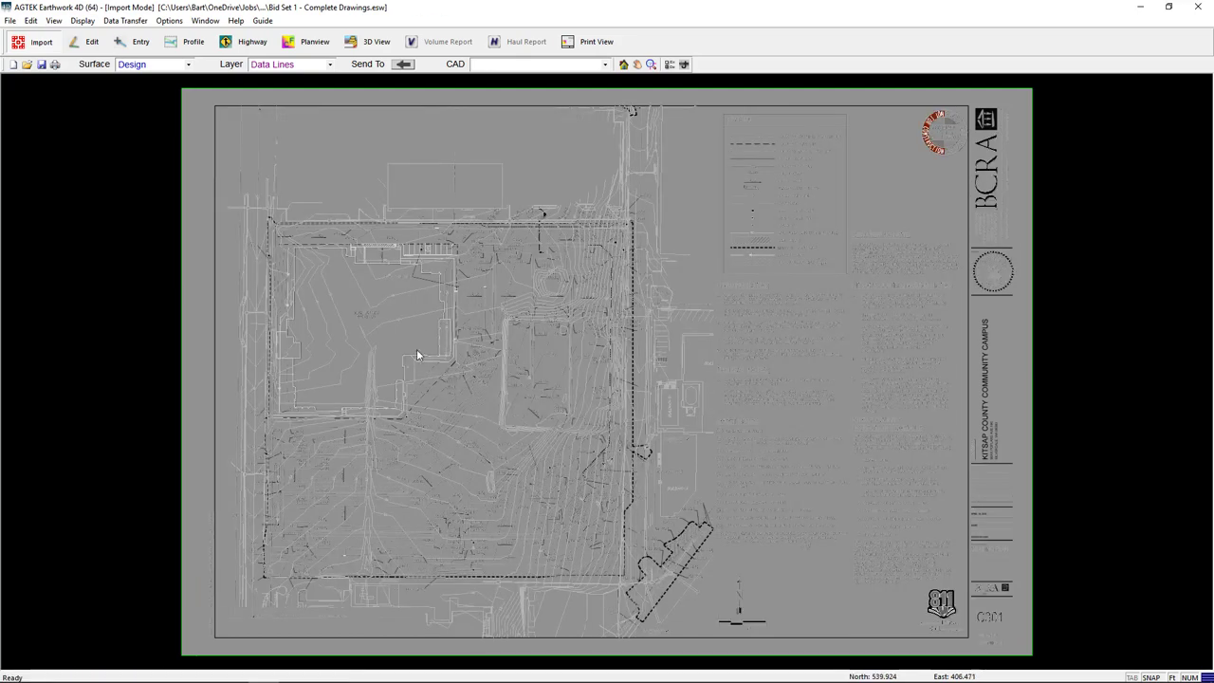
scroll(371, 492, "up", 5)
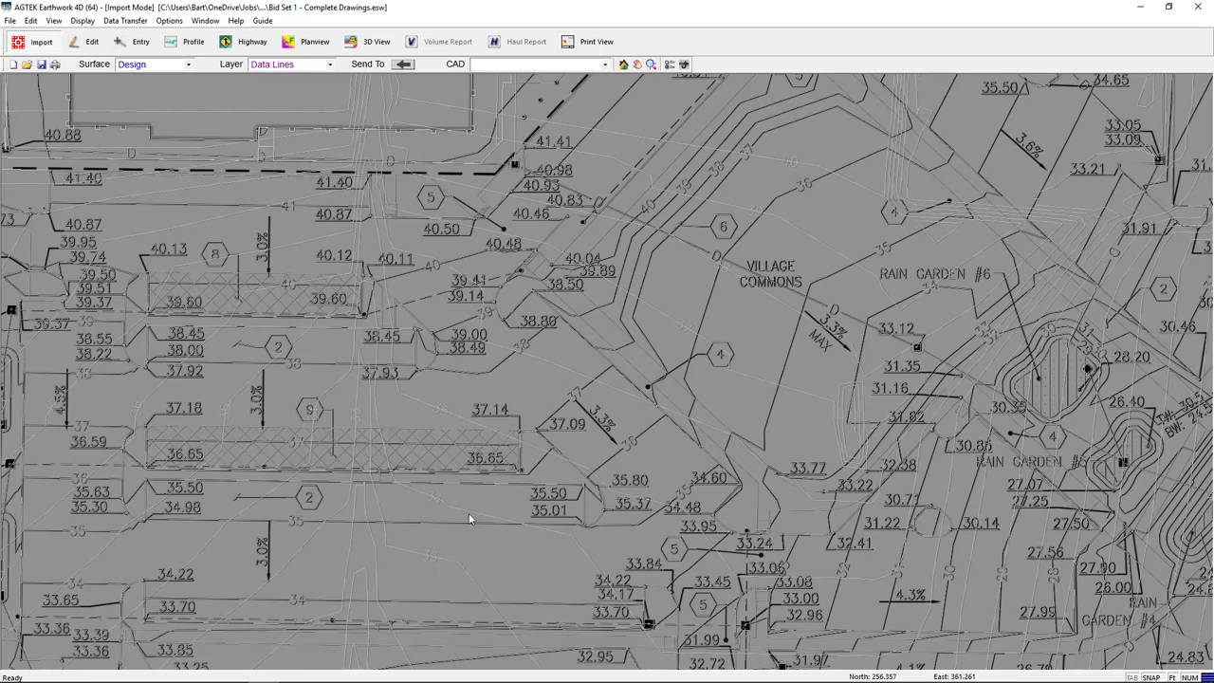
middle_click_drag(469, 512, 477, 393)
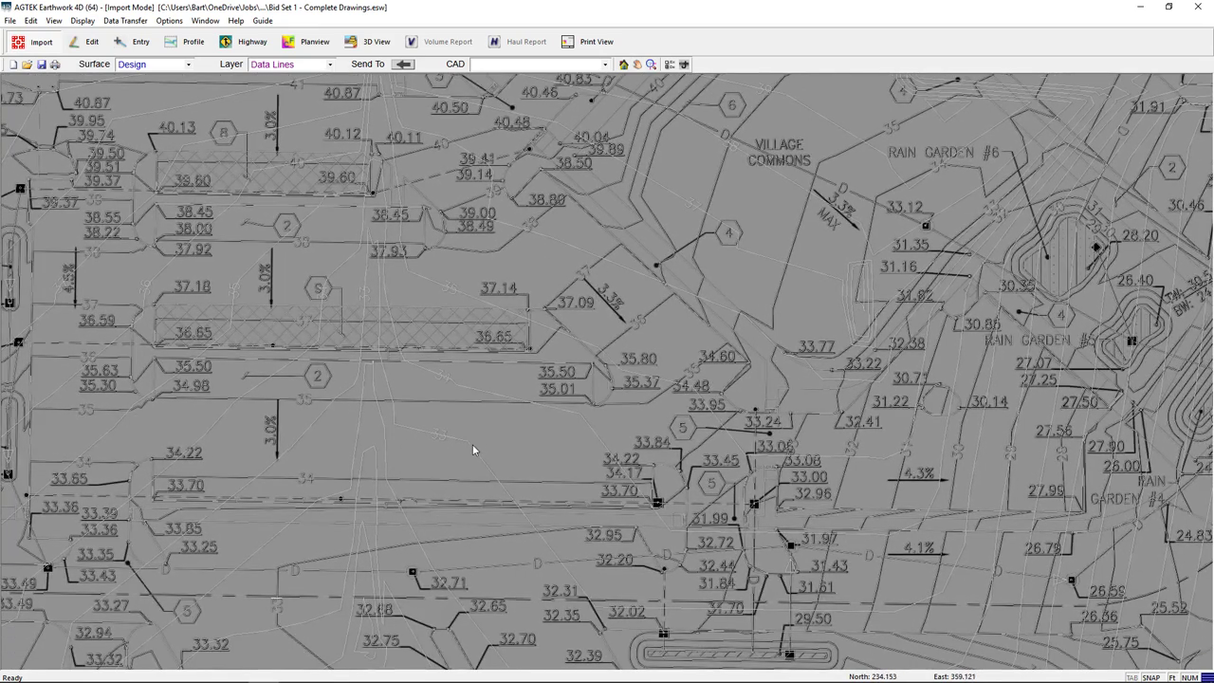
- Send the Layer 22 CAD contour linework to the Existing surface
left_click(473, 444)
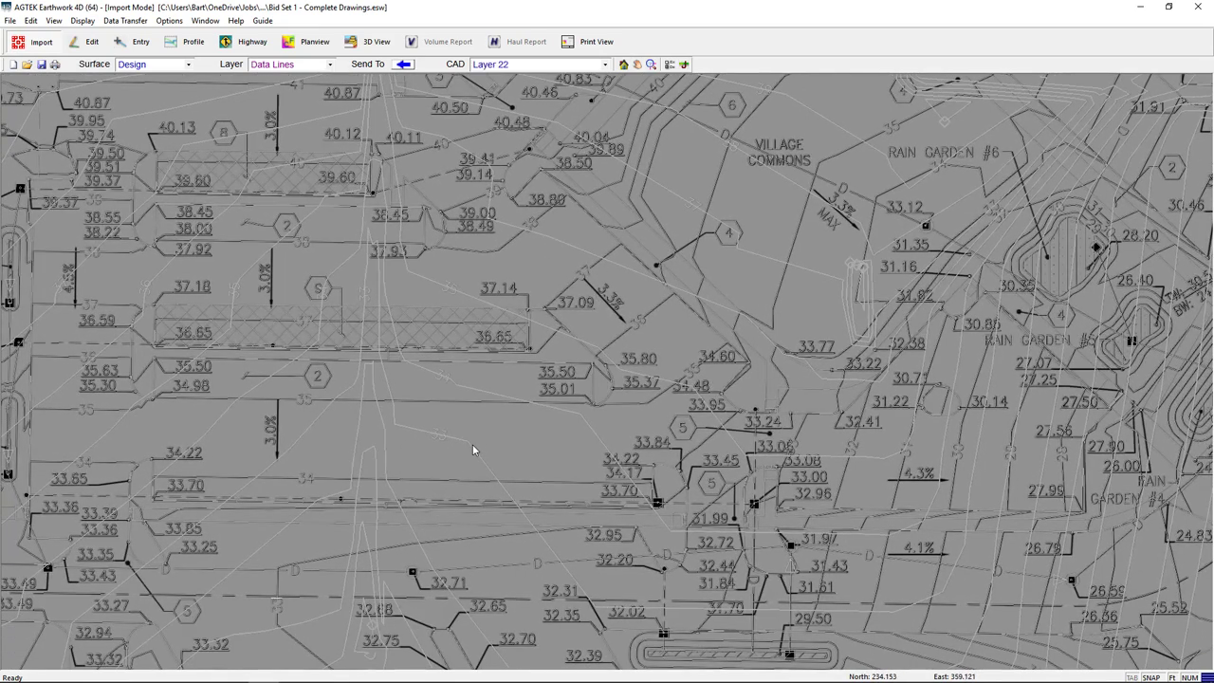
left_click(169, 64)
left_click(403, 63)
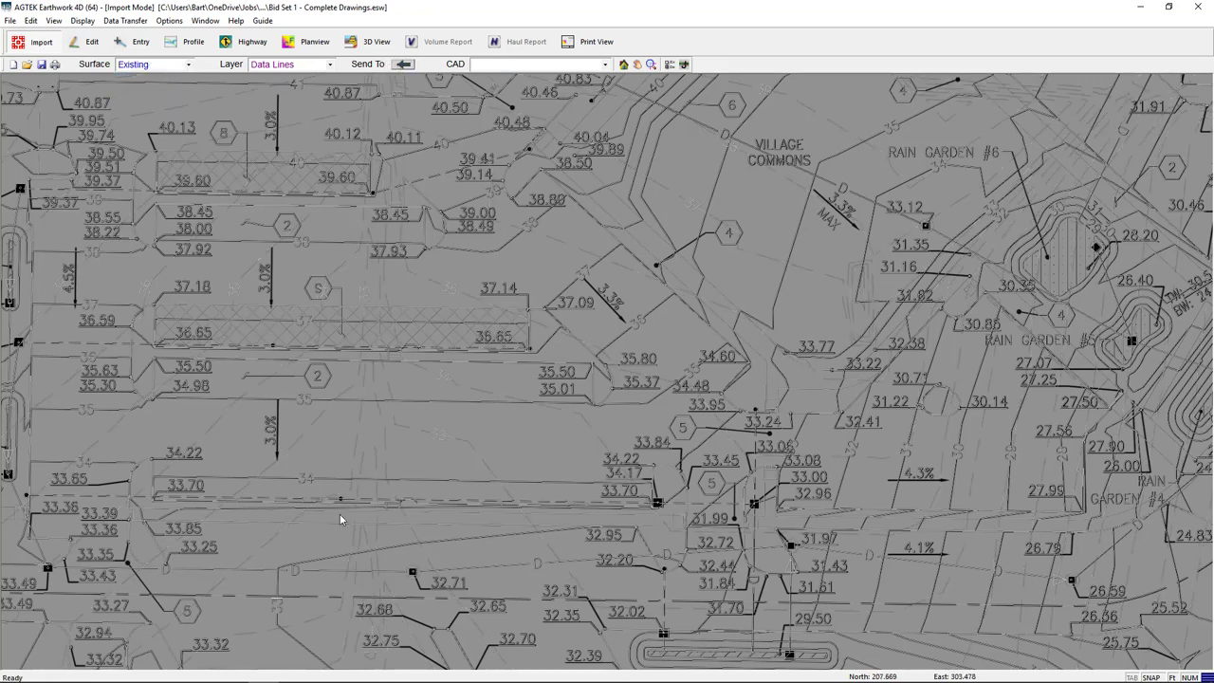
- Send the Layer 02 and Layer 04 linework to the Design surface, joining segments
left_click(321, 551)
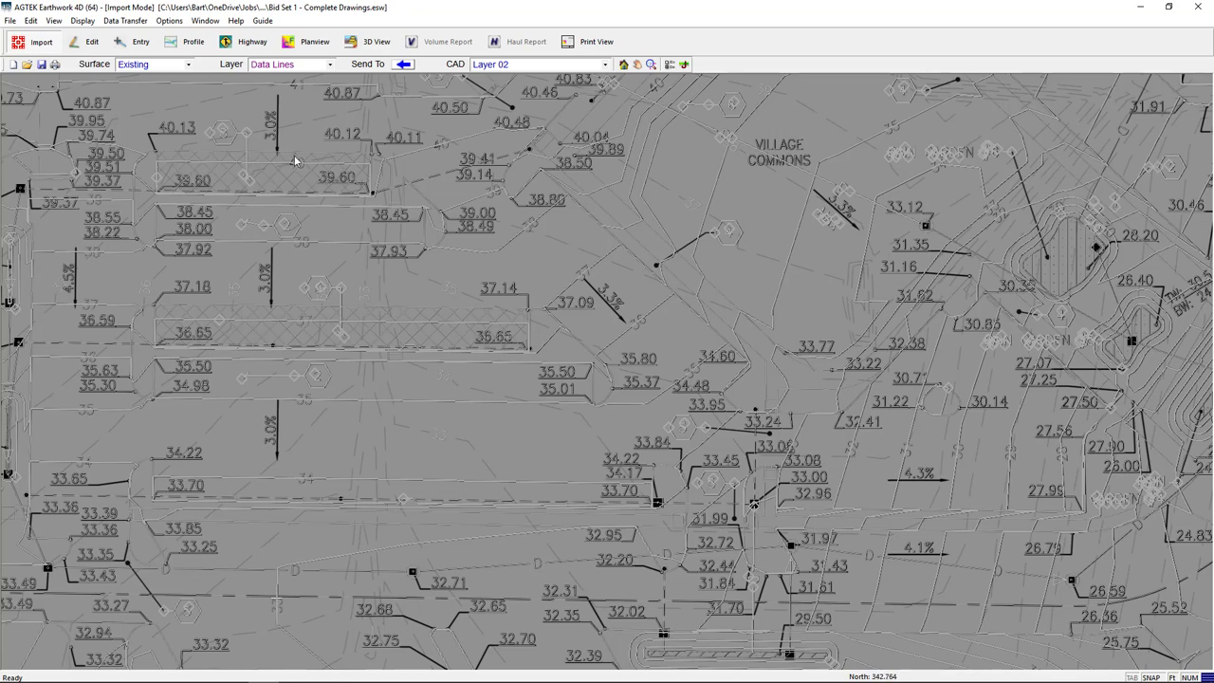
left_click(169, 64)
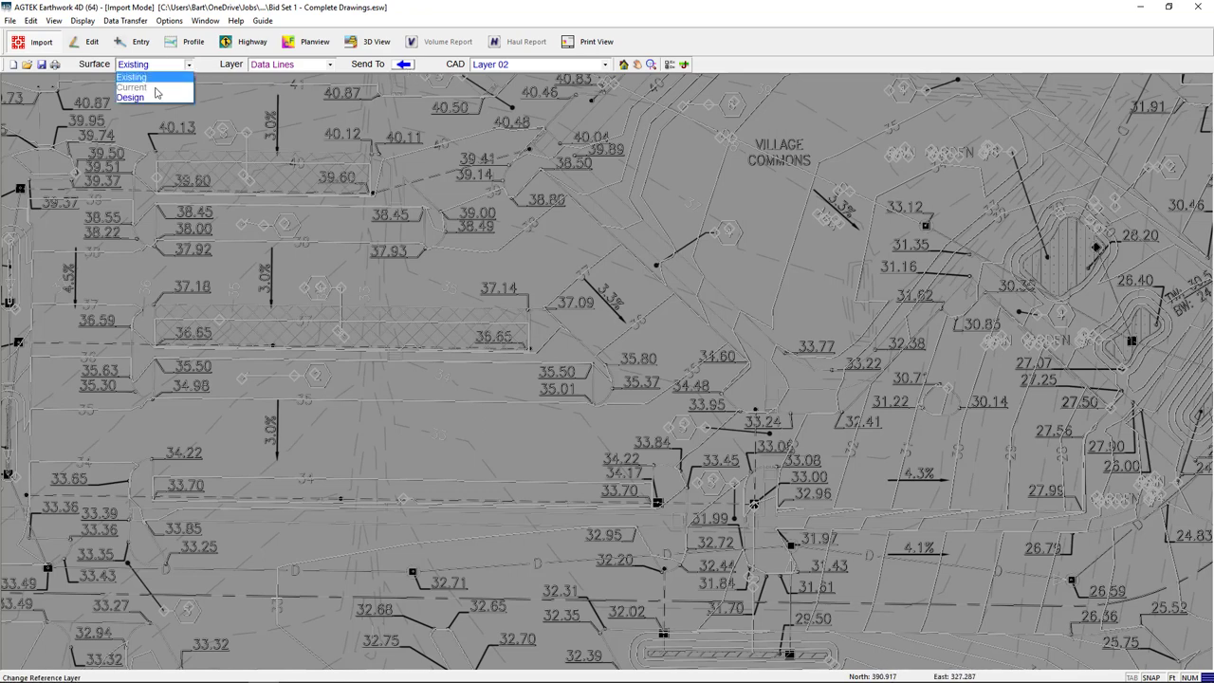
left_click(156, 99)
left_click(403, 64)
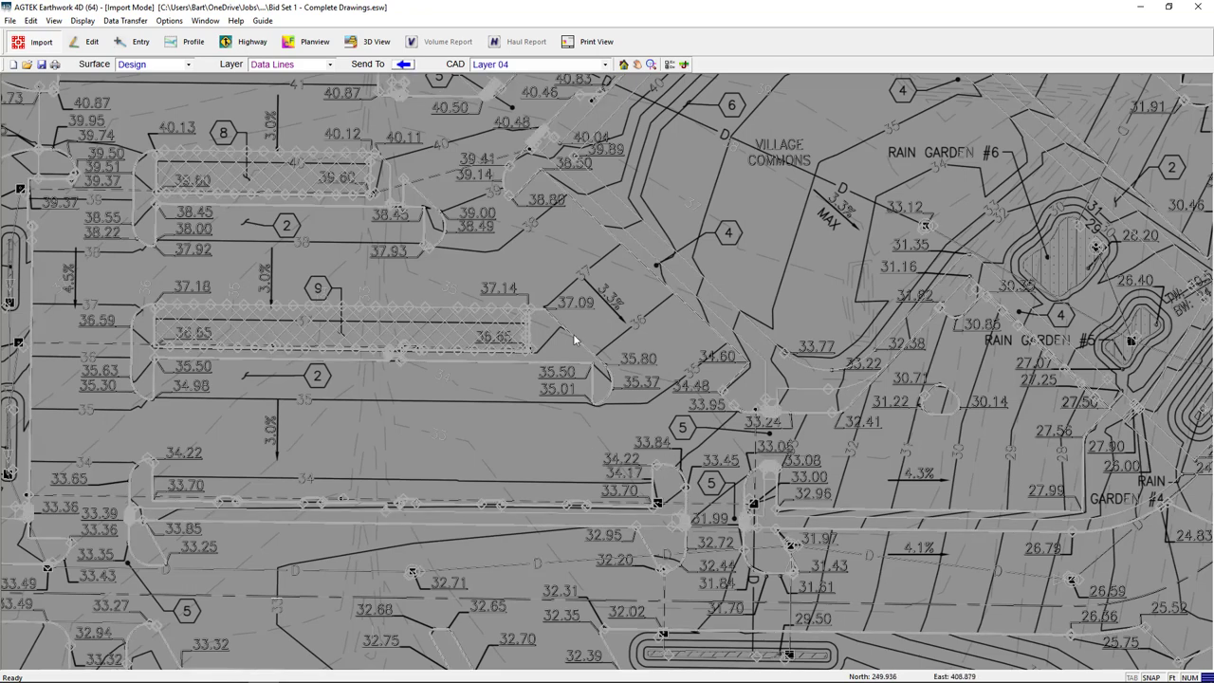
left_click(684, 65)
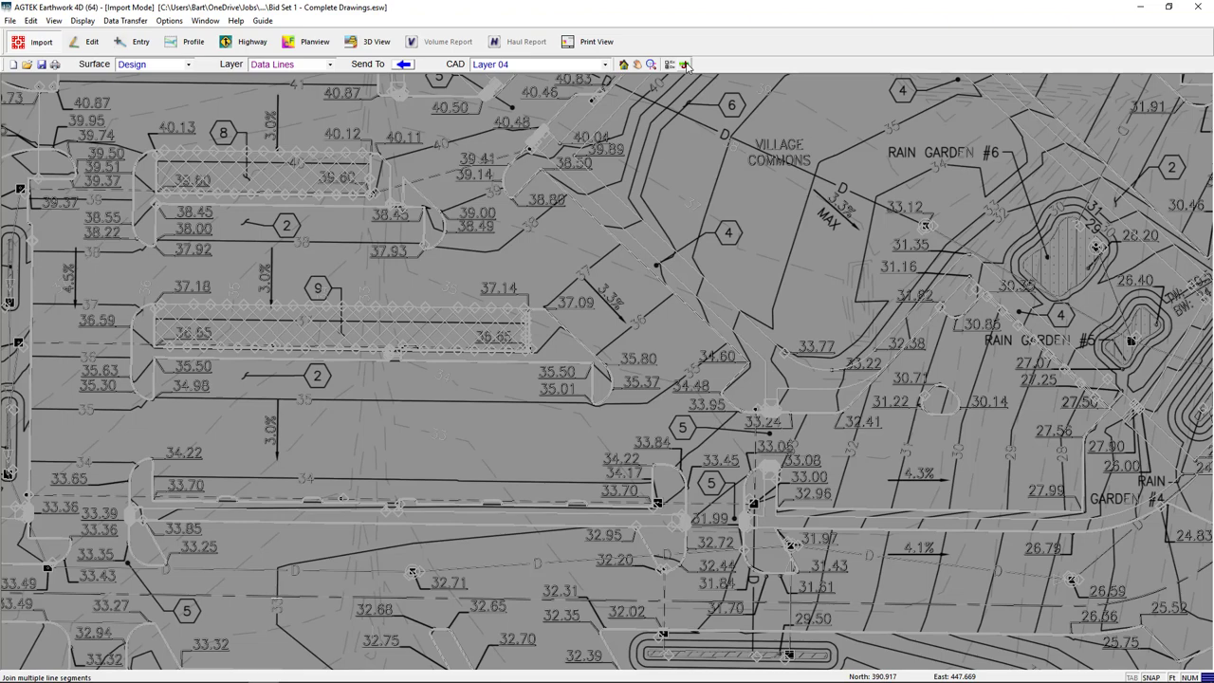
left_click(403, 64)
scroll(407, 274, "down", 4)
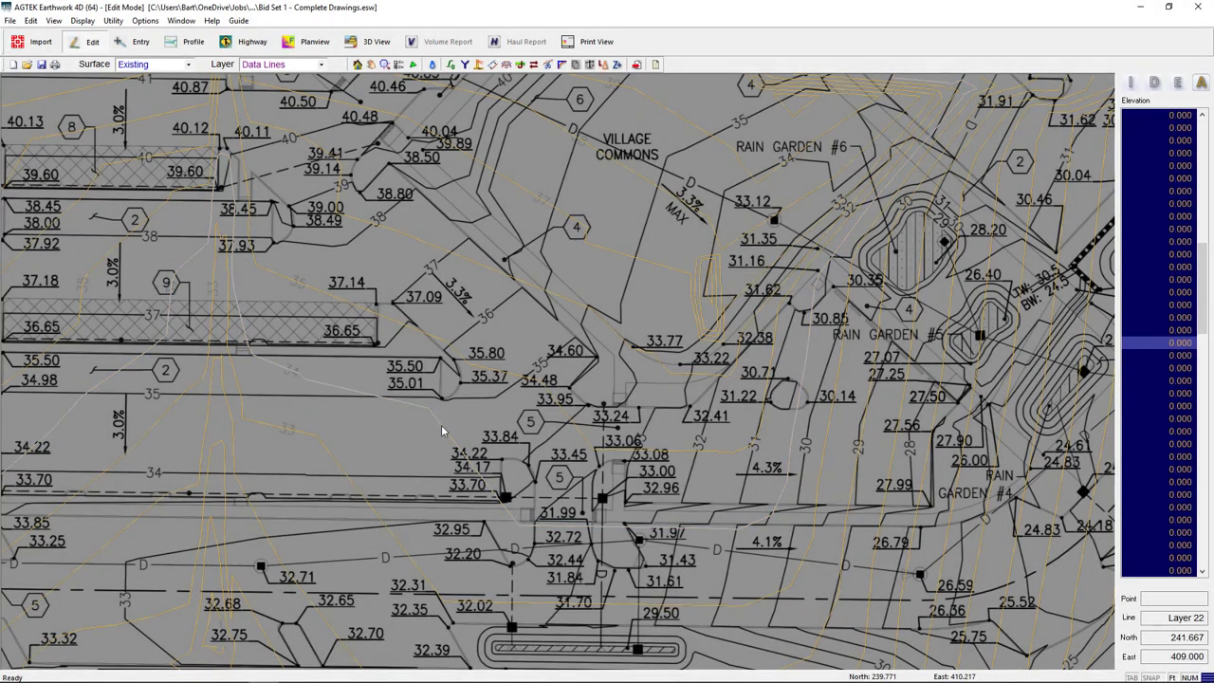
- Assign elevations 34, 33, 31 and 29 ft to successive existing contour lines
double_click(441, 425)
type("34")
key("Return")
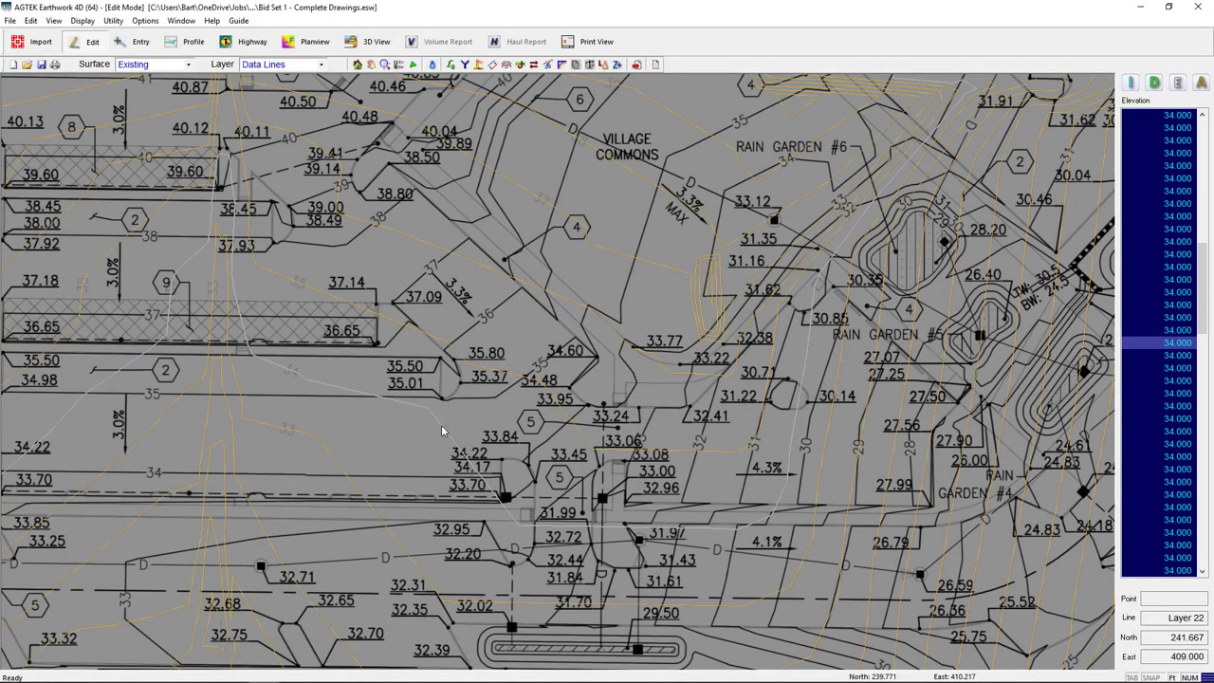
left_click(361, 499)
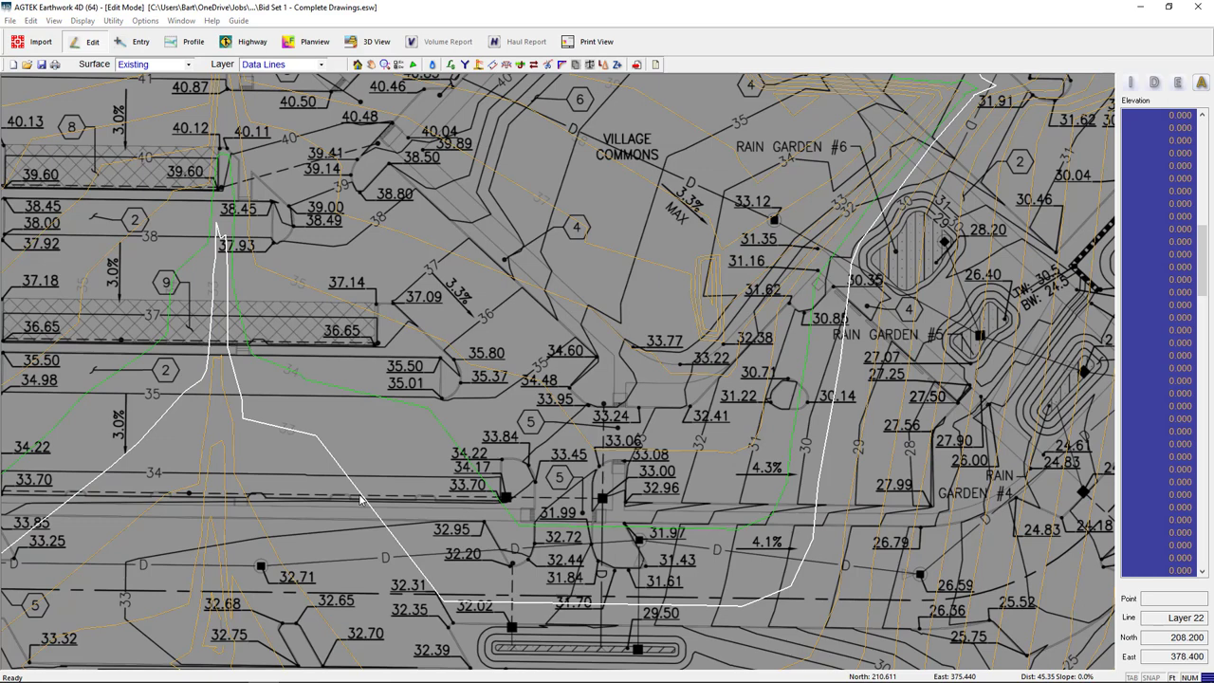
double_click(361, 500)
type("33")
key("Return")
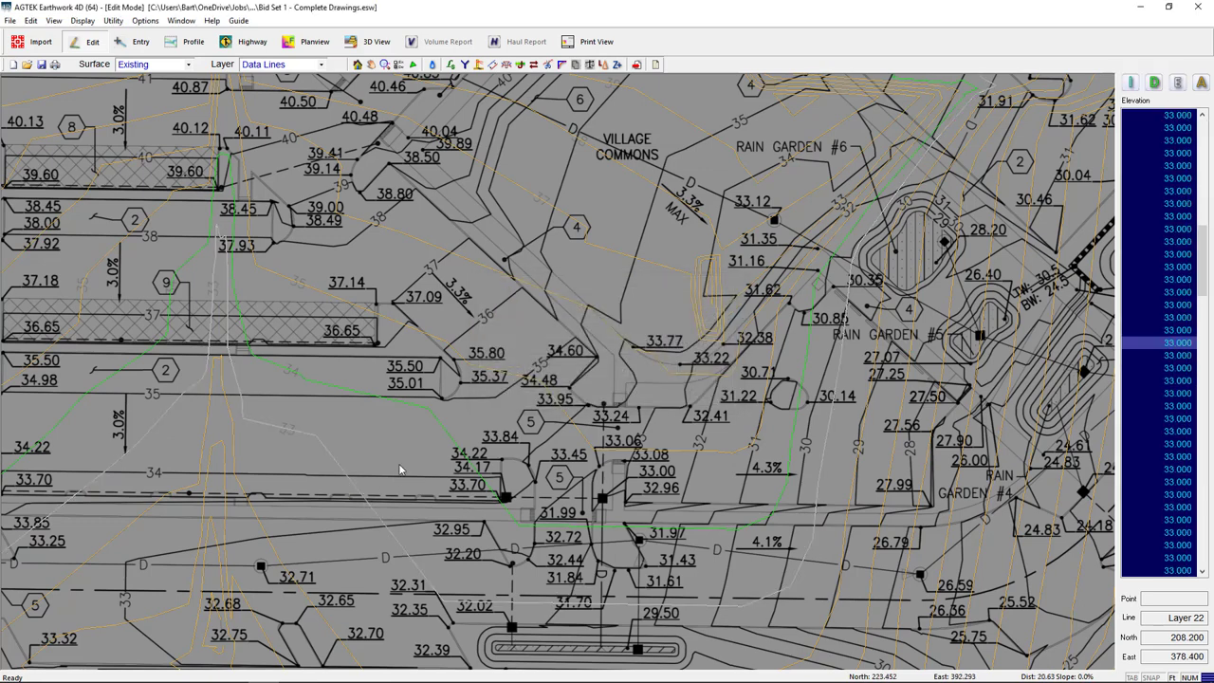
middle_click_drag(389, 527, 410, 456)
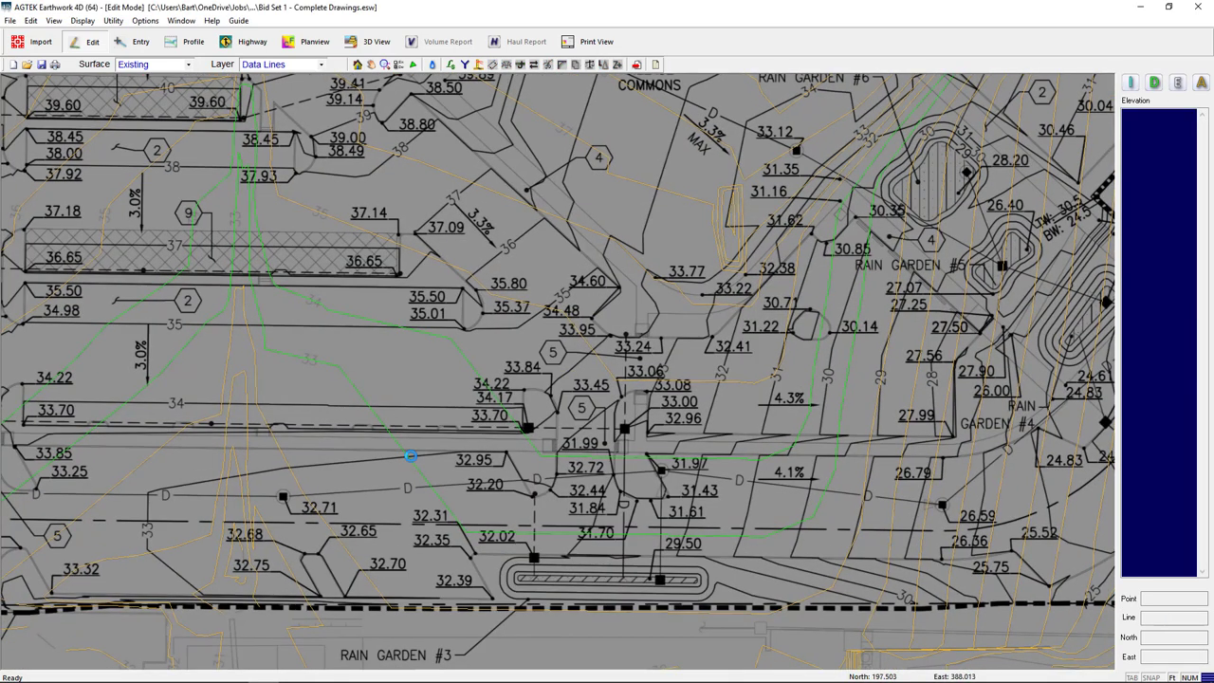
left_click(484, 379)
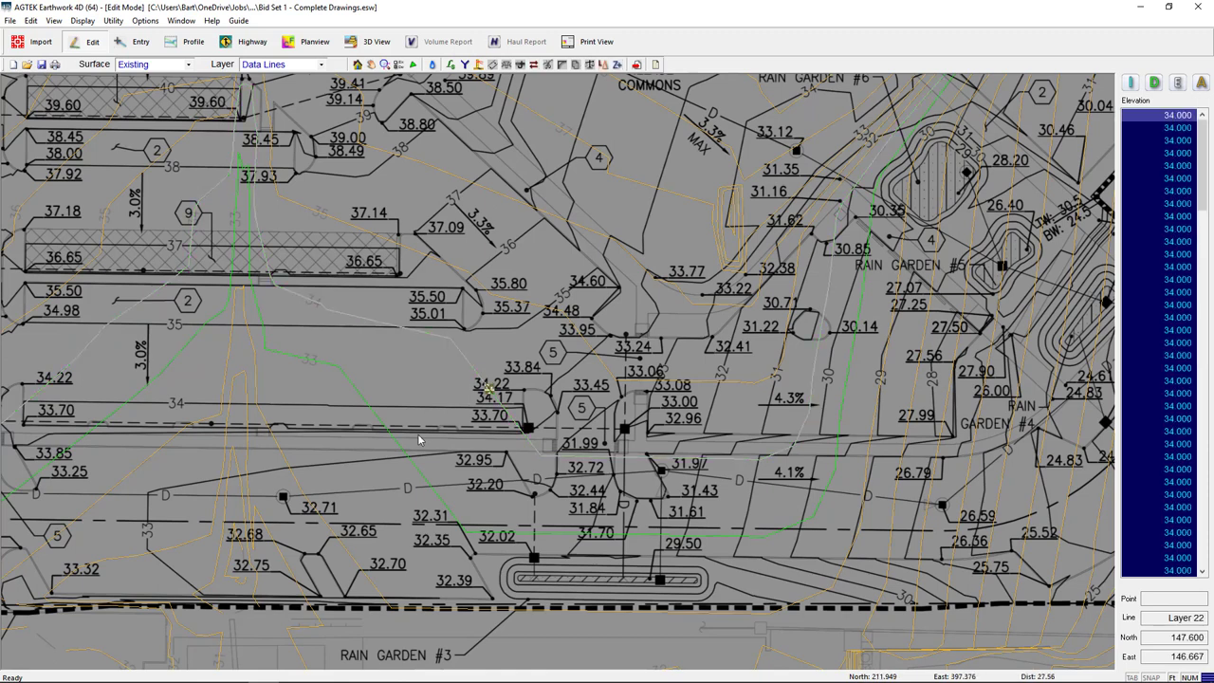
key("minus")
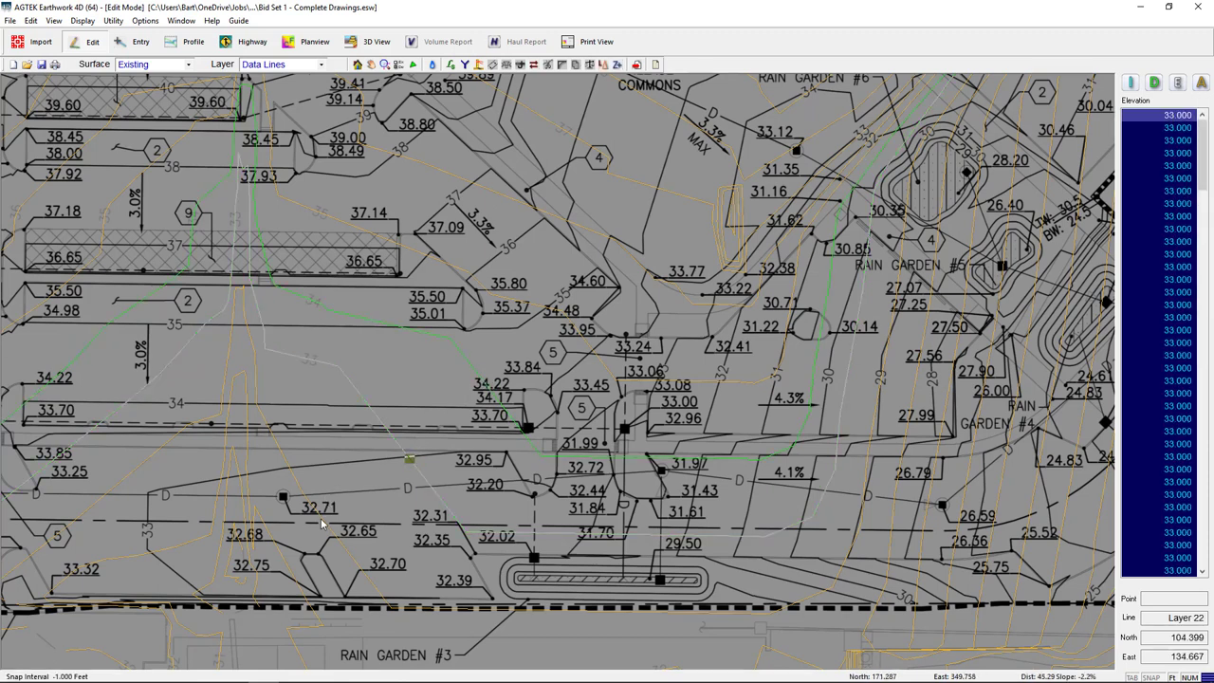
key("minus")
key("minus")
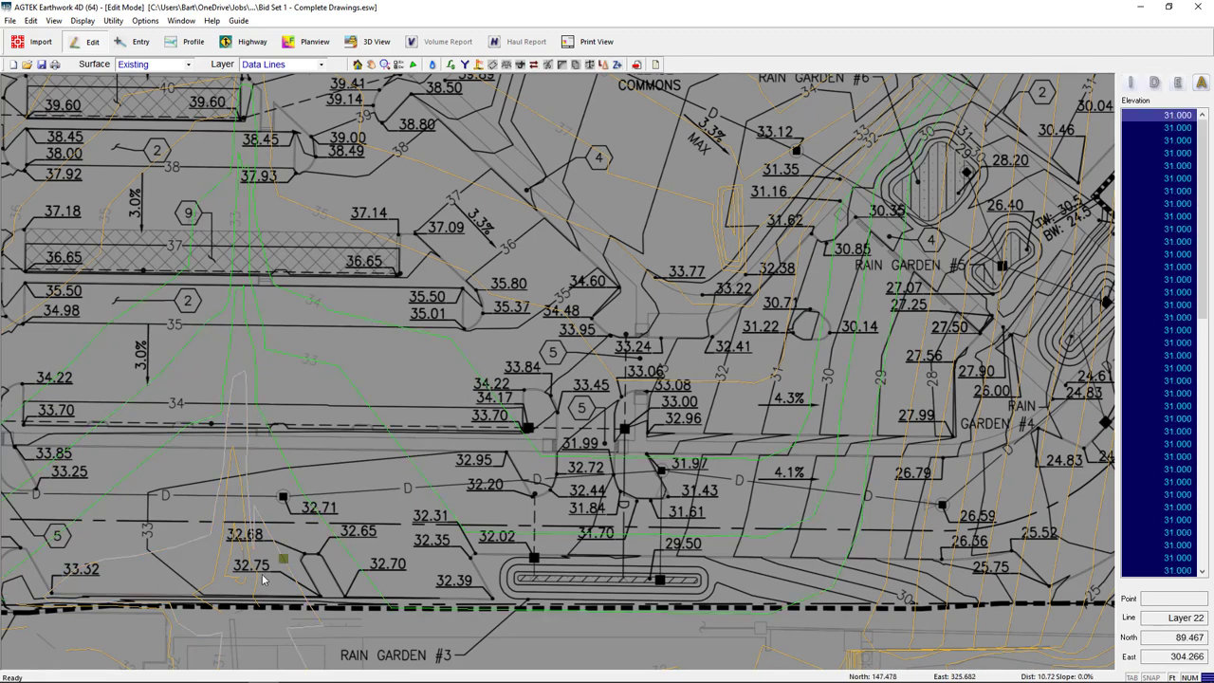
left_click(263, 581)
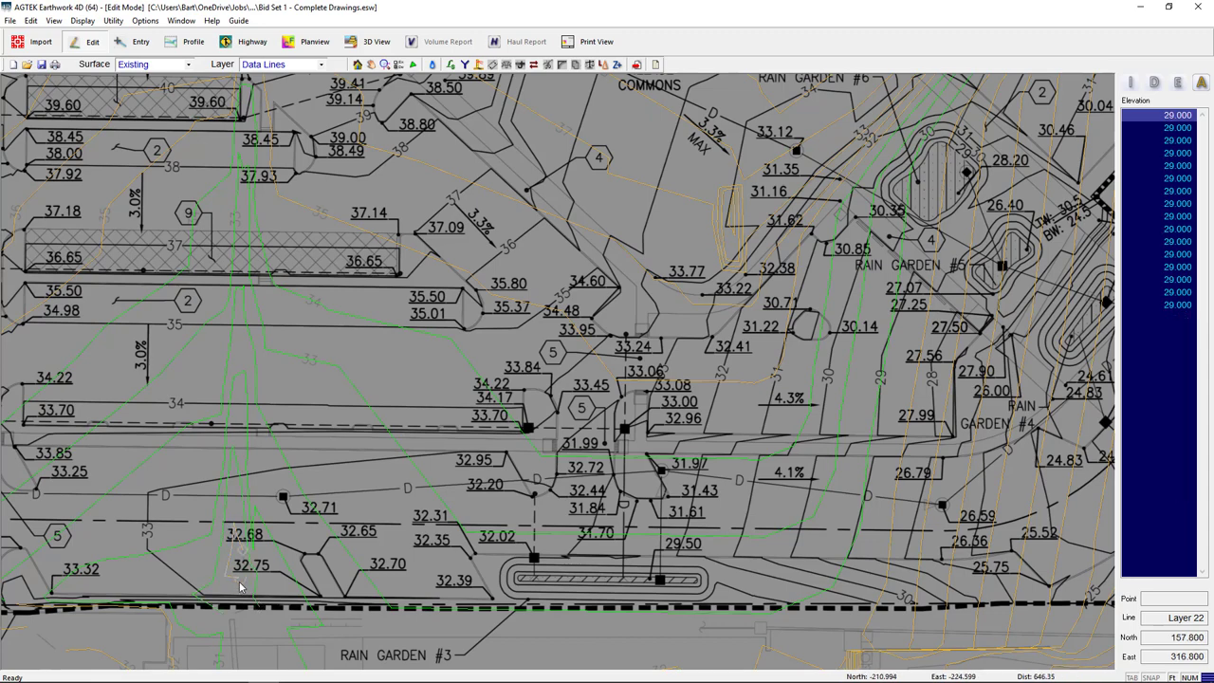
- Label the remaining existing contours with stepped elevations up through 41 and 43 ft
key("Home")
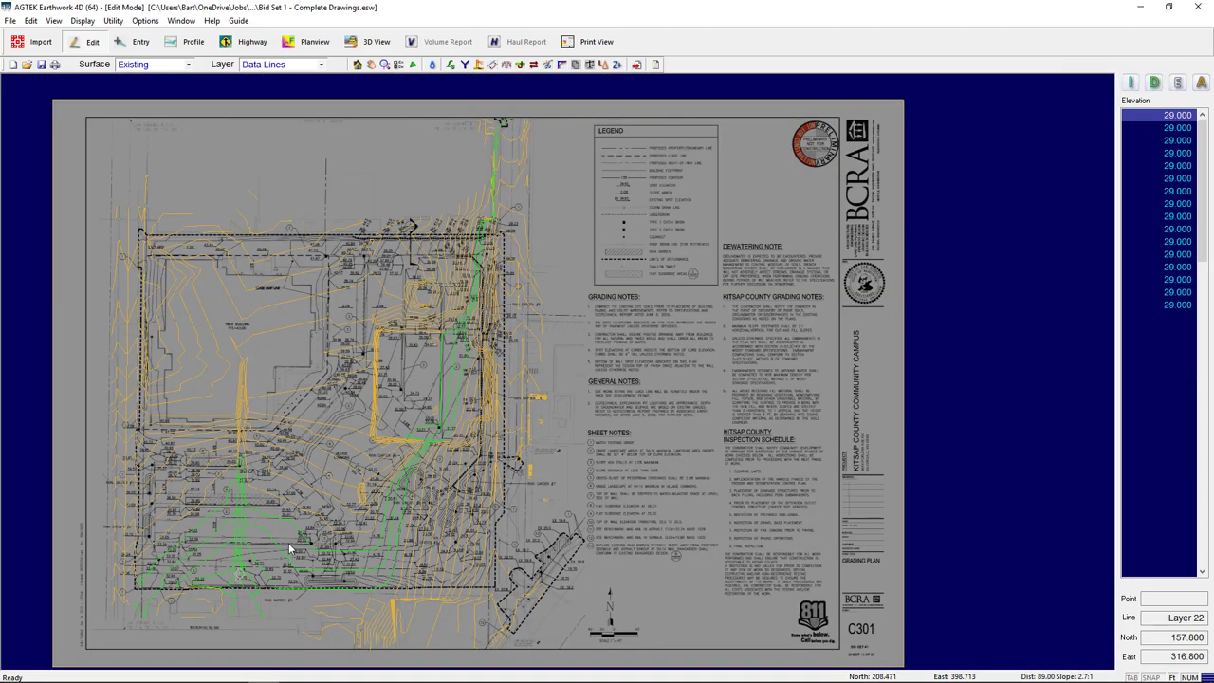
left_click(289, 548)
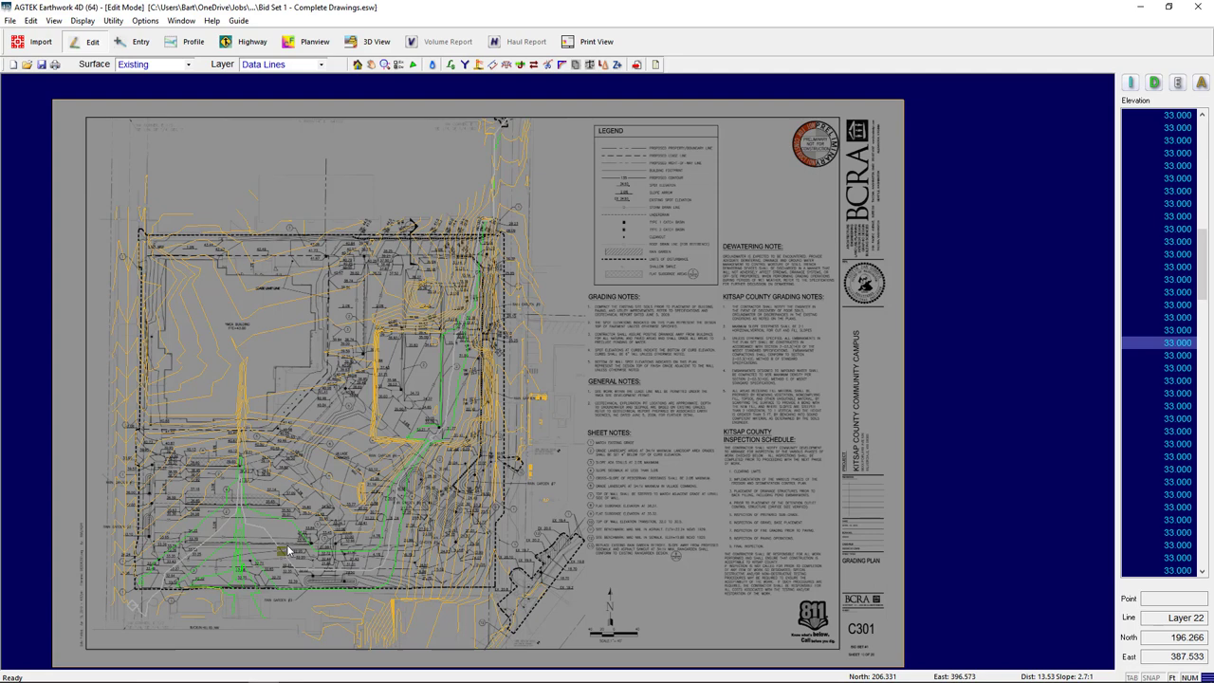
key("Escape")
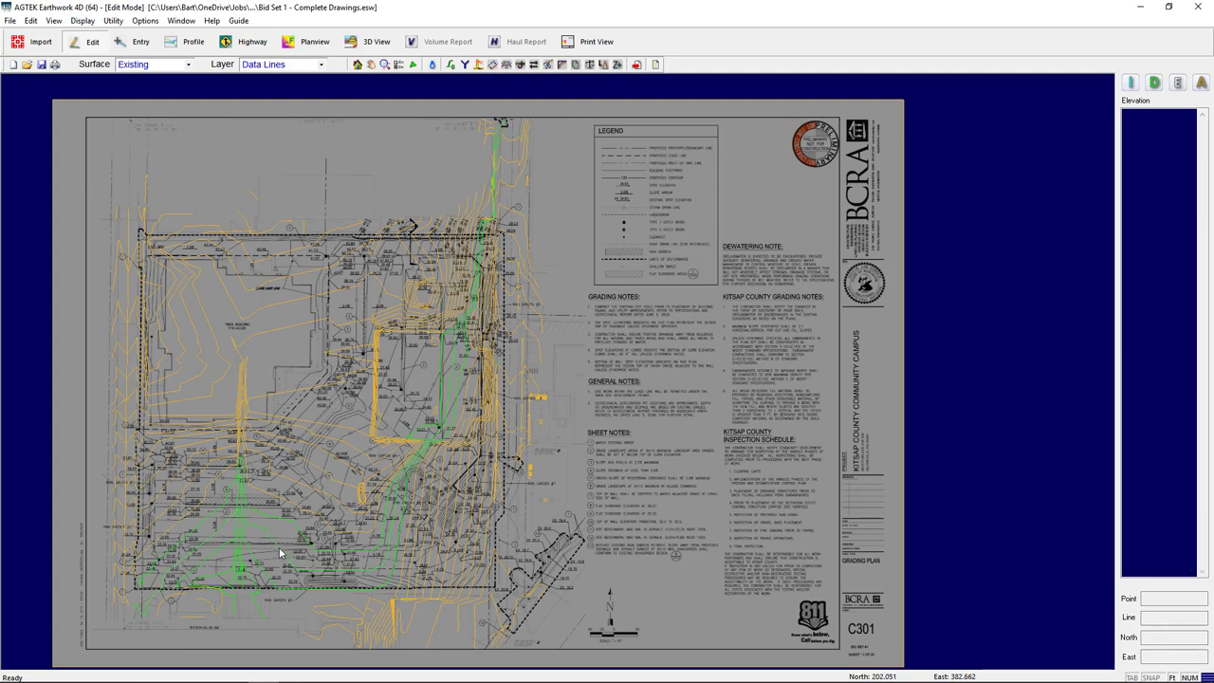
left_click(280, 549)
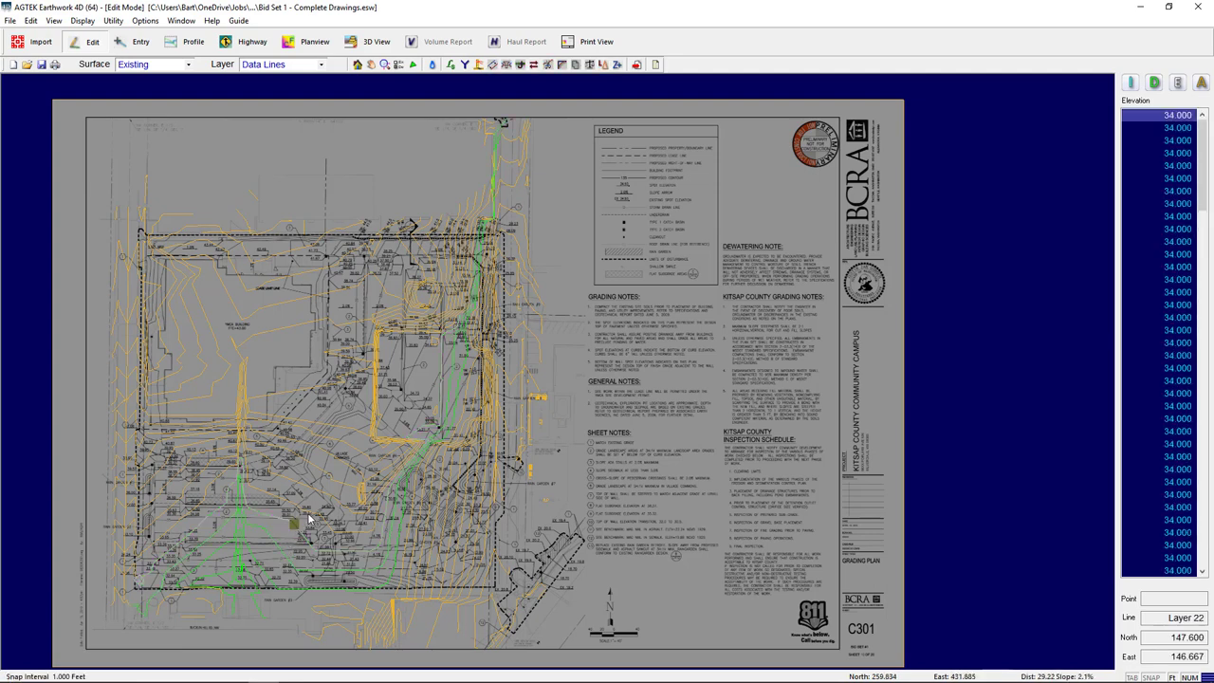
left_click(308, 517)
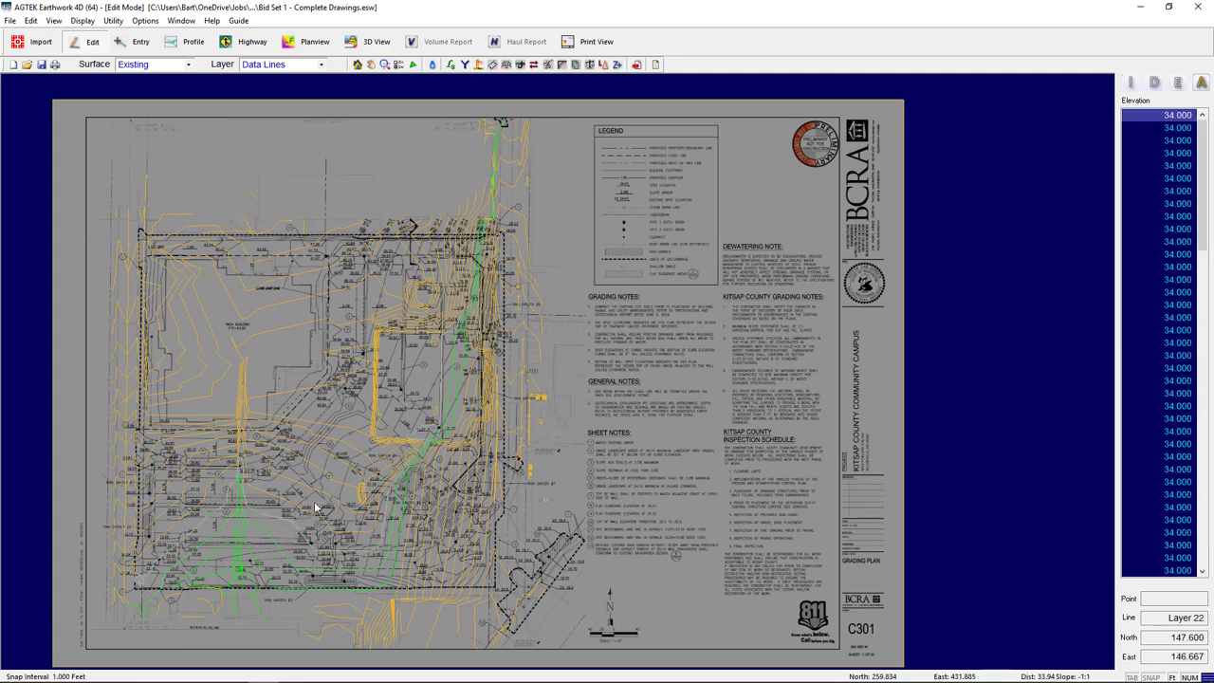
left_click(332, 455)
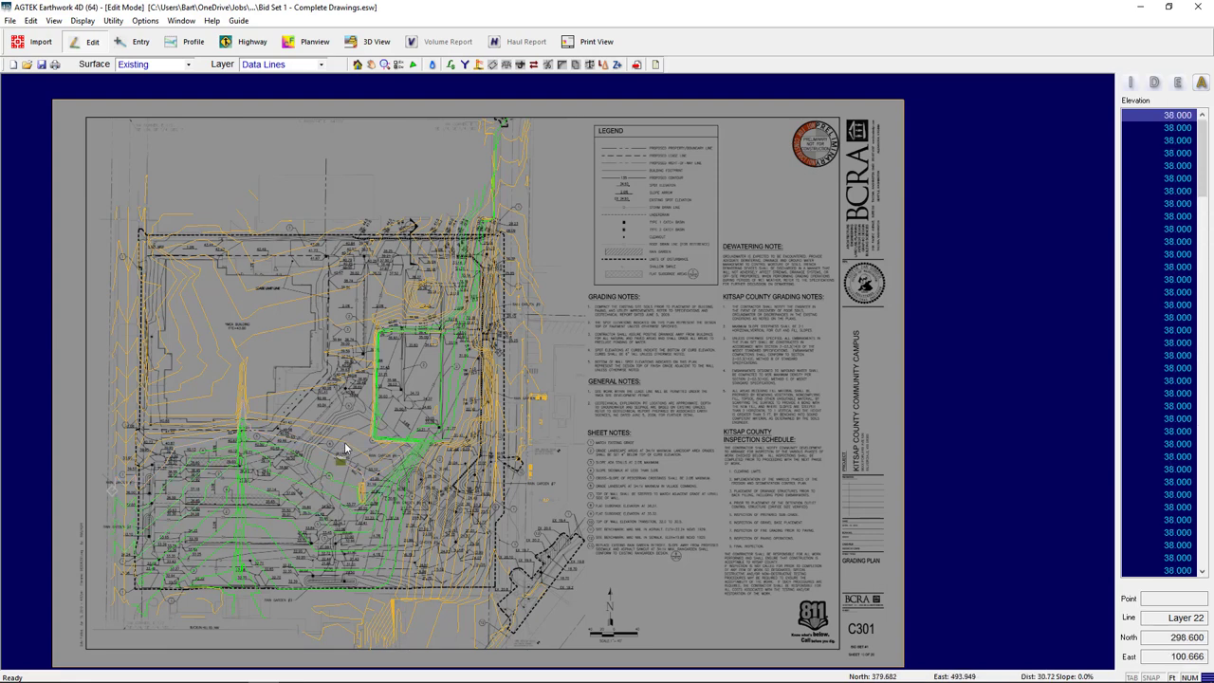
left_click(349, 425)
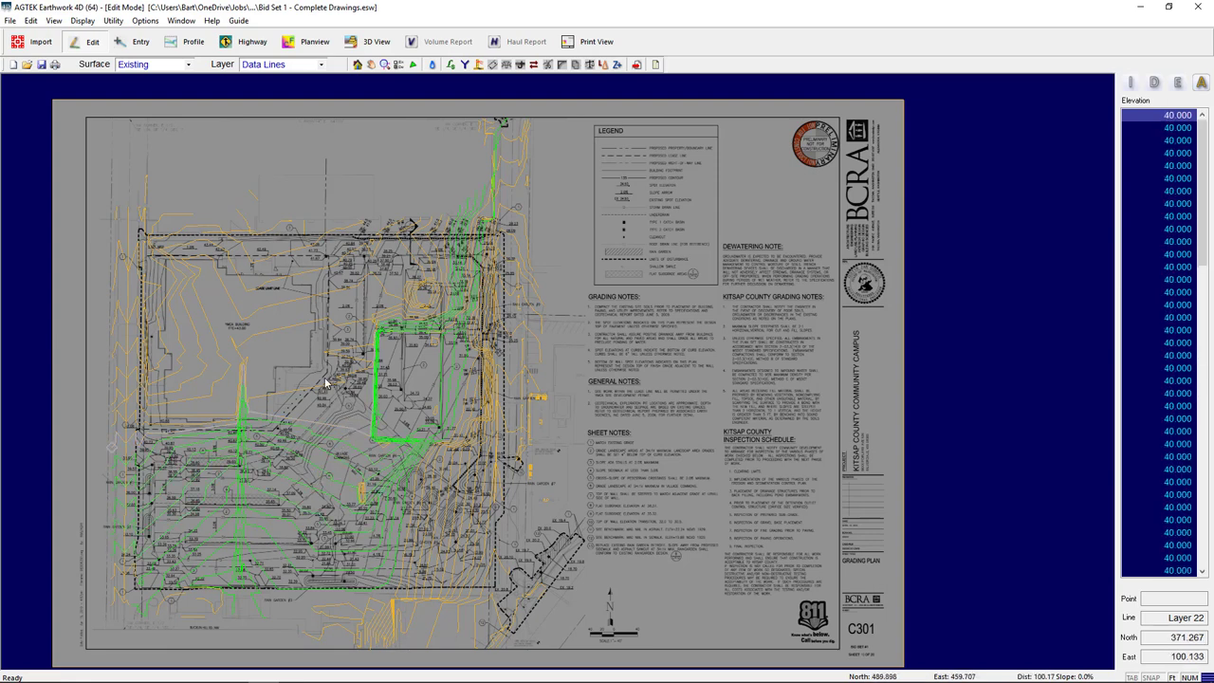
left_click(325, 383)
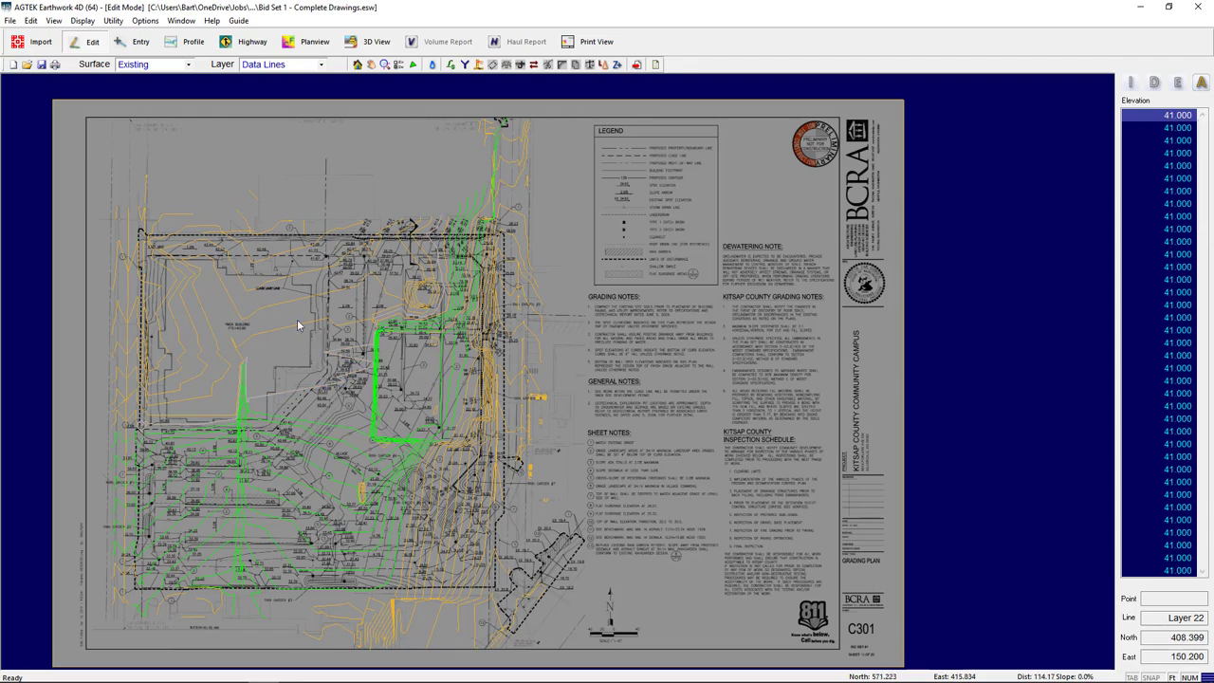
left_click(295, 285)
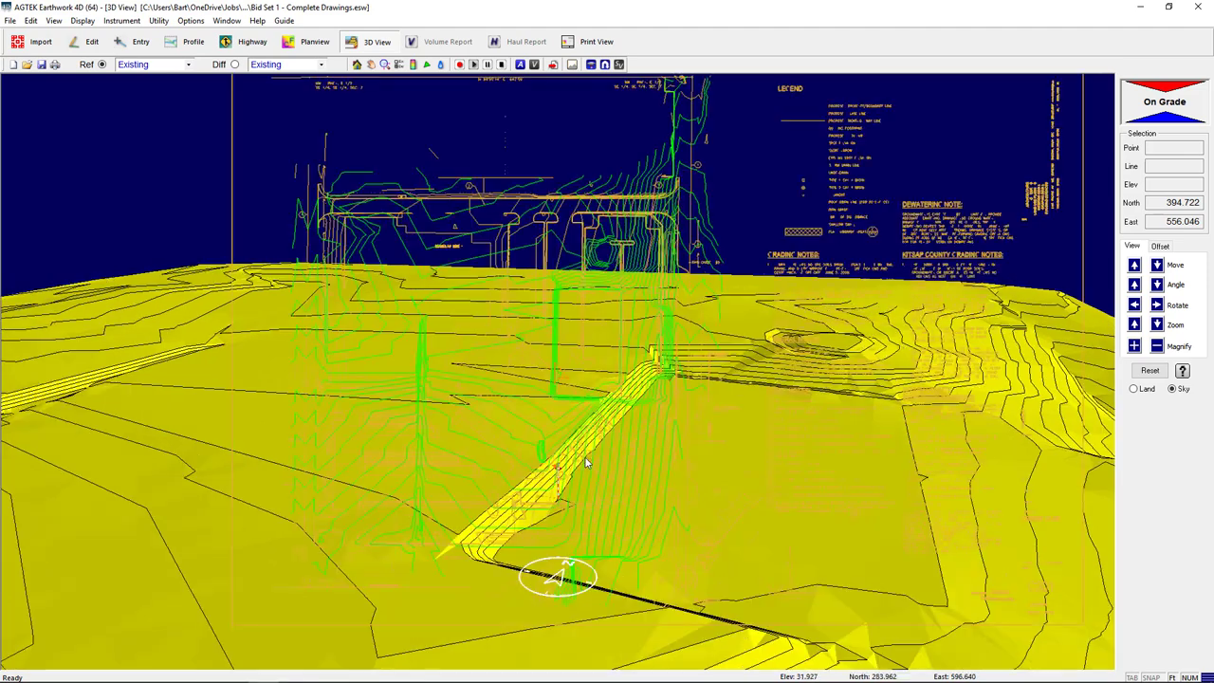
- Inspect one traced contour's 35 ft elevation in the Line Editor and cancel unchanged
left_click(92, 43)
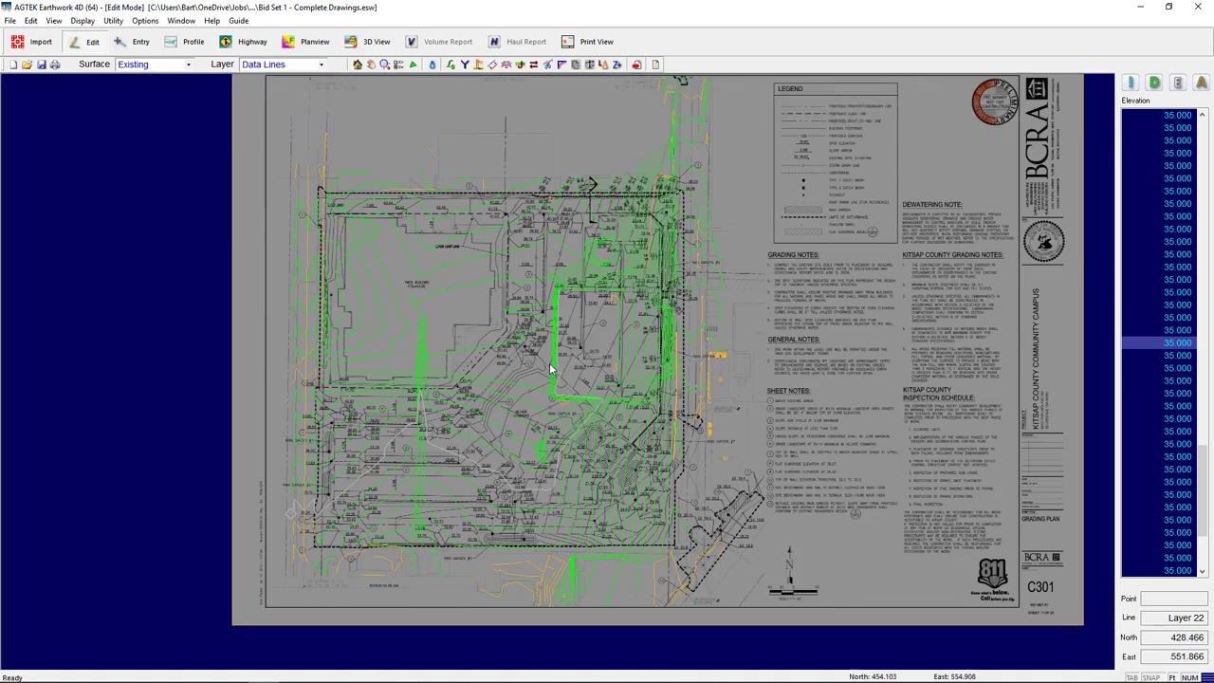
double_click(562, 380)
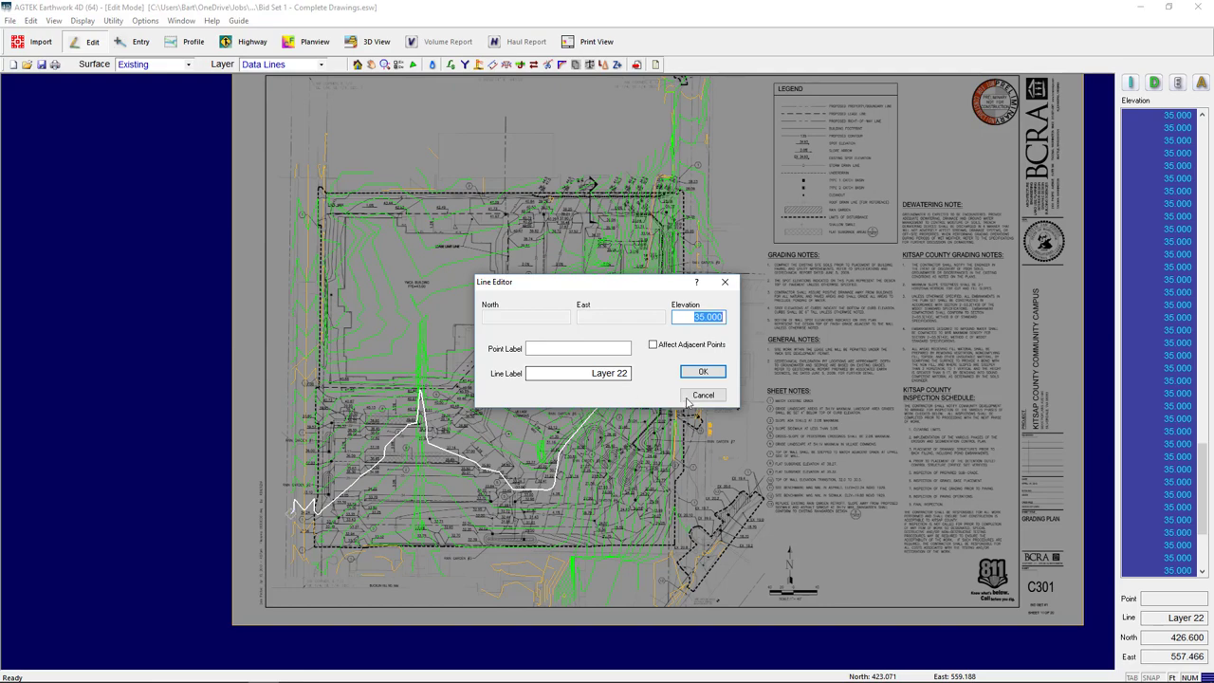
left_click(702, 394)
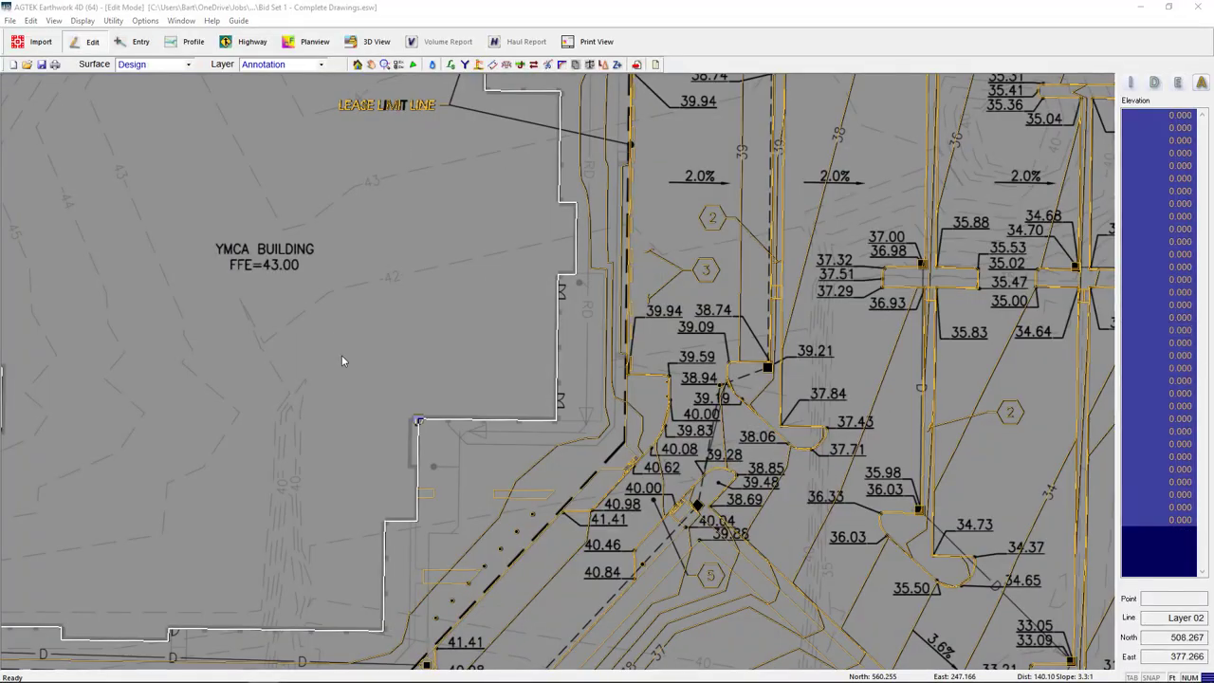
- Set the lowest proposed contours on the Rain Garden #9 slope to 27 and 28 ft
mouse_move(558, 402)
middle_mouse_down()
mouse_move(179, 602)
mouse_move(58, 682)
middle_mouse_up()
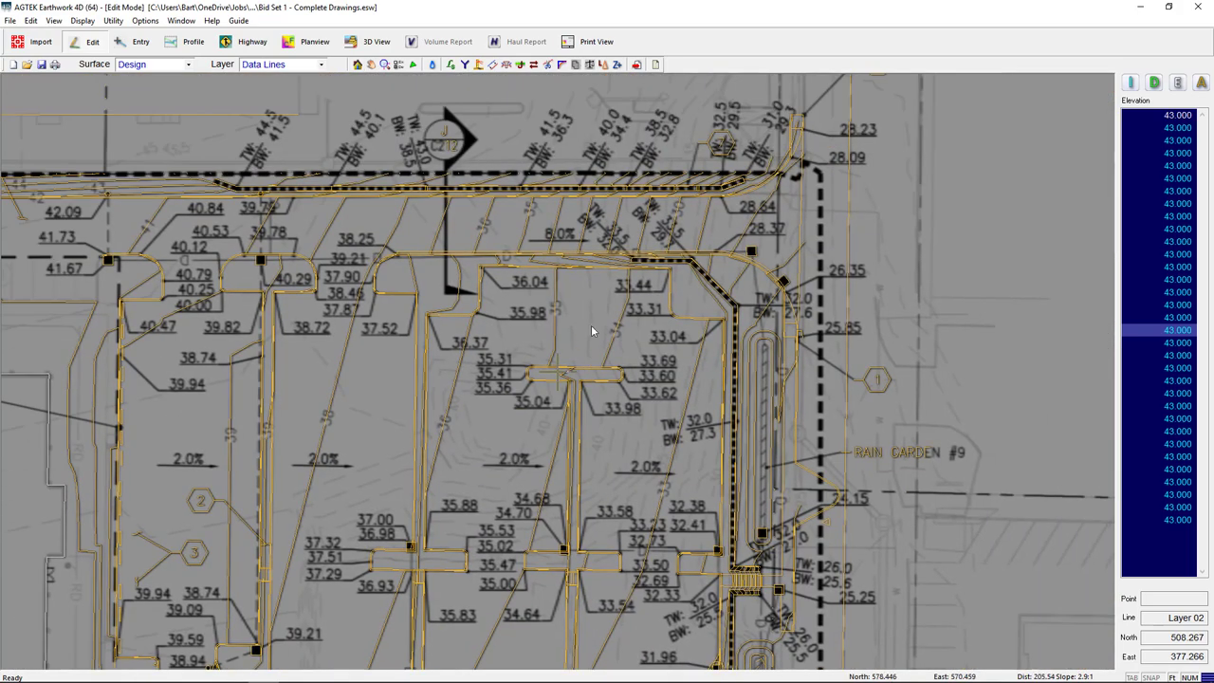
left_click(779, 260)
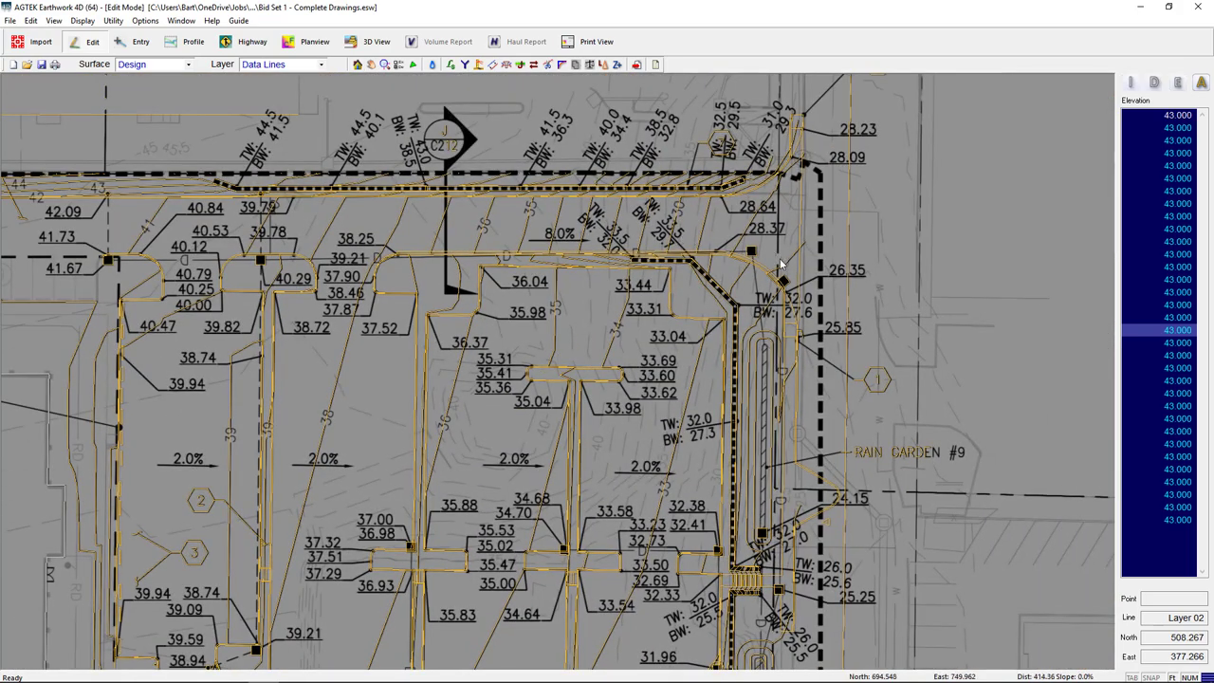
type("27")
key("Return")
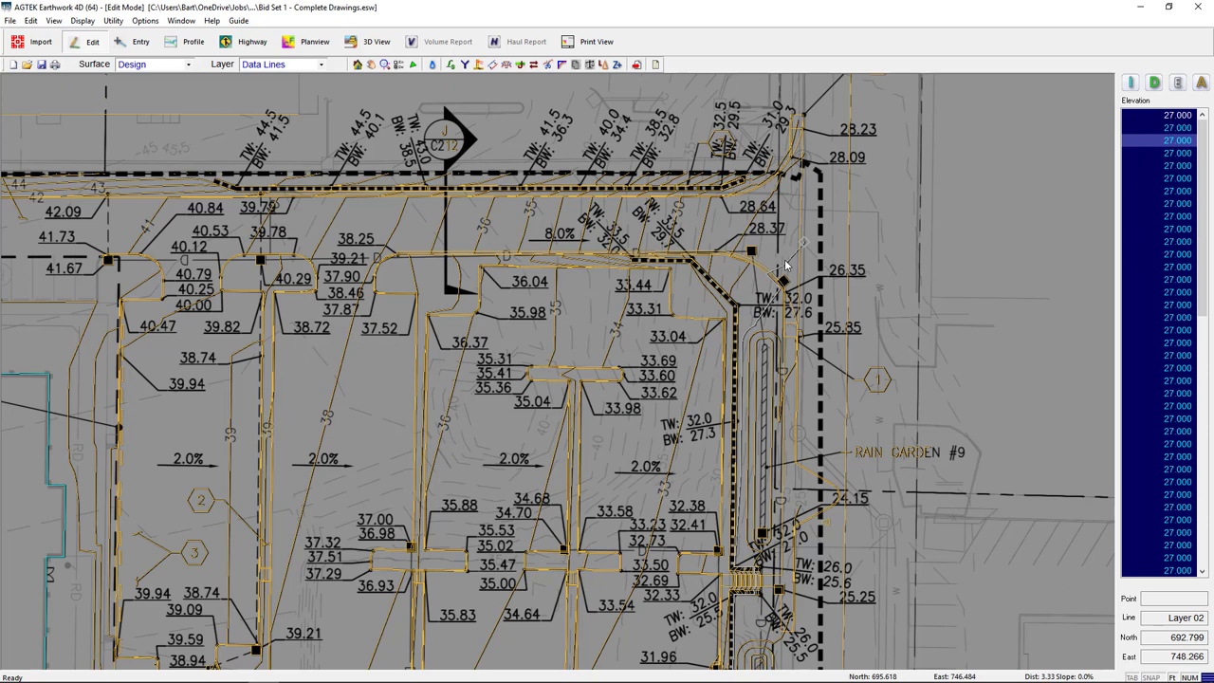
left_click(667, 254)
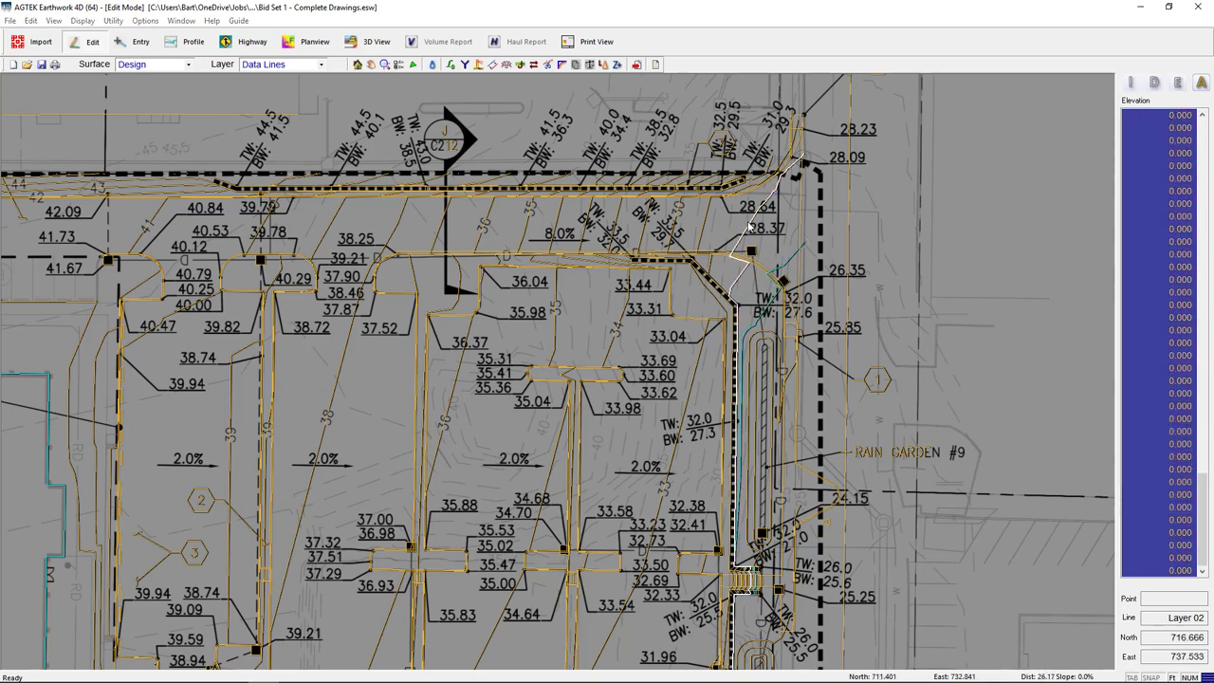
type("28")
key("Return")
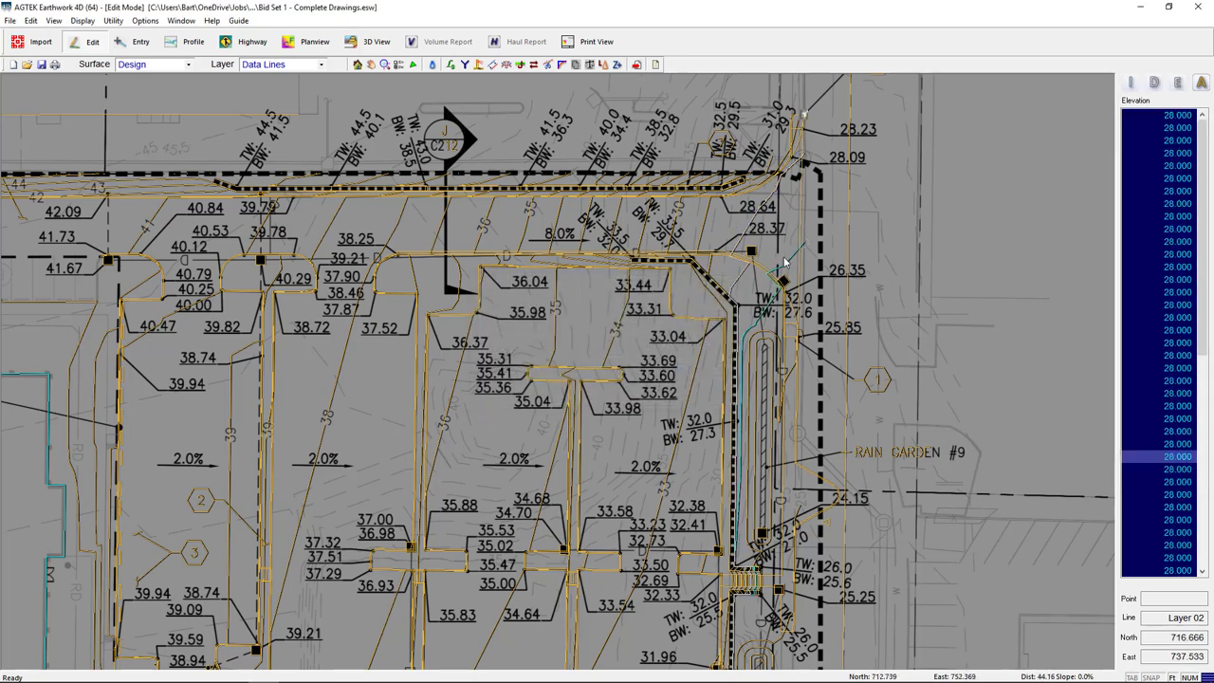
- Step the higher proposed contours upward through 33 and 34 to 38 ft
left_click(777, 257)
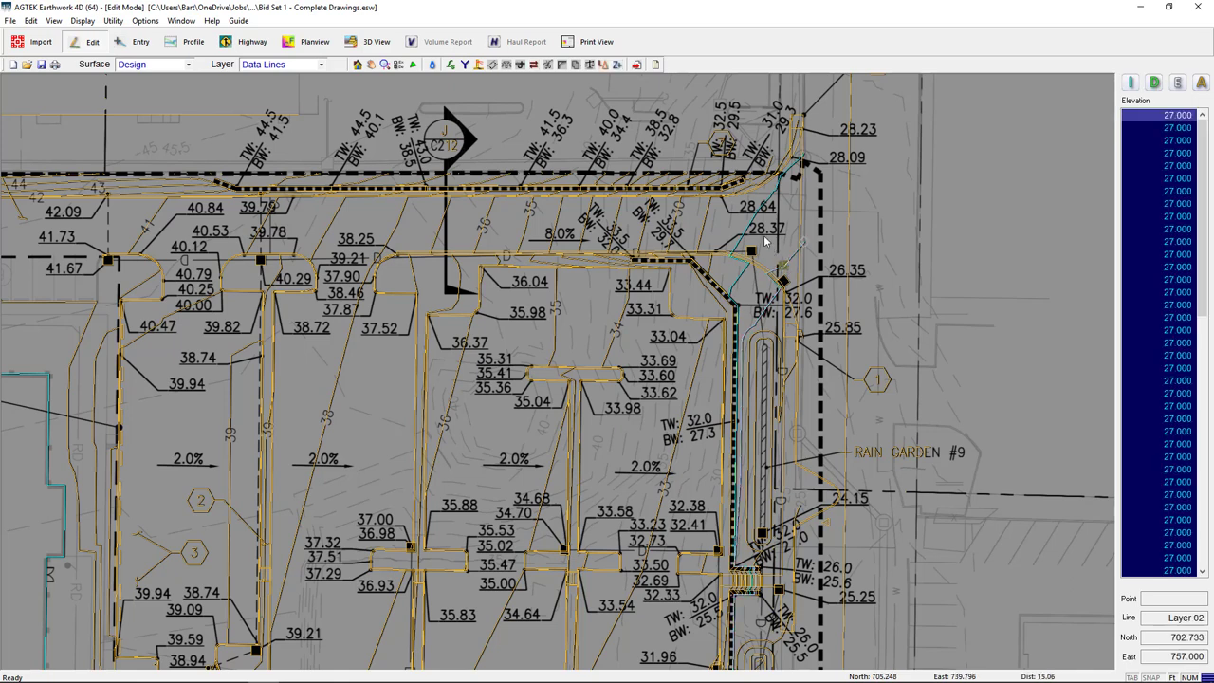
left_click(652, 227)
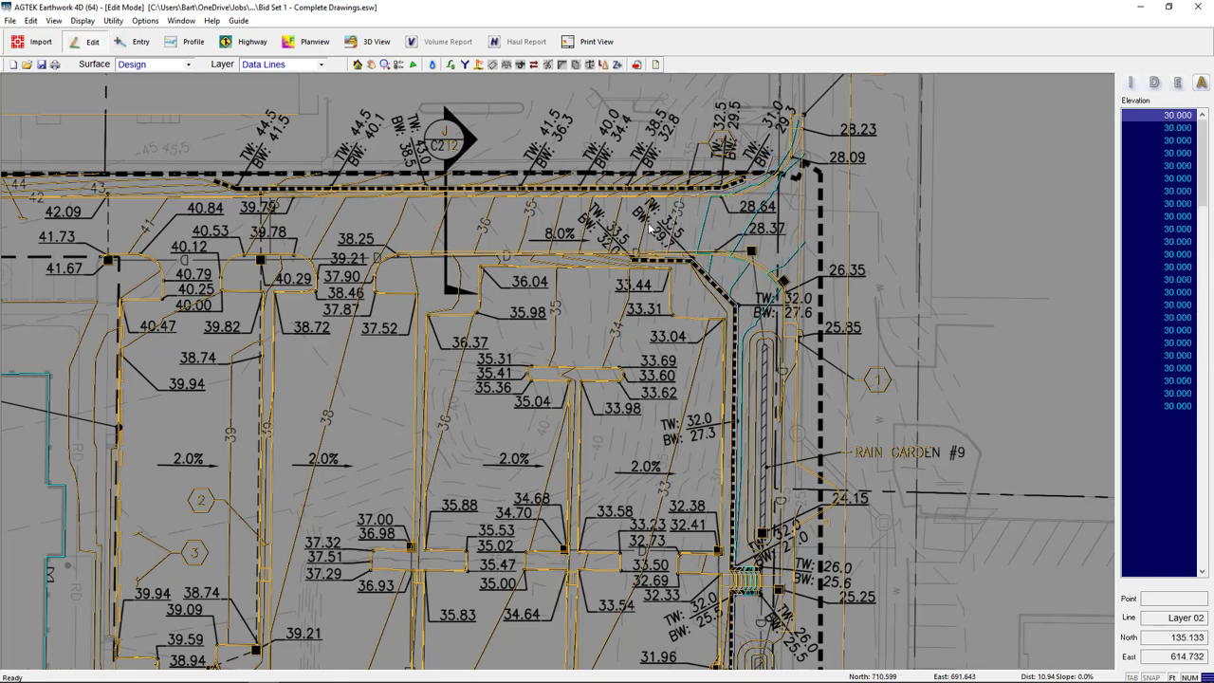
left_click(589, 228)
left_click(563, 227)
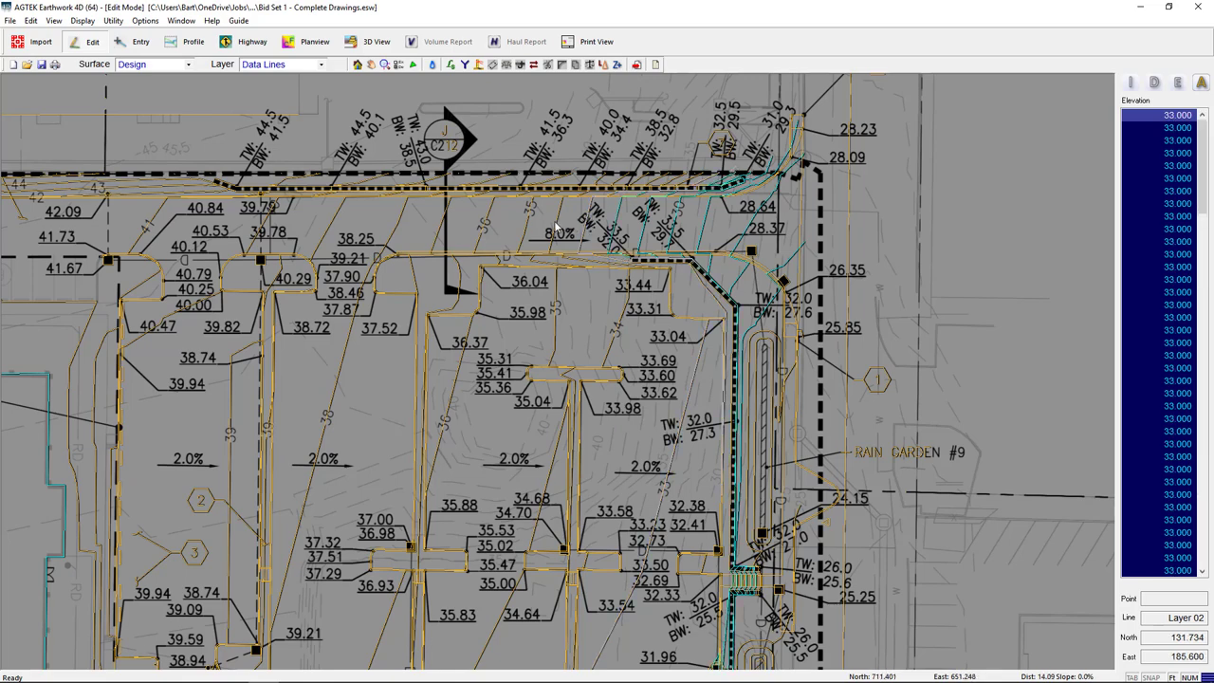
left_click(520, 228)
left_click(523, 234)
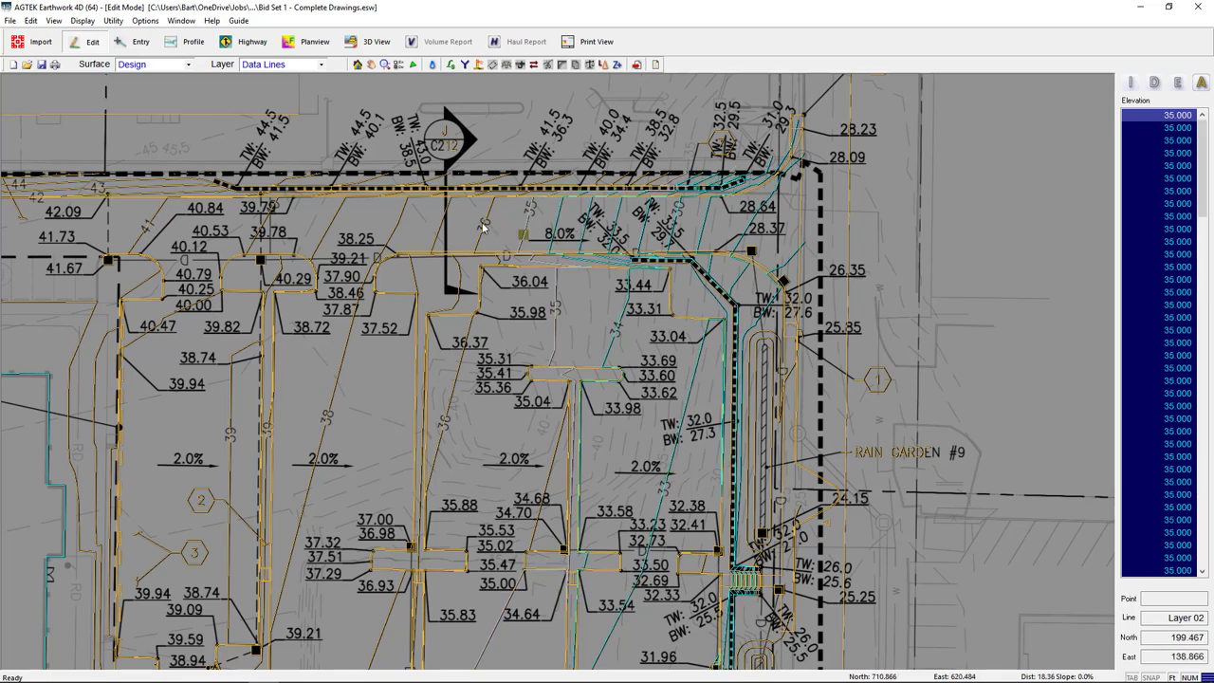
left_click(489, 228)
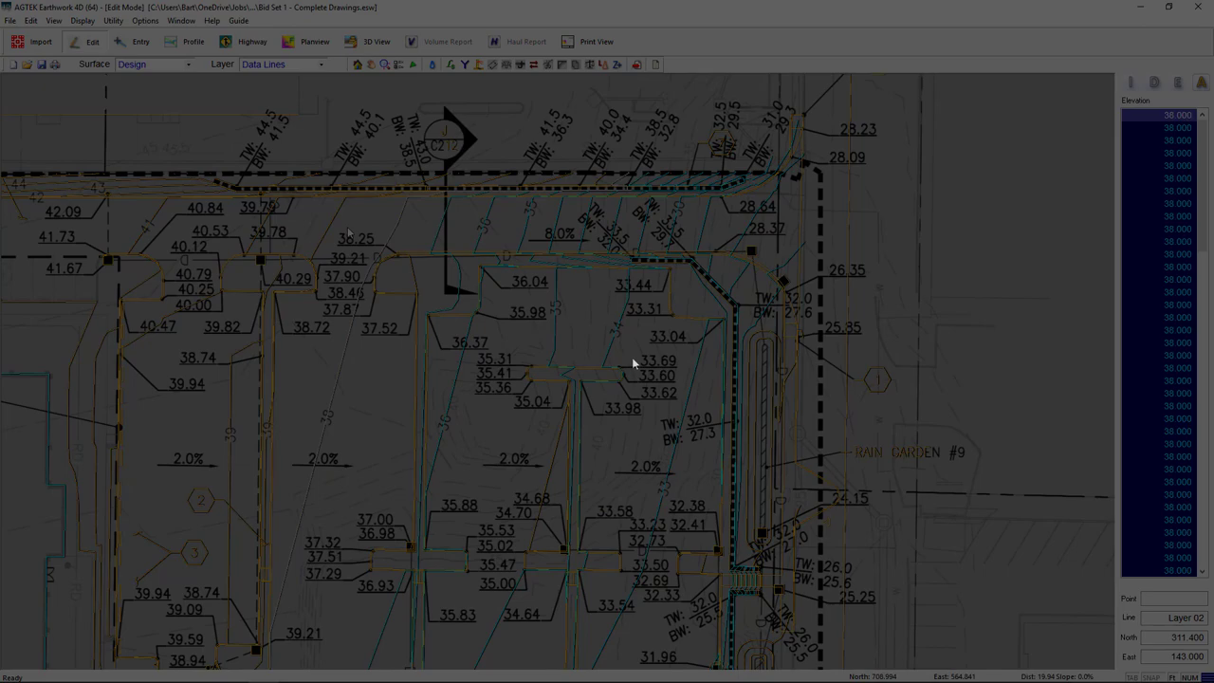
- Fly over the Design-versus-Existing cut/fill surface in 3D, then drop to ground-level Land view
key("Up")
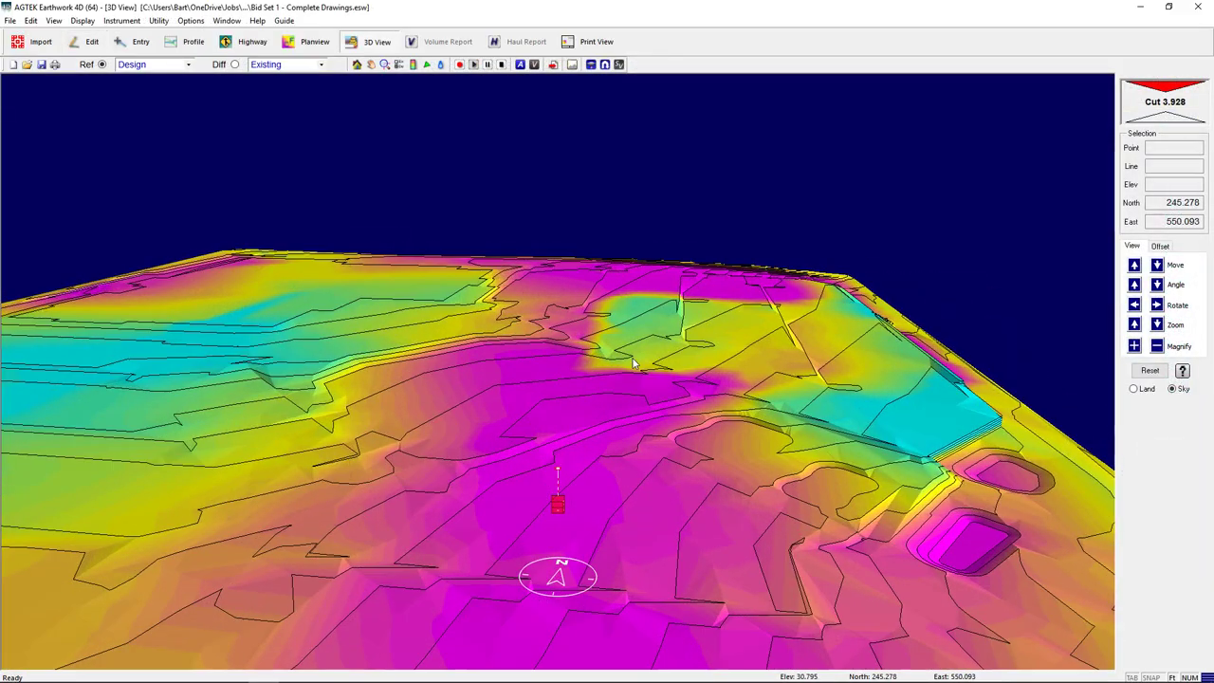
key("Up")
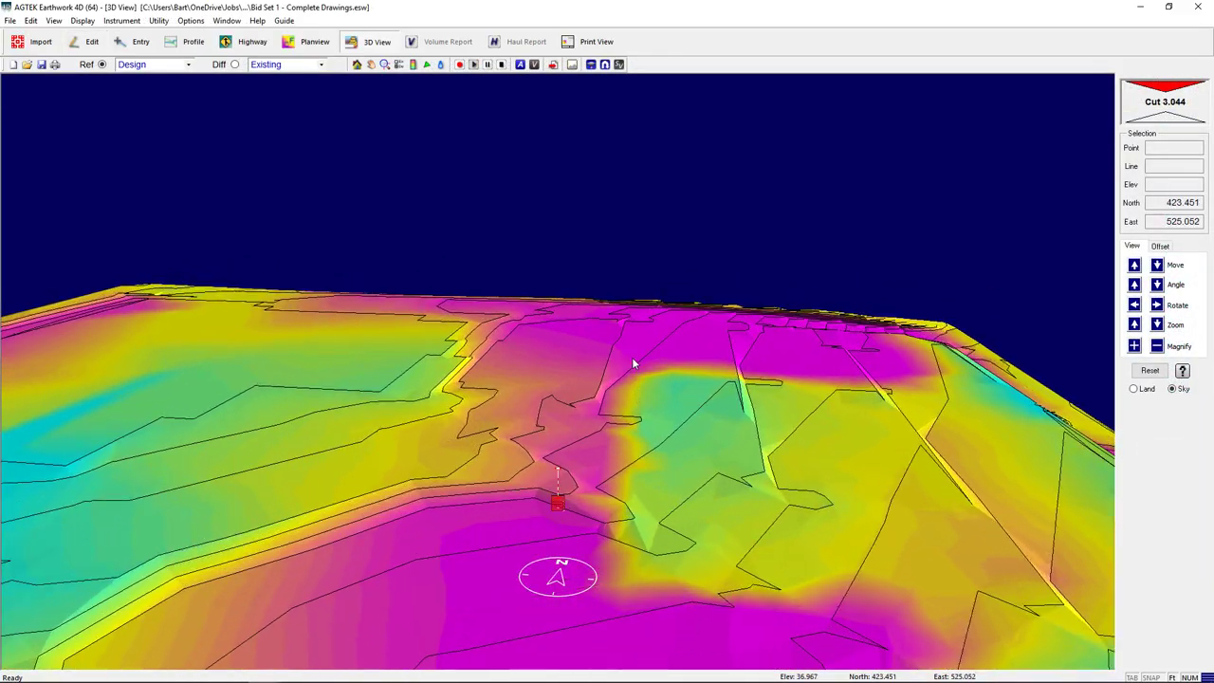
key("Up")
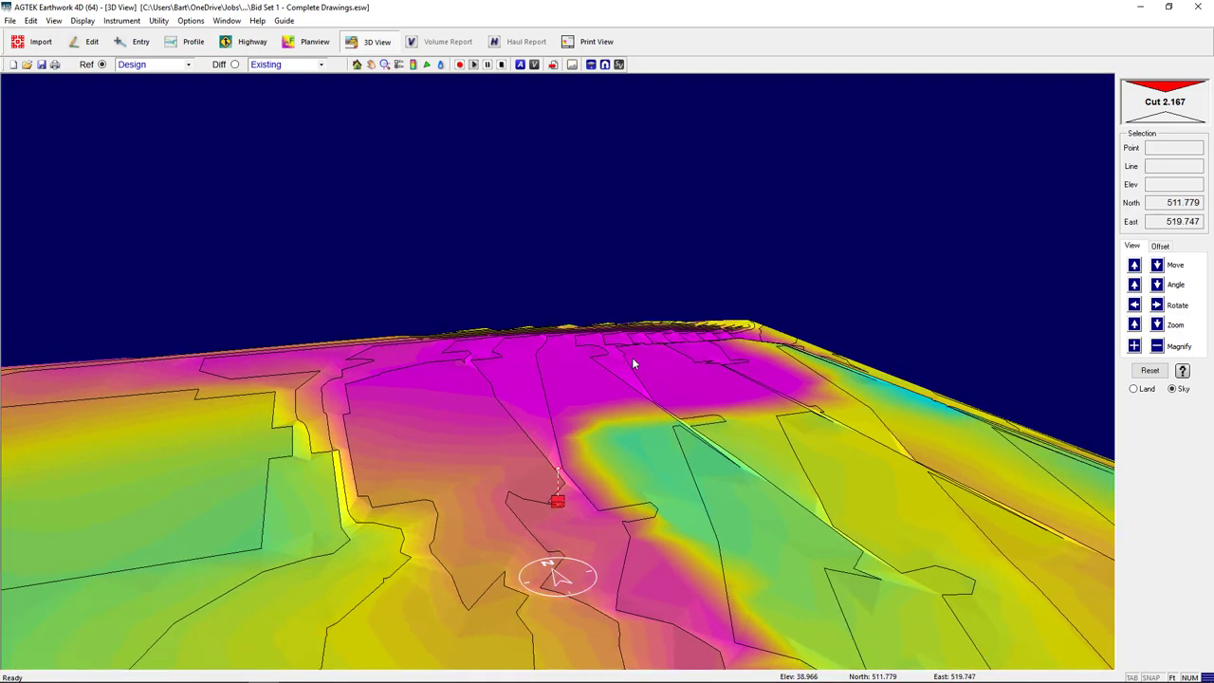
key("Up")
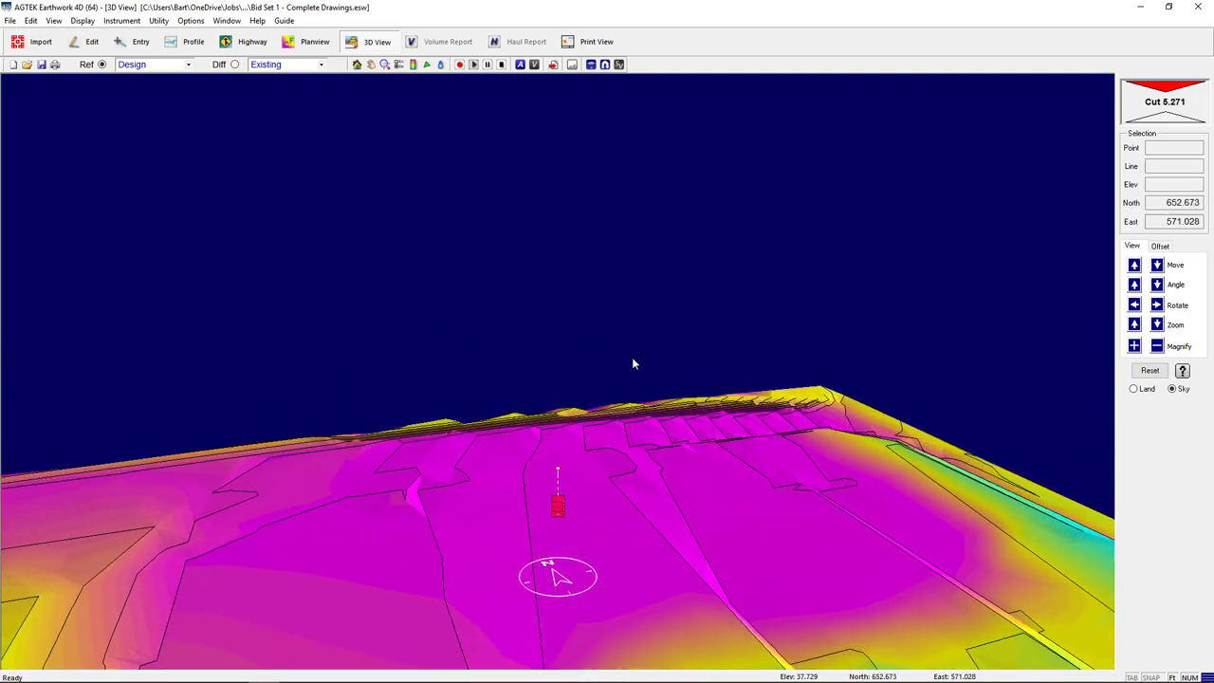
key("l")
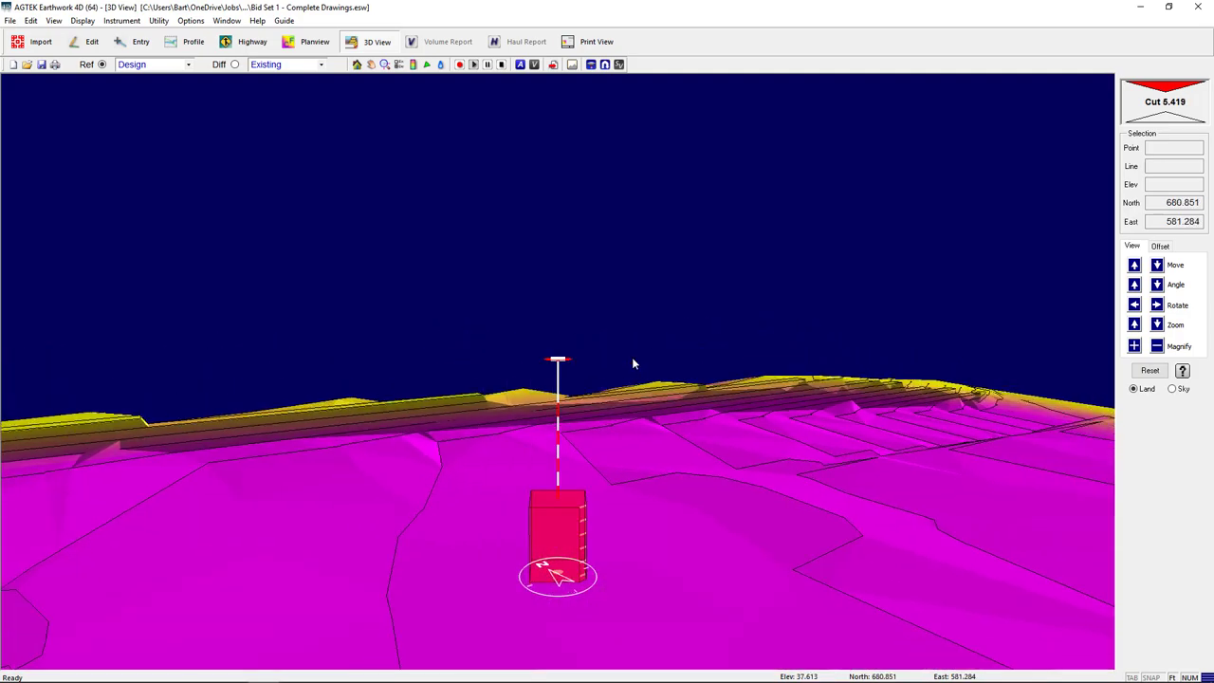
key("Right")
key("Right")
key("Right")
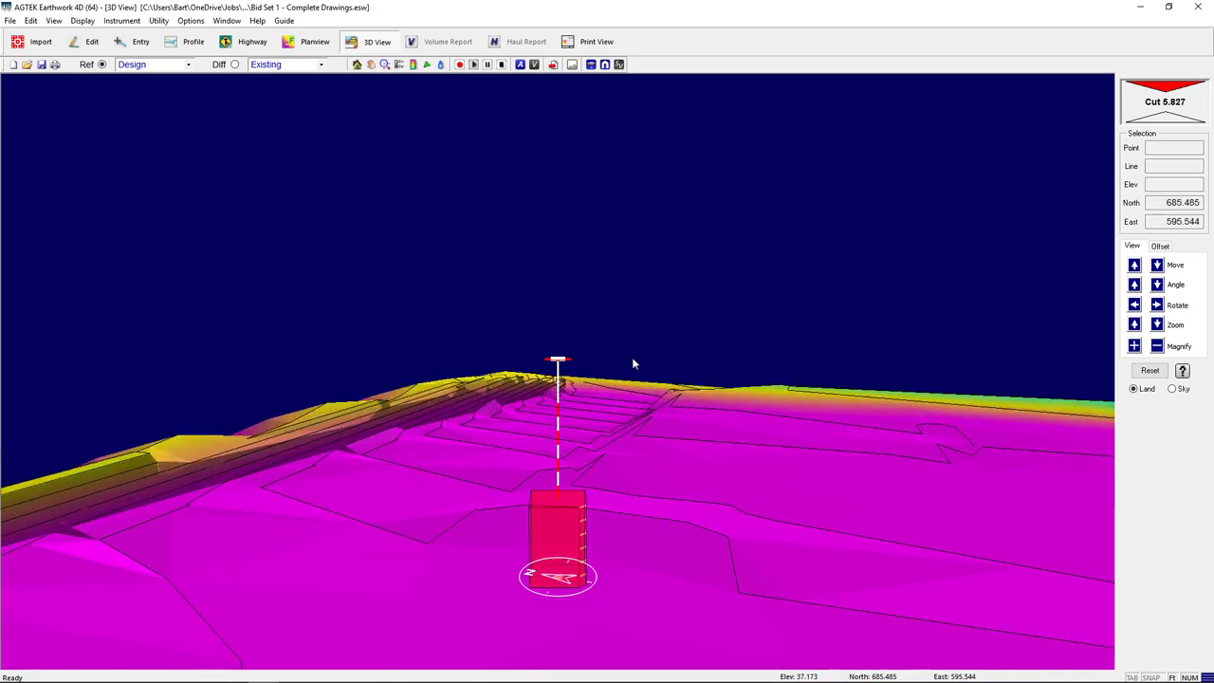
key("Up")
key("Up")
key("Up")
key("Up")
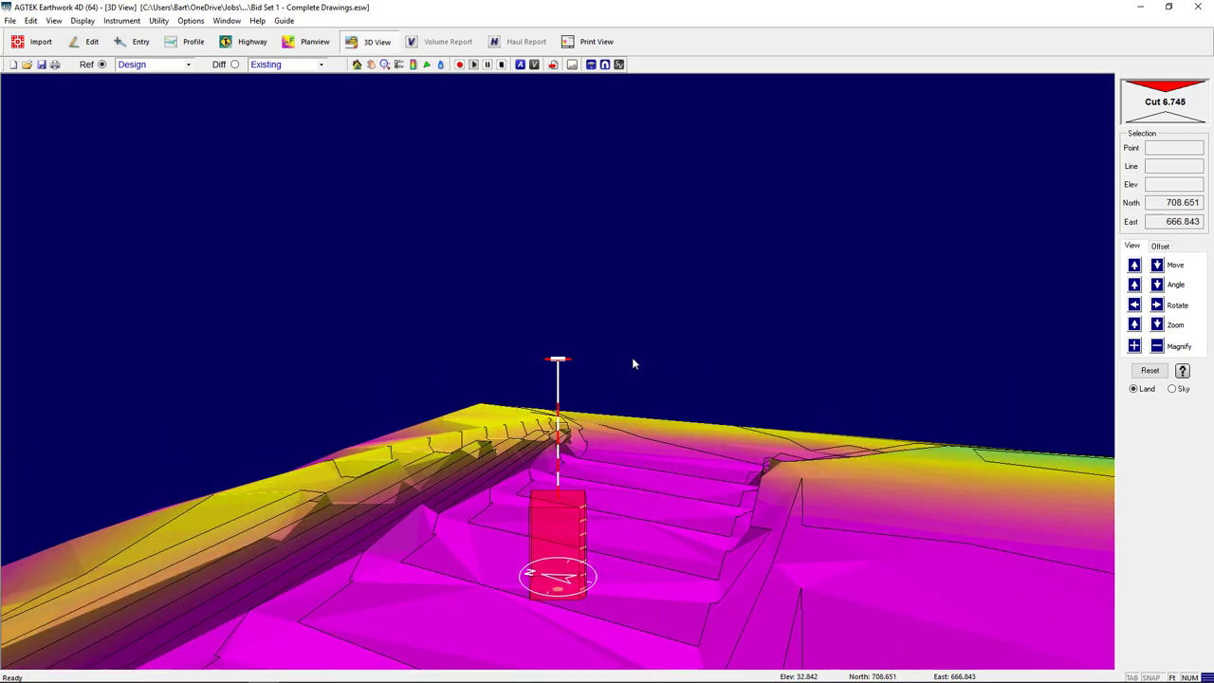
key("Right")
key("Right")
key("Right")
key("Right")
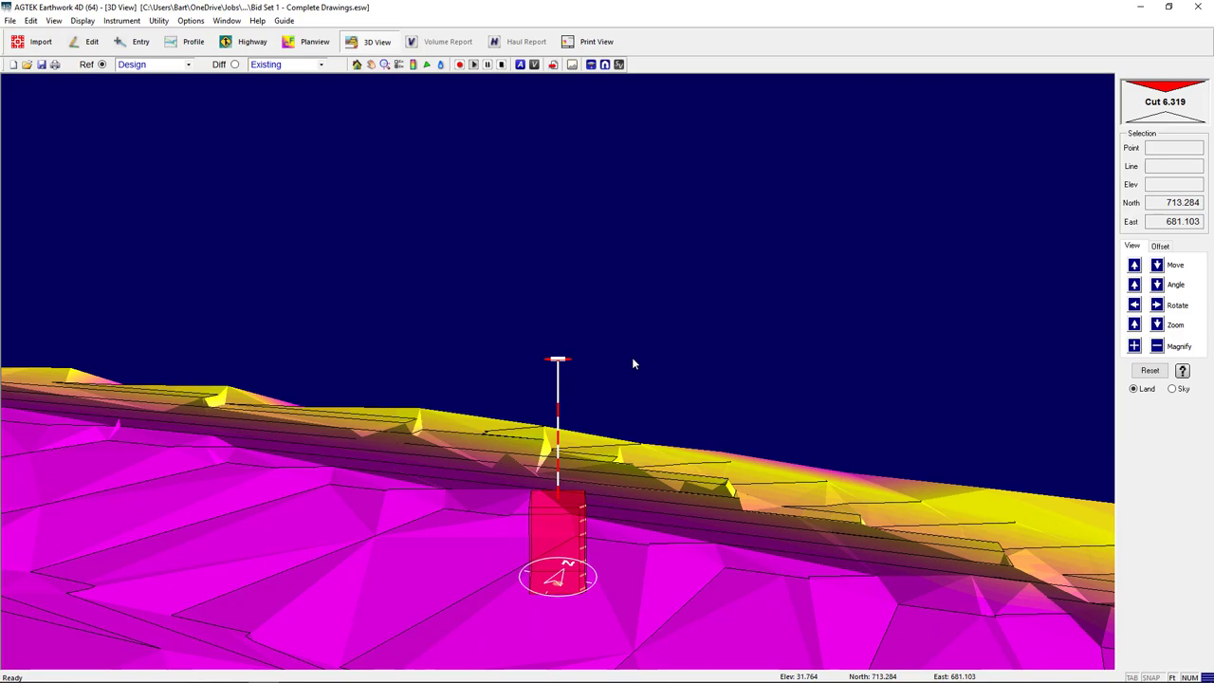
key("Right")
key("Up")
key("Up")
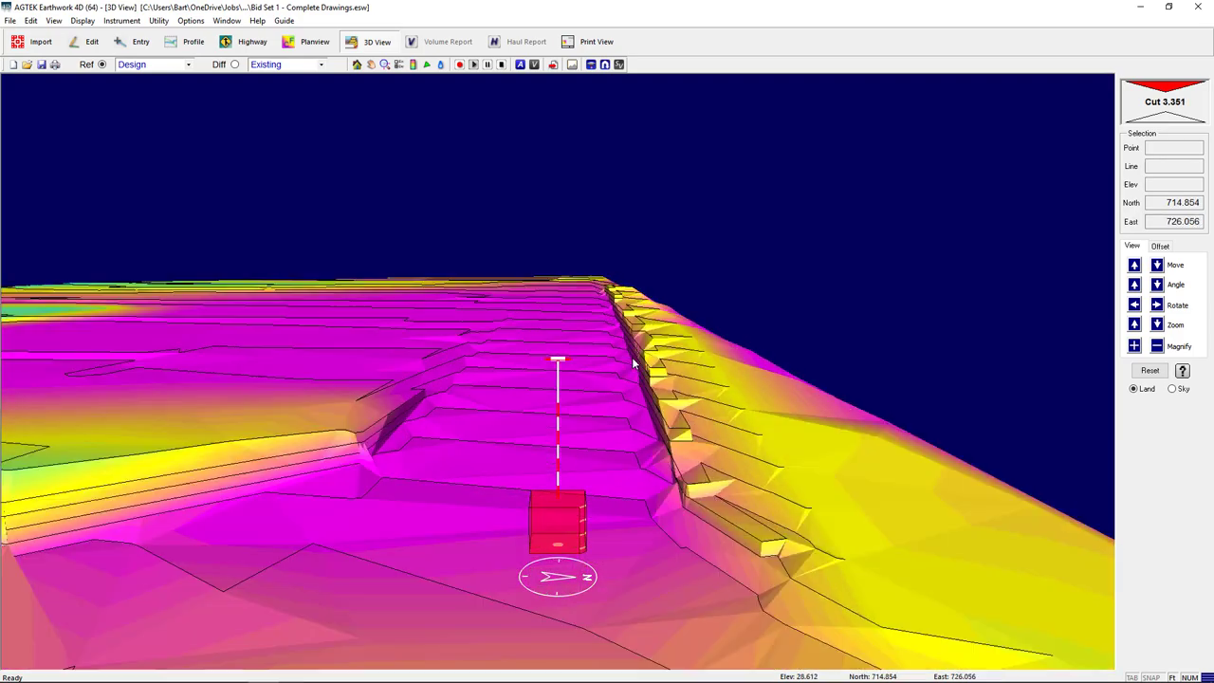
key("Up")
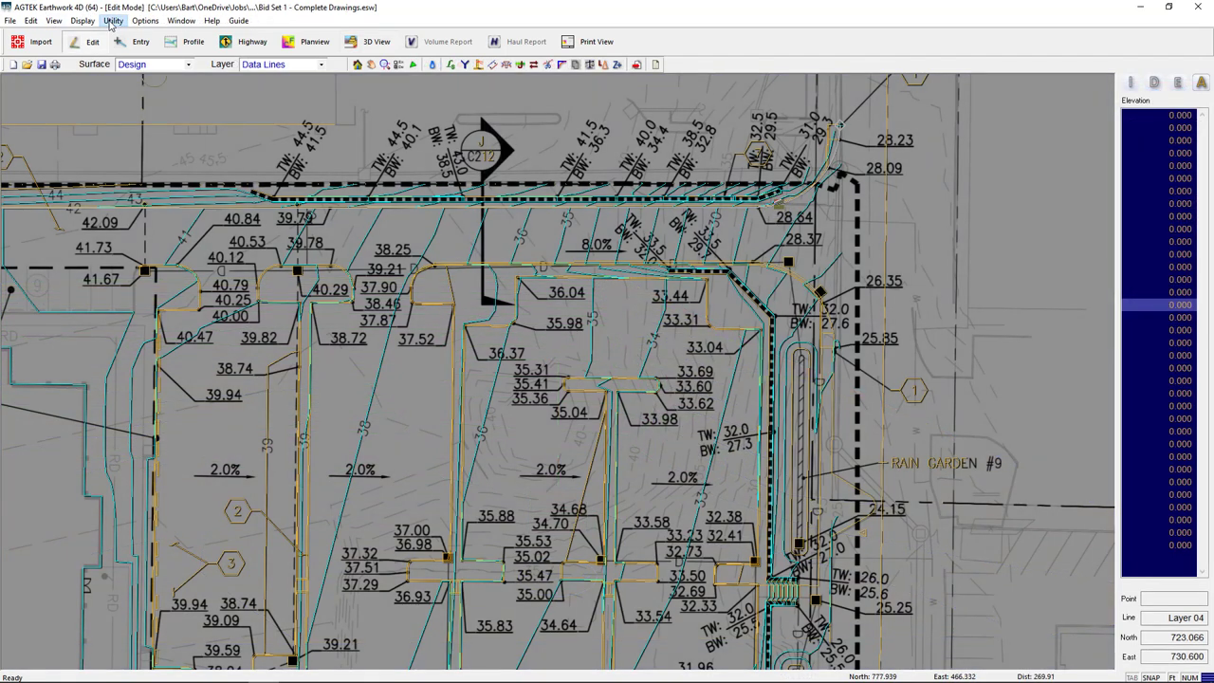
- Conform the top-curb line to the design data lines and fly along it in 3D
left_click(113, 21)
mouse_move(151, 281)
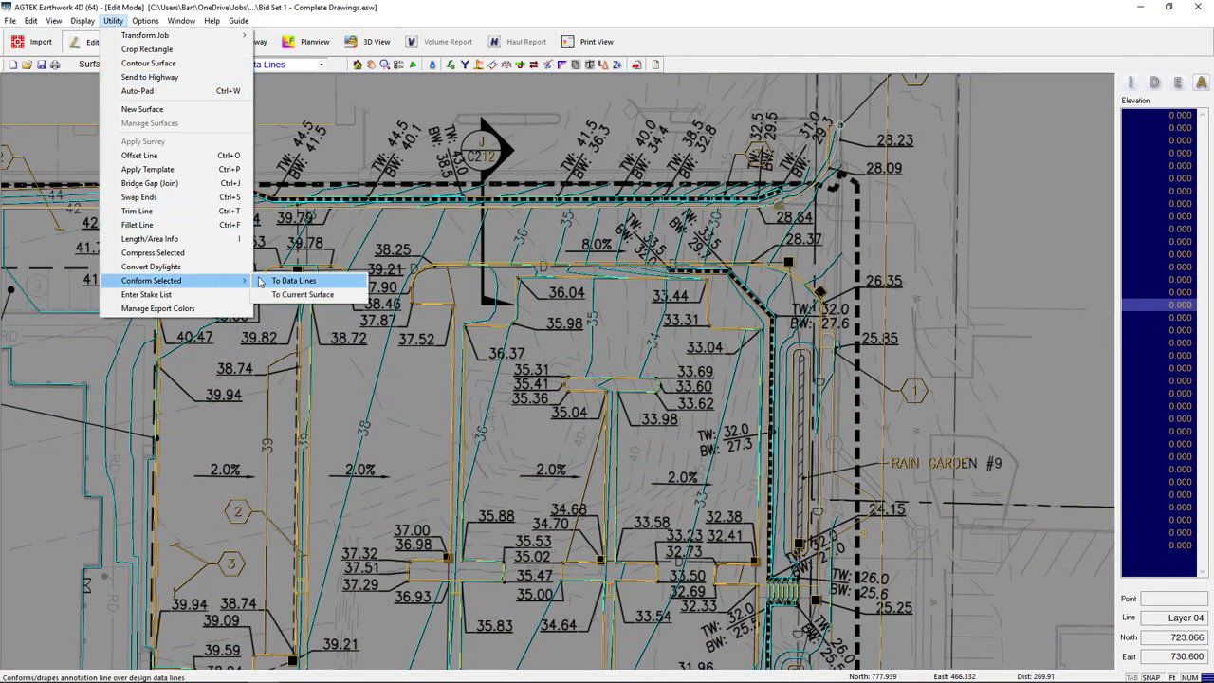
left_click(259, 281)
left_click(356, 49)
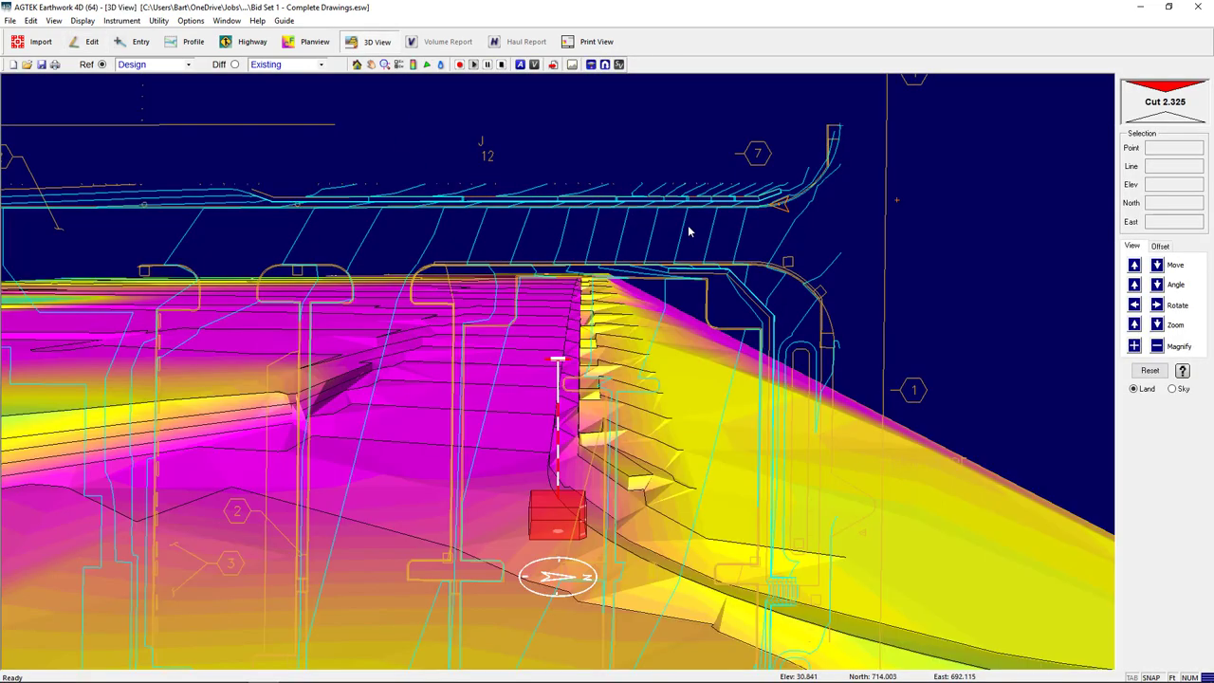
key("Up")
key("Up")
key("Up")
key("Up")
key("Up")
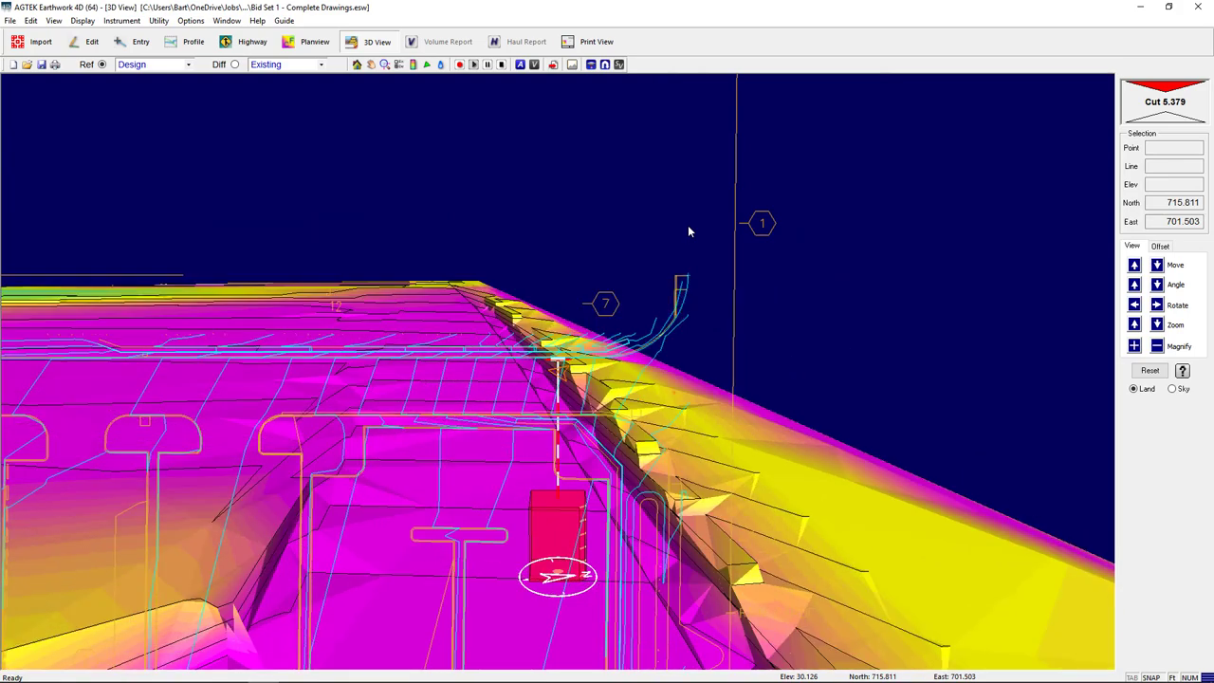
key("Up")
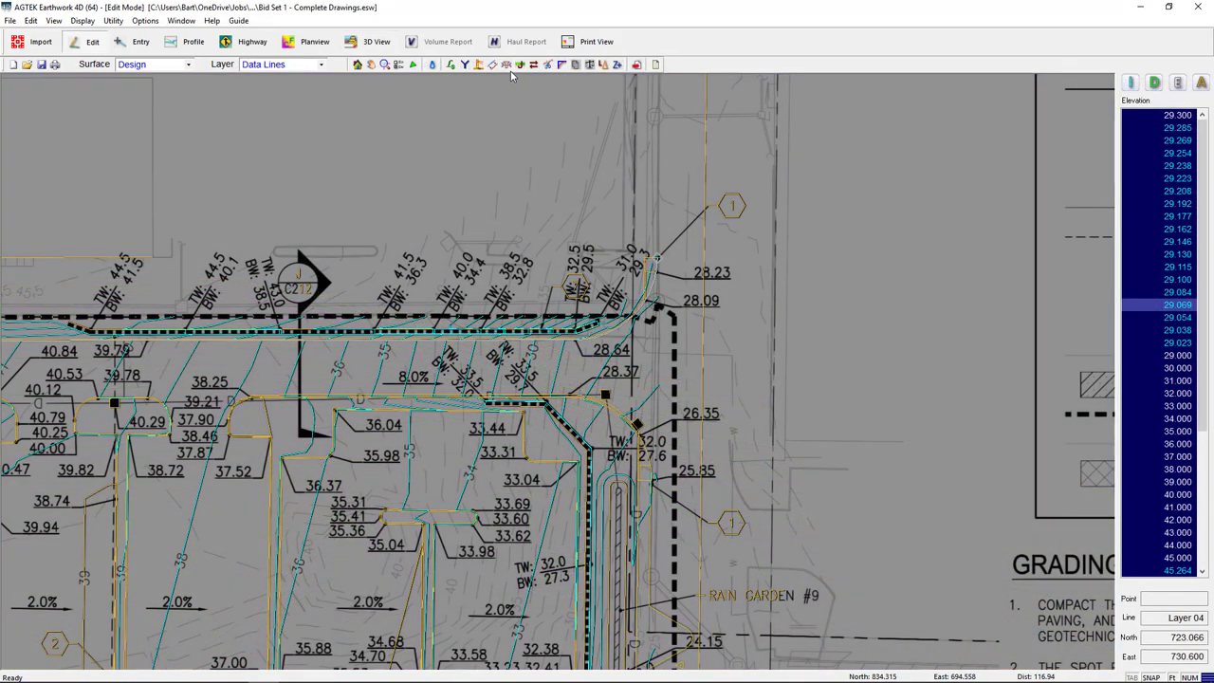
- Apply the curb.typ template to the draped curb line and zoom in on it
left_click(508, 67)
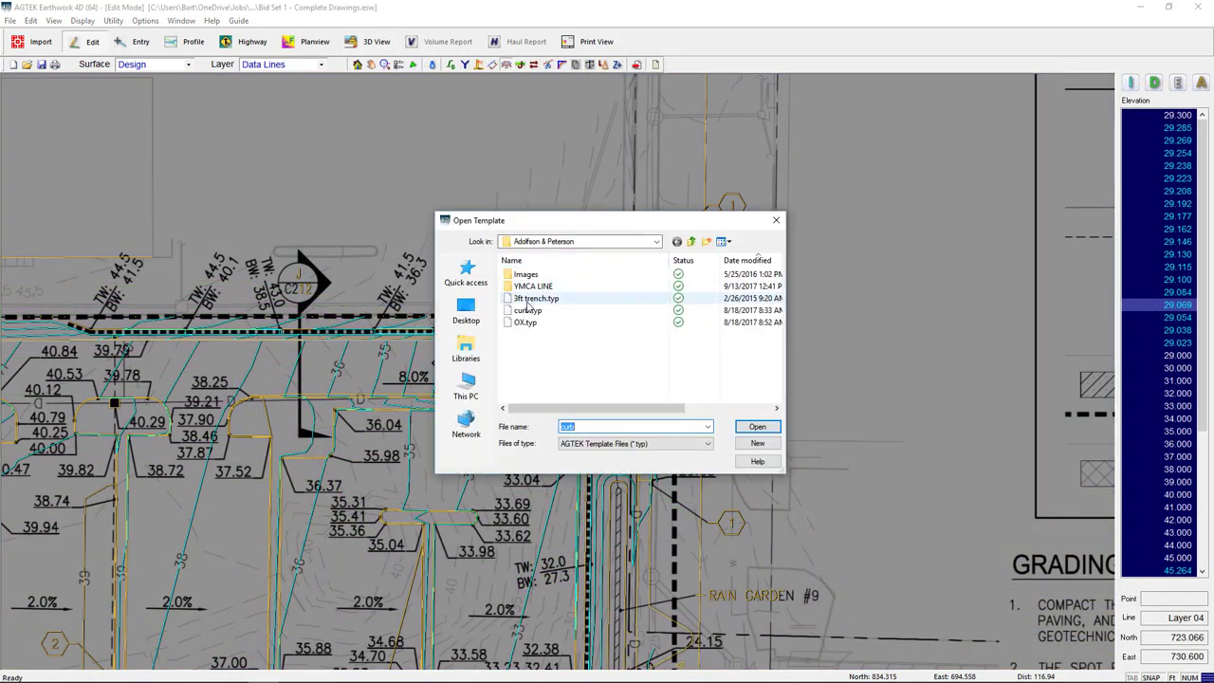
double_click(527, 311)
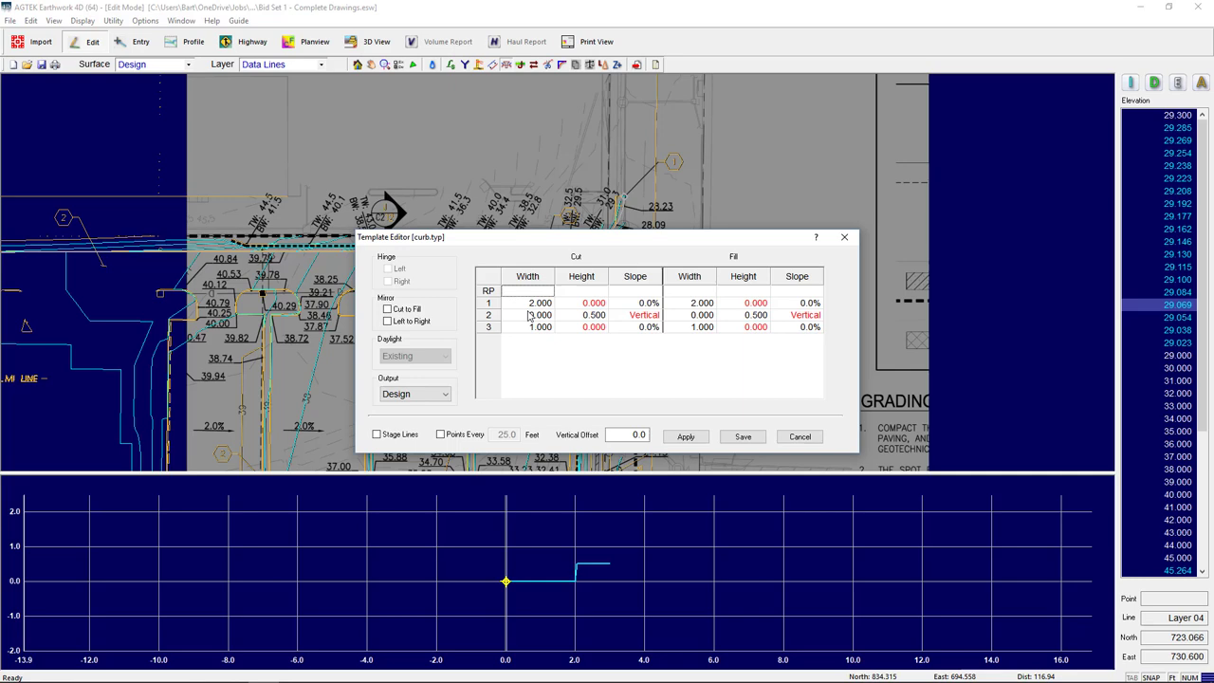
left_click(670, 436)
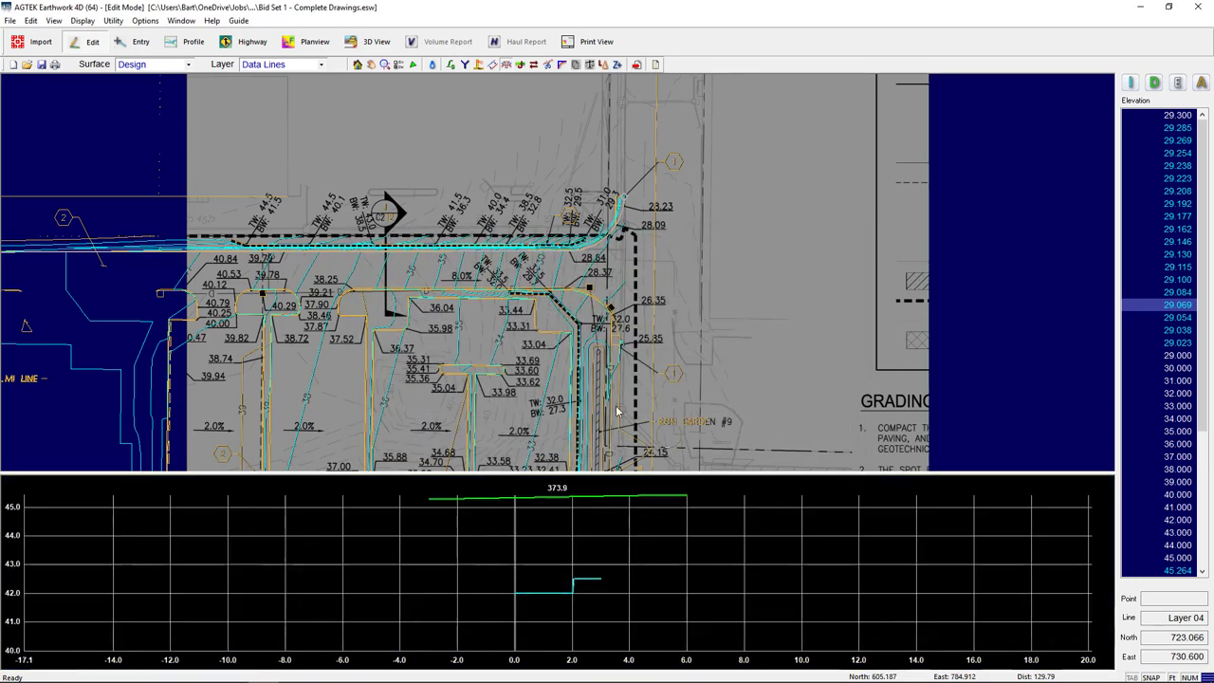
scroll(503, 242, "up", 2)
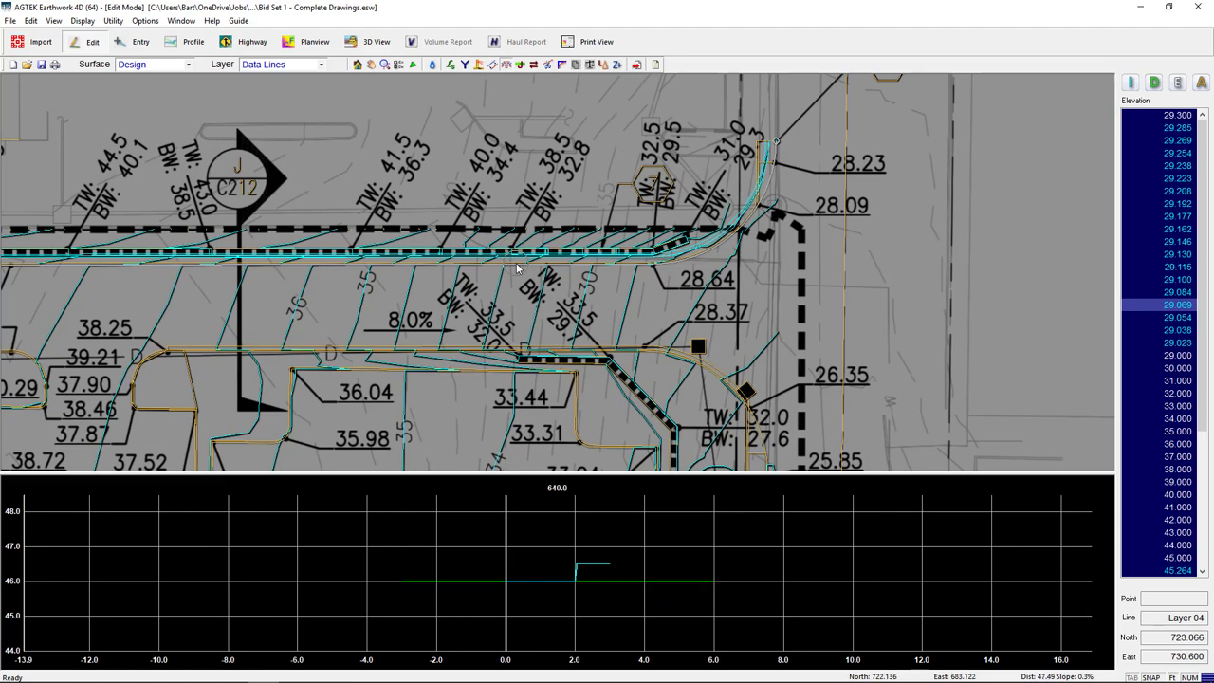
scroll(517, 269, "up", 1)
scroll(505, 359, "up", 1)
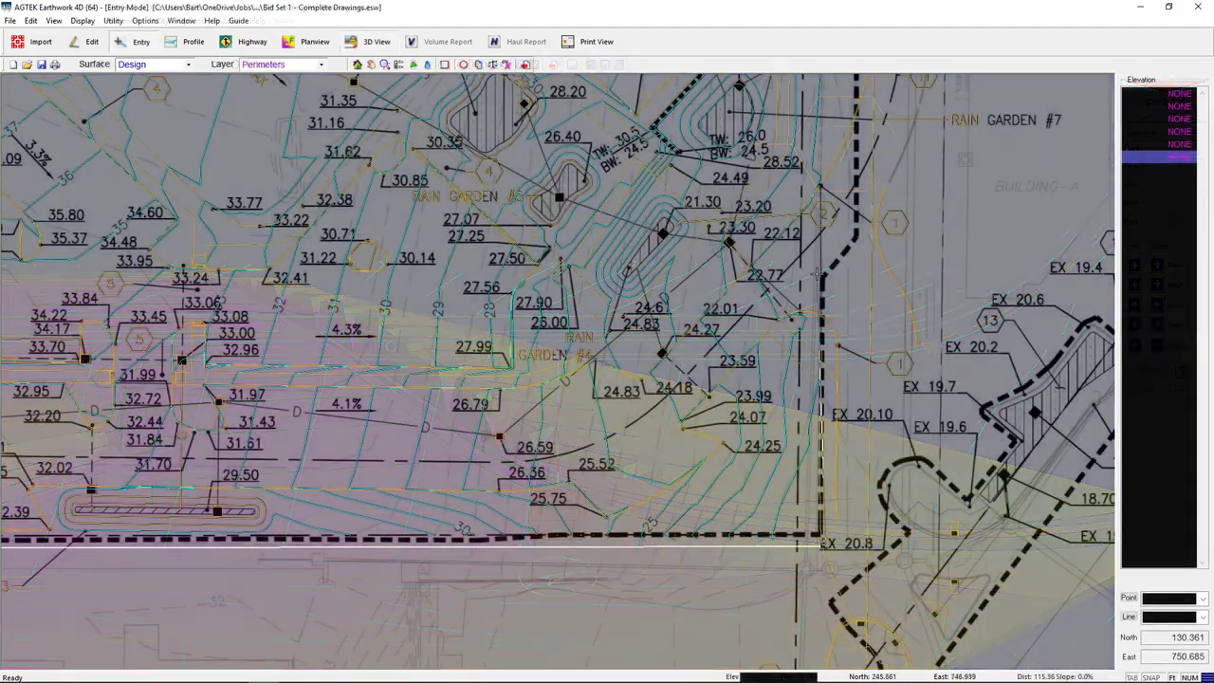
- Trace the proposed perimeter from the site corner along the east edge and top-right curb
left_click(819, 274)
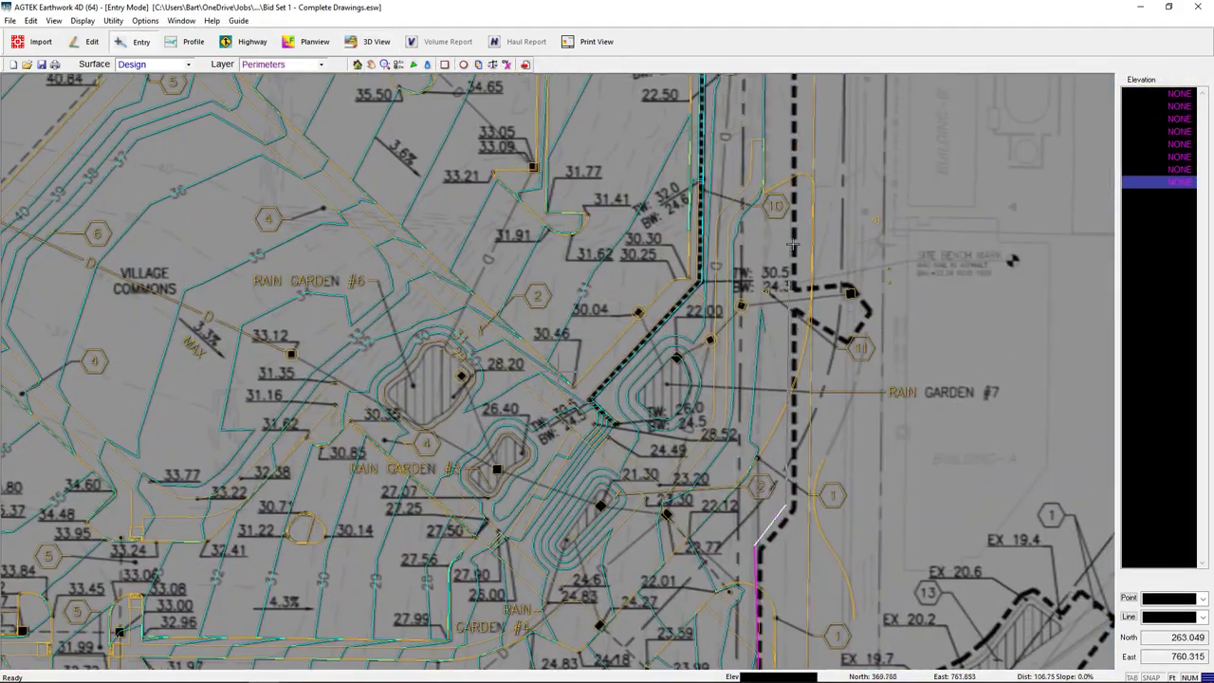
left_click(764, 559)
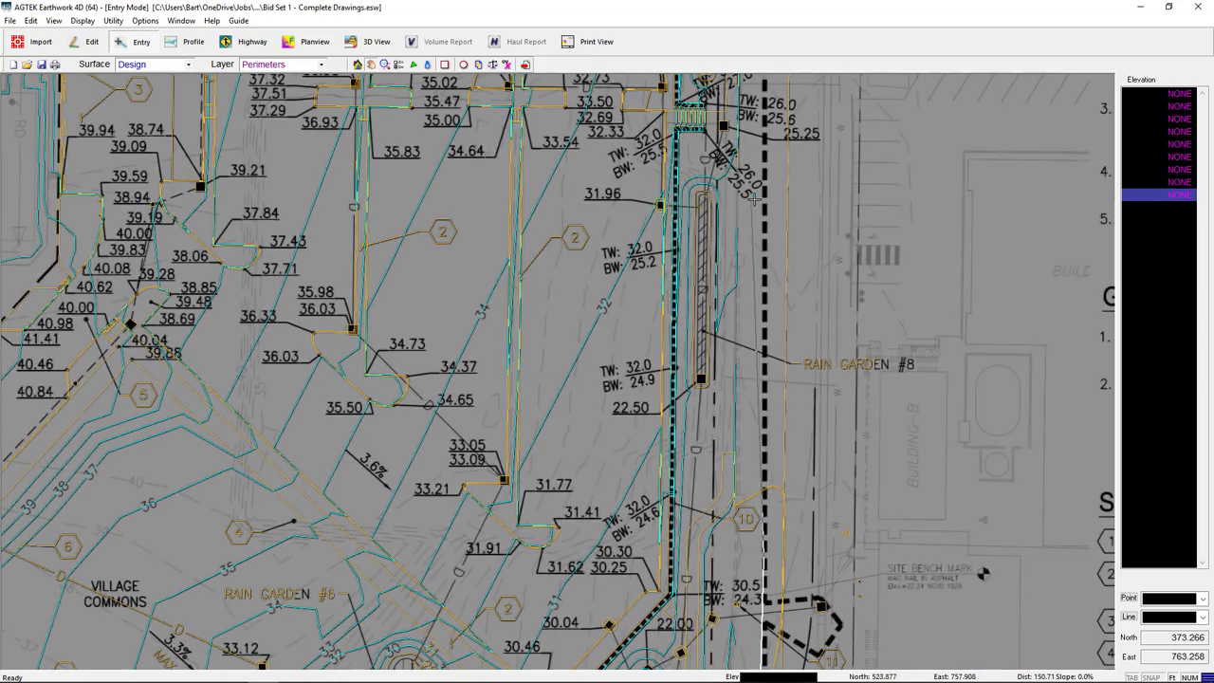
left_click(754, 194)
scroll(754, 452, "up", 4)
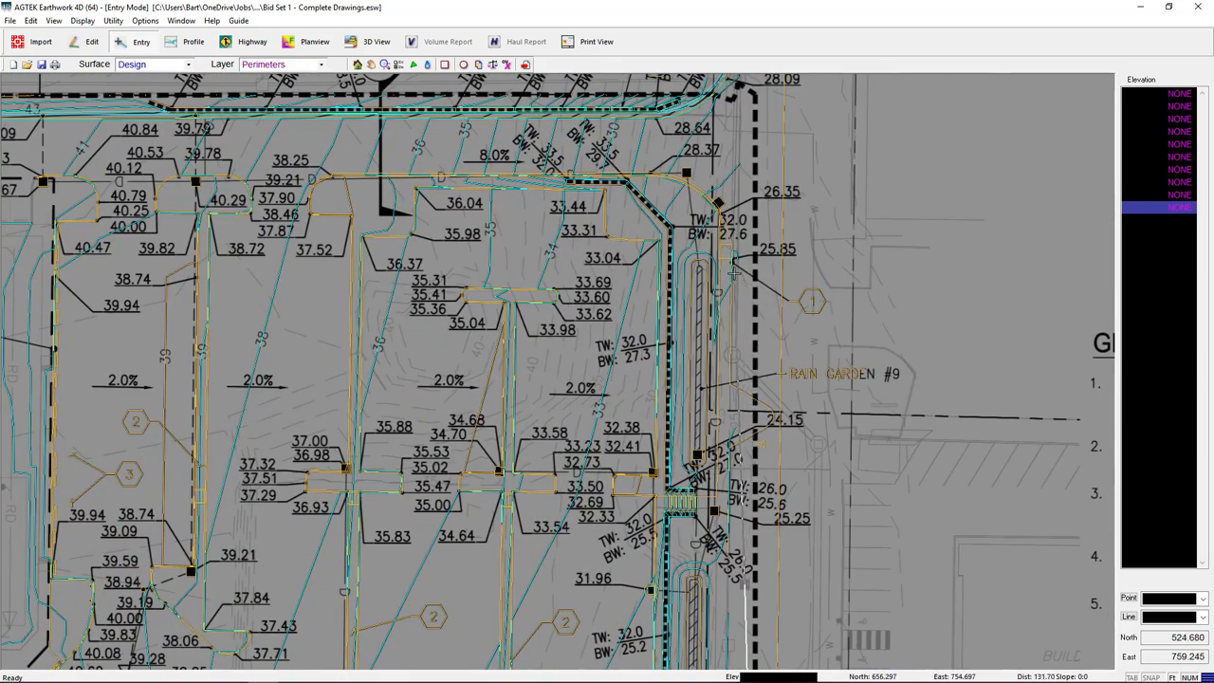
left_click(736, 275)
scroll(689, 476, "up", 3)
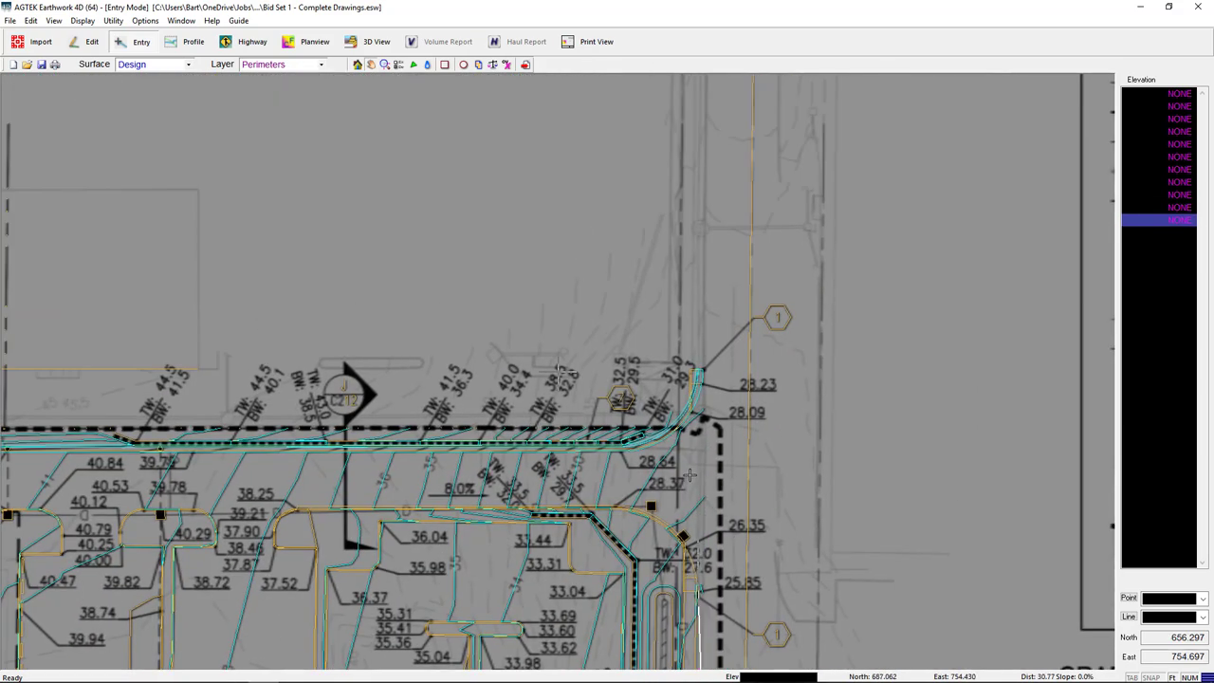
left_click(706, 406)
left_click(699, 367)
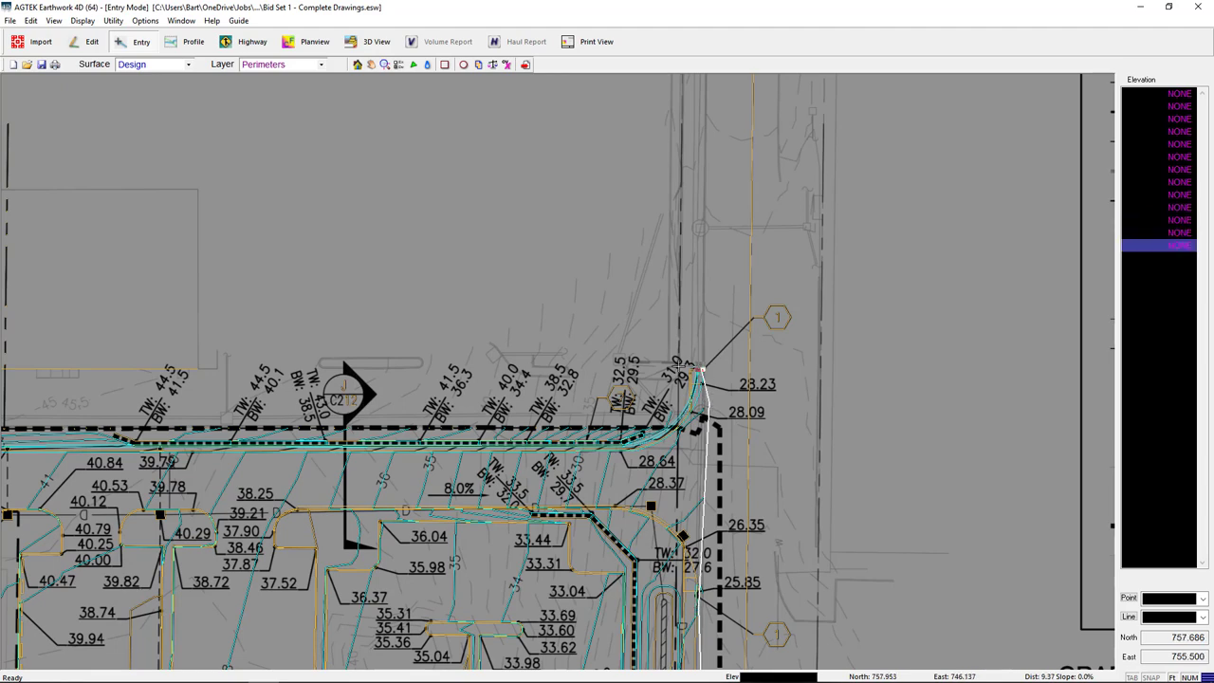
left_click(653, 414)
- Follow the top-left curb back to the start and drape a daylight line underneath
scroll(607, 408, "left", 5)
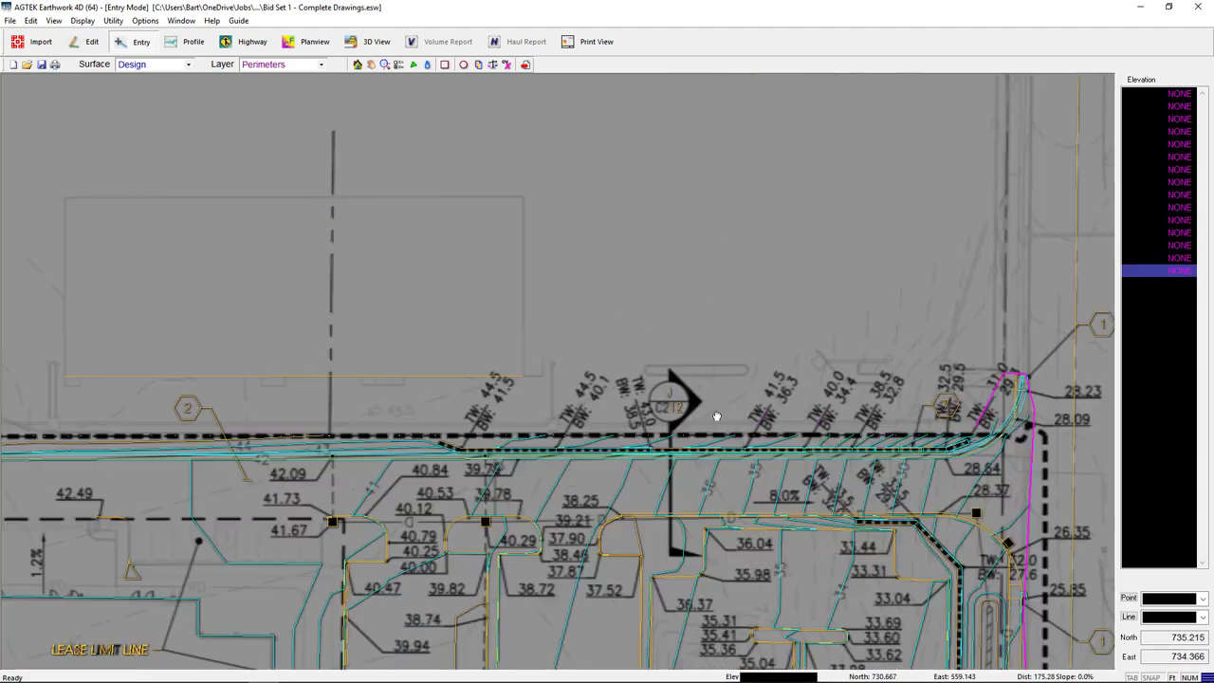
scroll(564, 406, "left", 2)
scroll(564, 406, "left", 4)
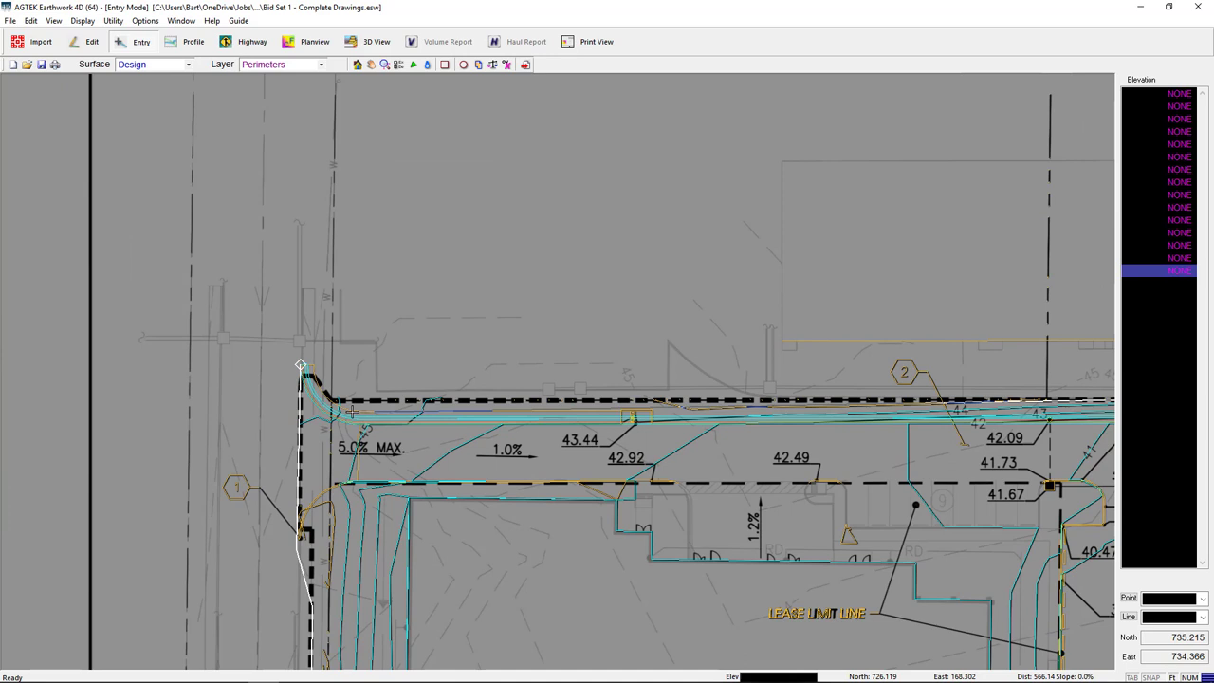
left_click(301, 366)
left_click(321, 377)
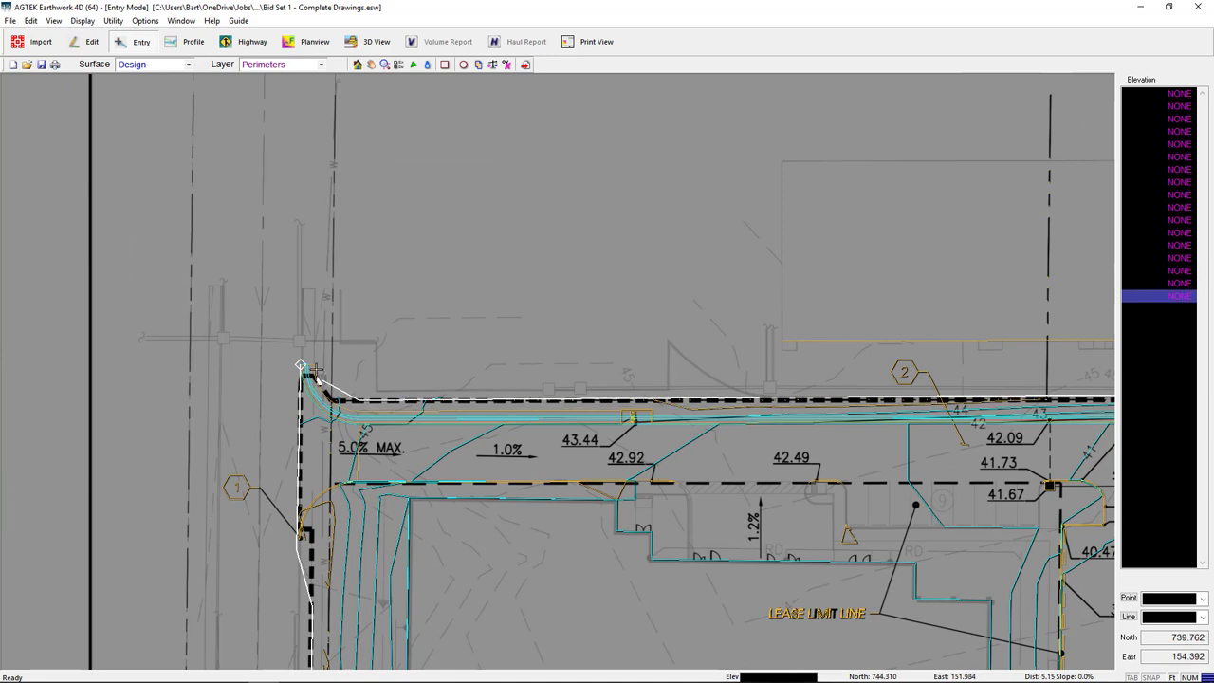
left_click(316, 369)
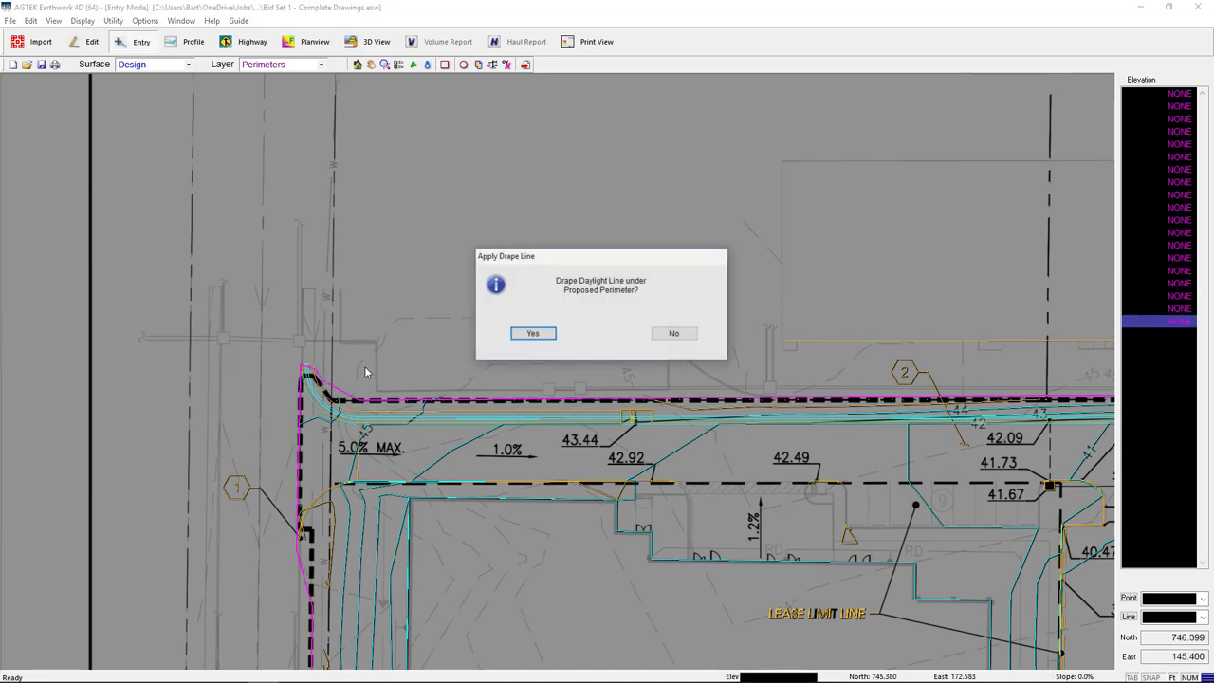
left_click(536, 334)
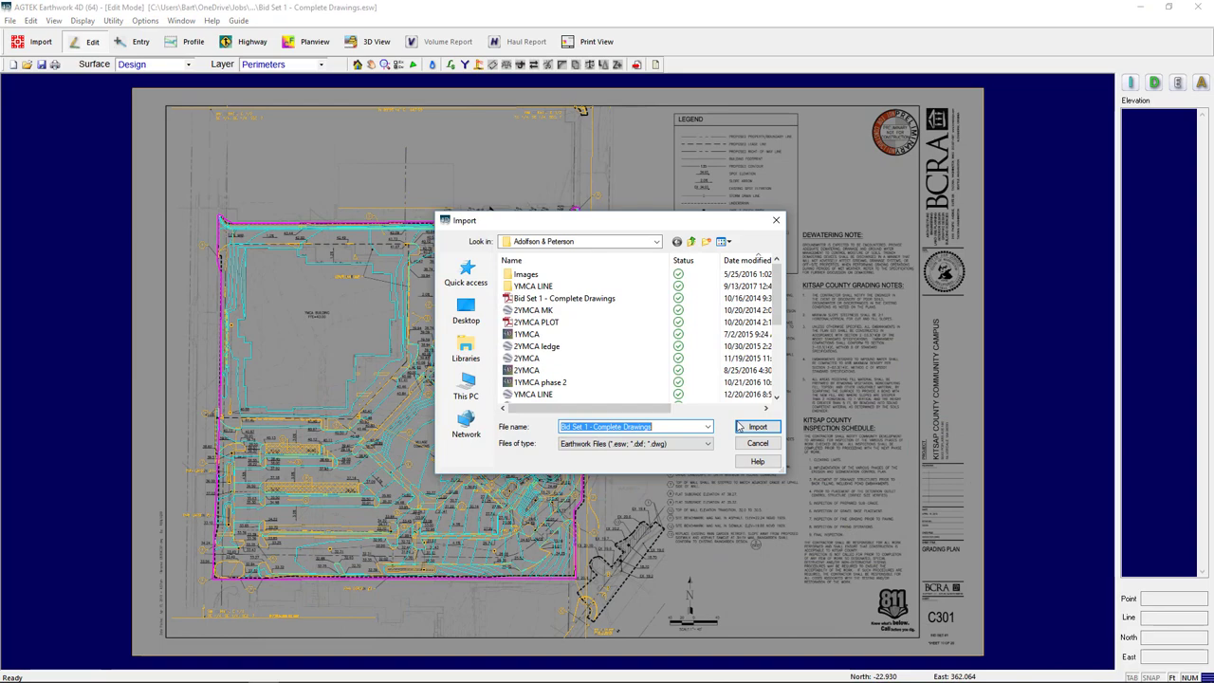
- Import the C101 page from the Bid Set 1 - Complete Drawings PDF
left_click(737, 426)
type("18")
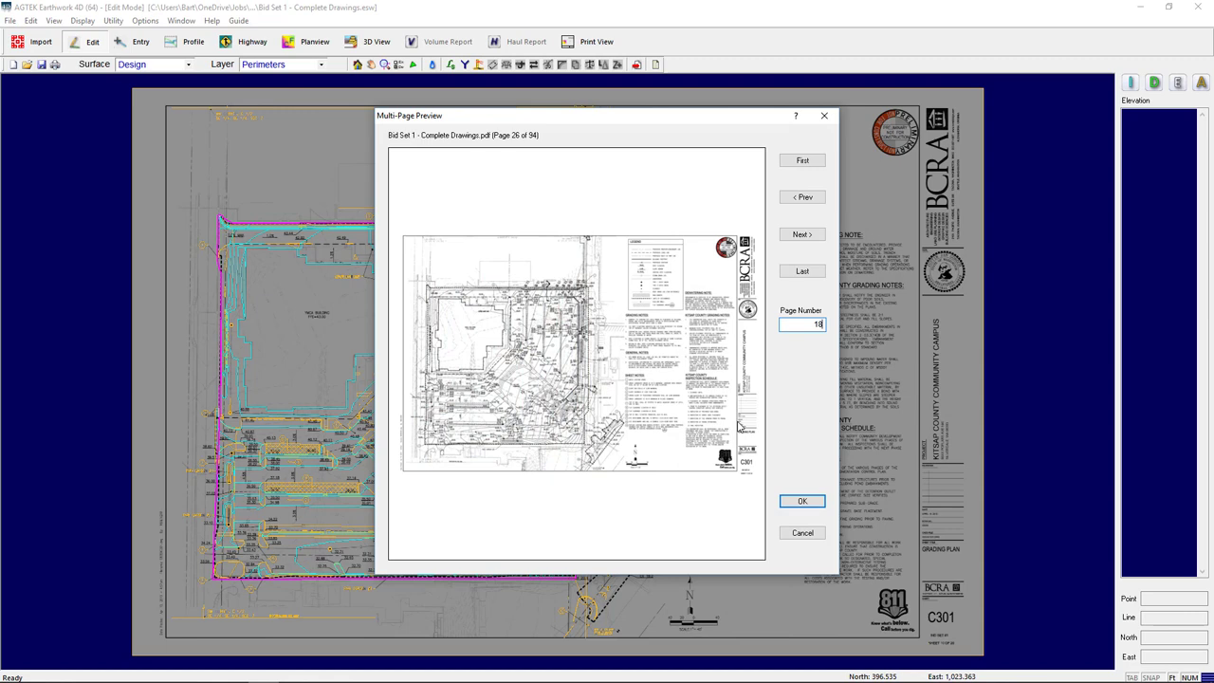
key("Return")
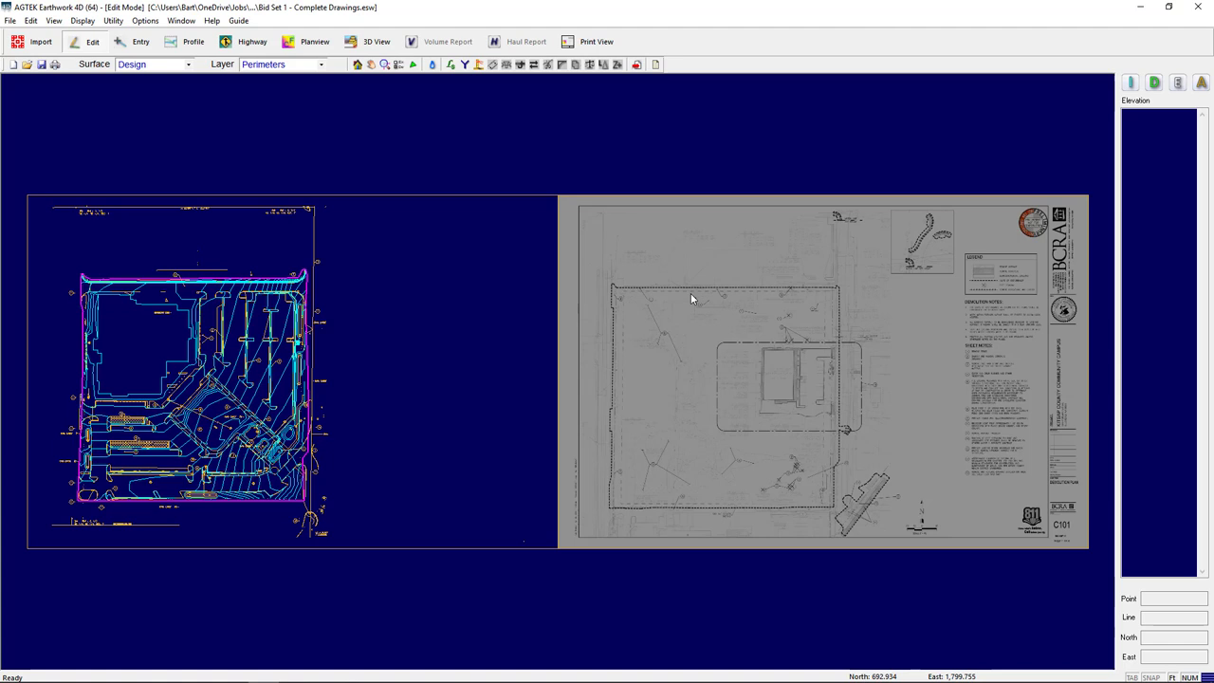
- Align the C101 sheet to the takeoff by matching a point on each drawing
scroll(690, 295, "up", 3)
right_click(687, 233)
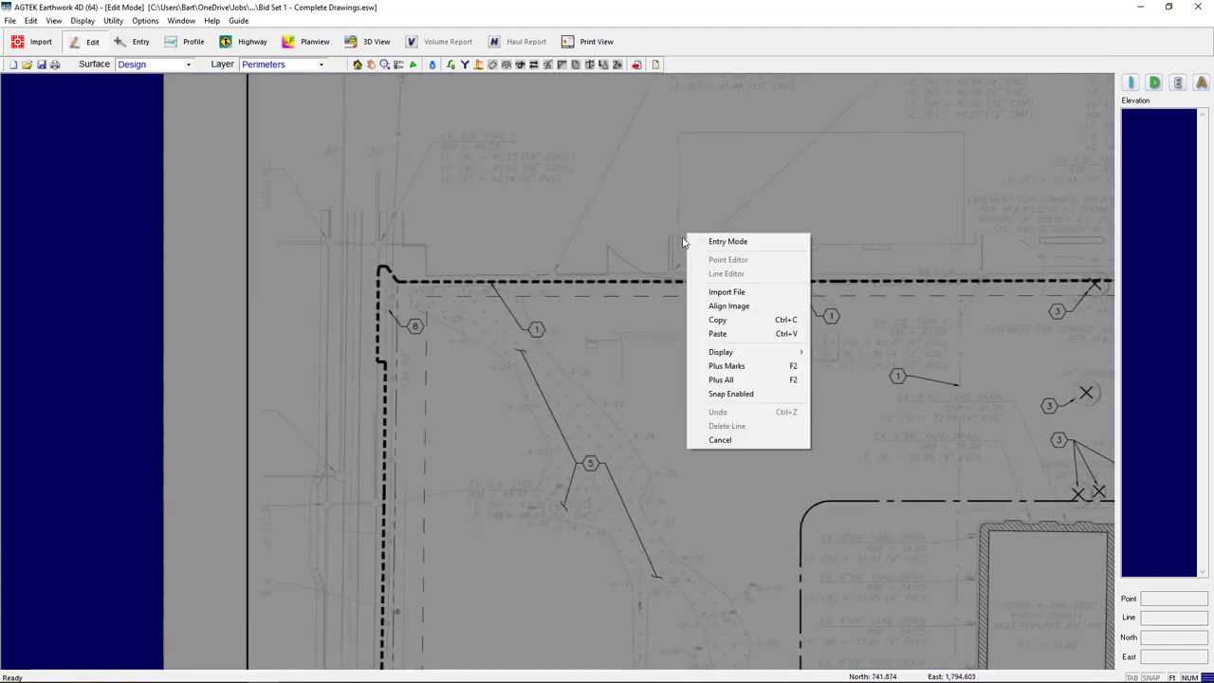
left_click(717, 309)
scroll(692, 248, "up", 3)
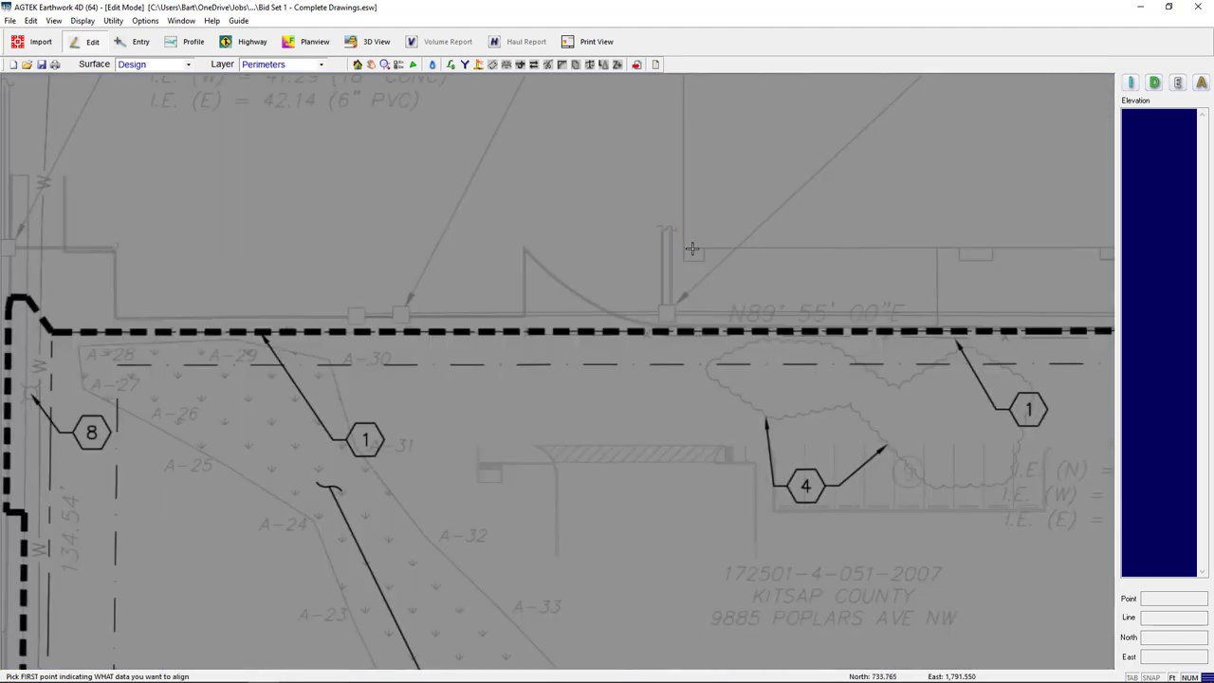
left_click(684, 248)
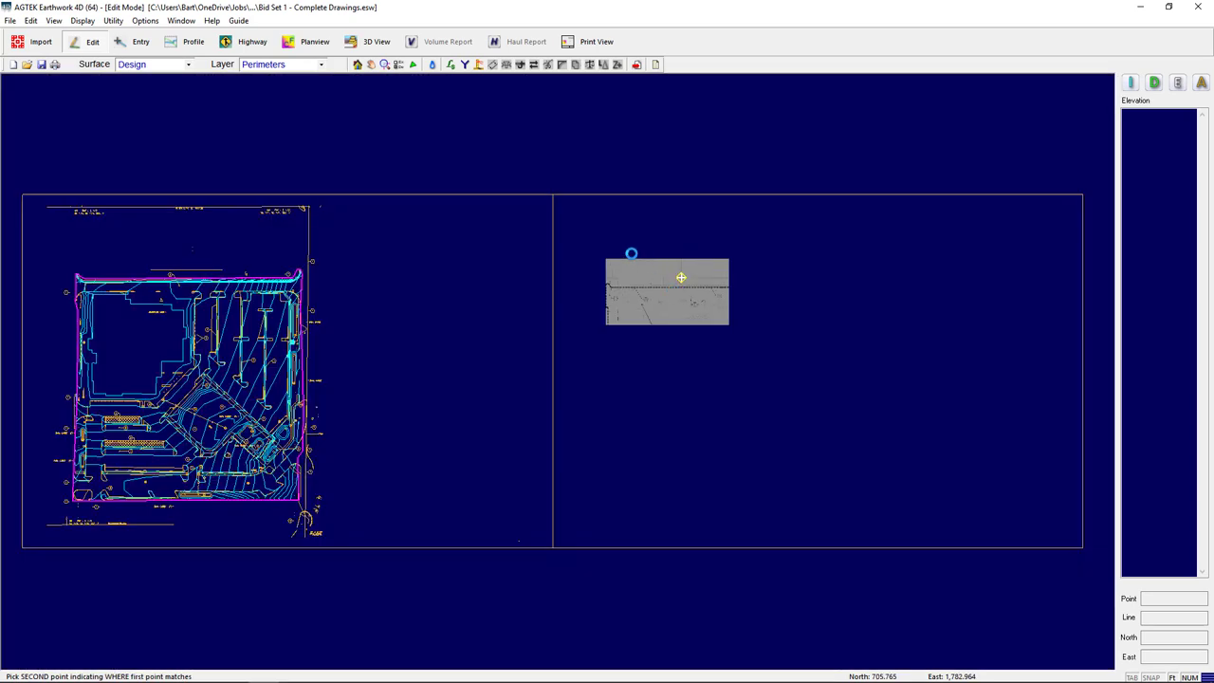
scroll(155, 268, "up", 3)
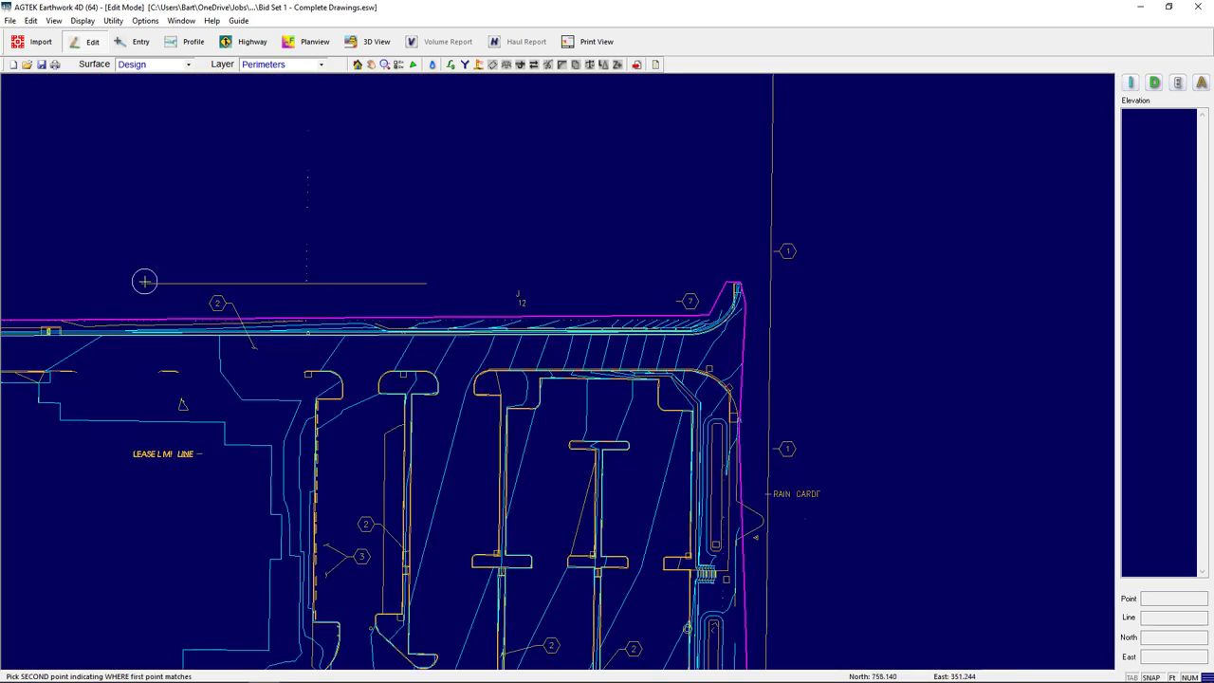
left_click(142, 281)
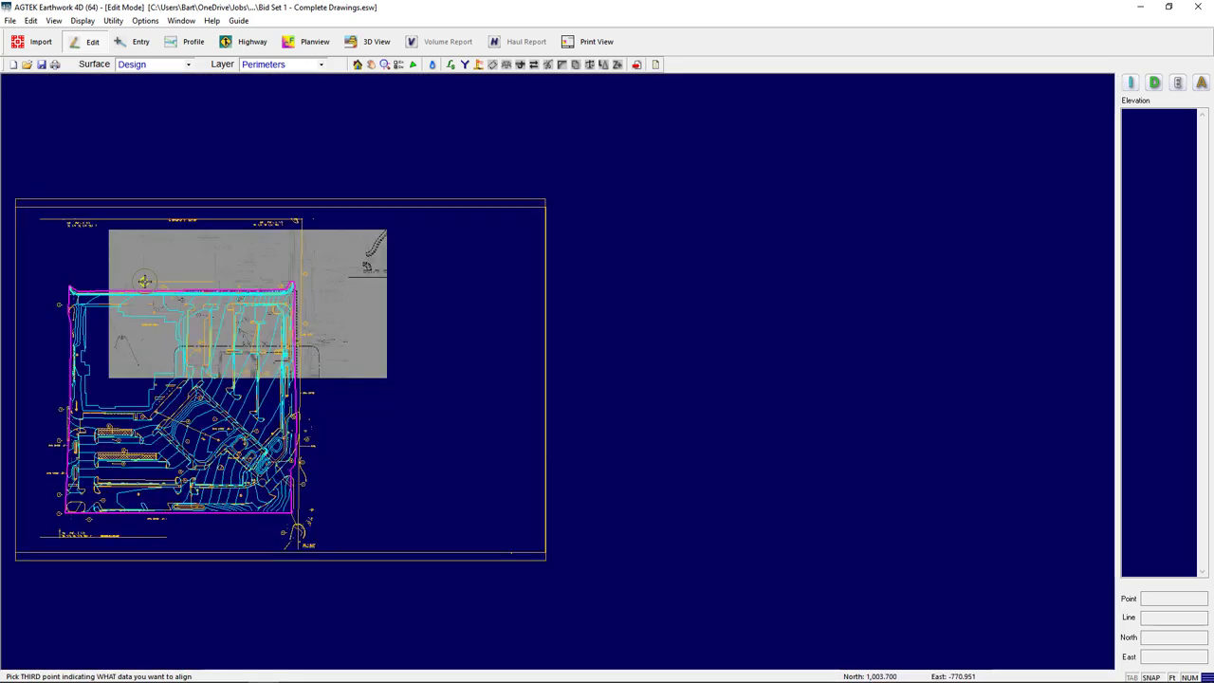
scroll(174, 387, "up", 4)
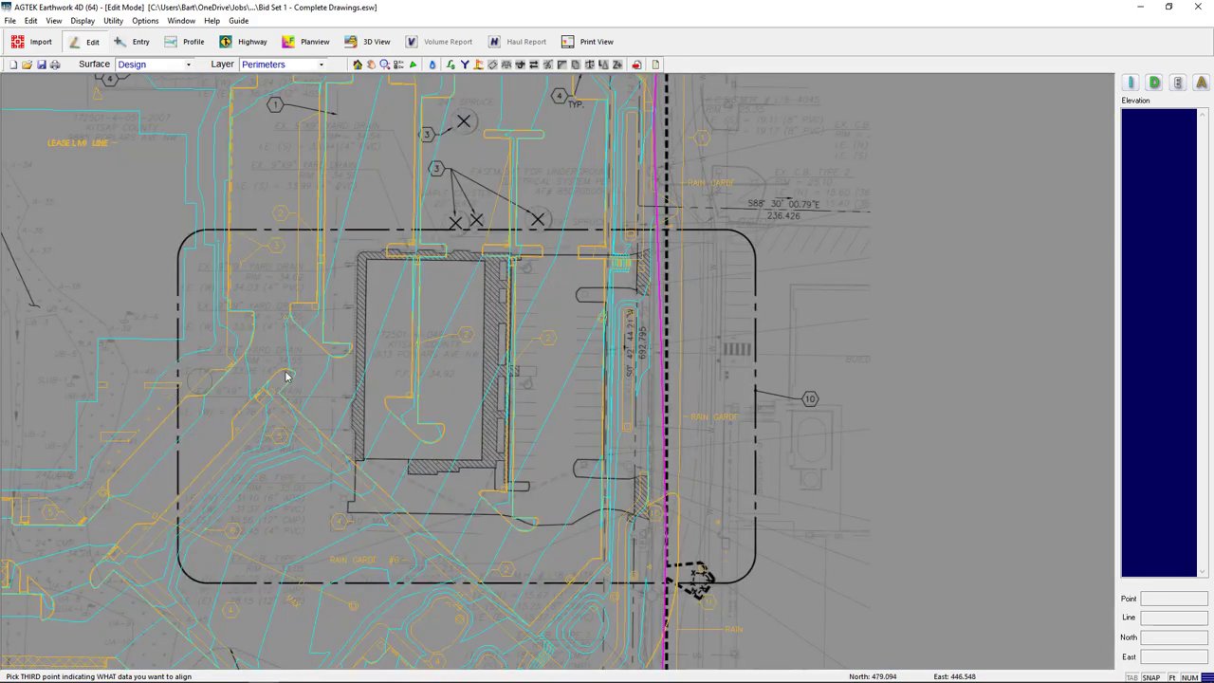
left_click(418, 366)
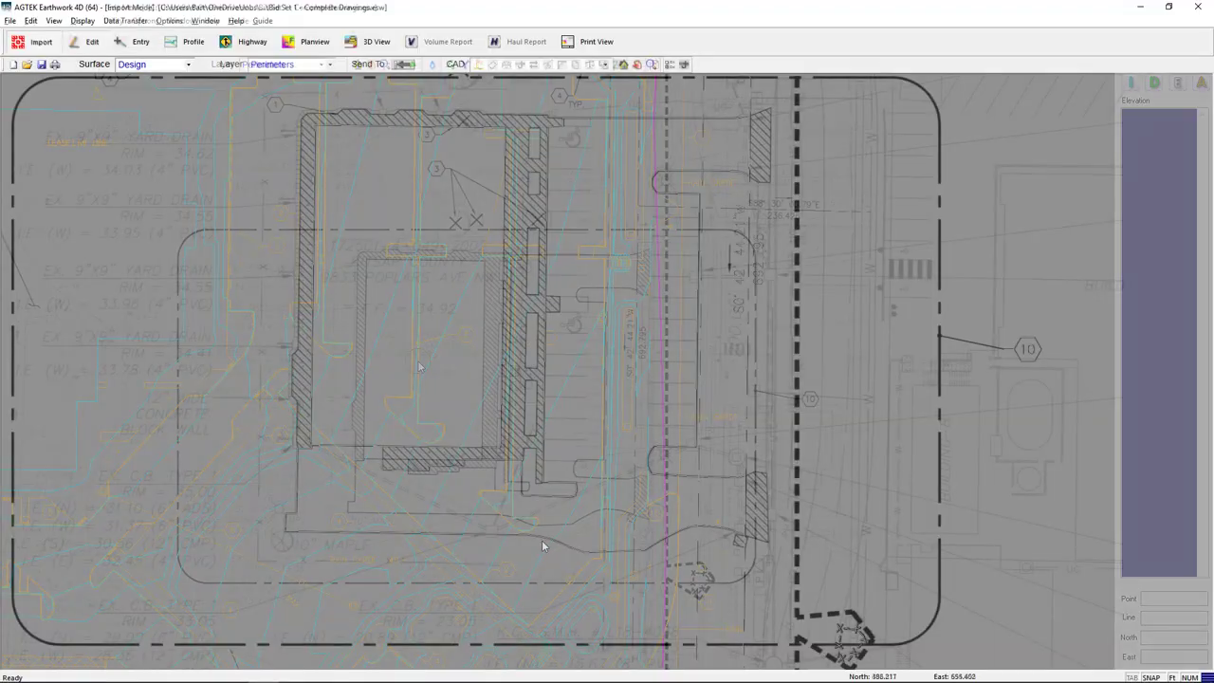
- Set the building outline on the Existing surface to elevation 34.92 throughout
right_click(542, 541)
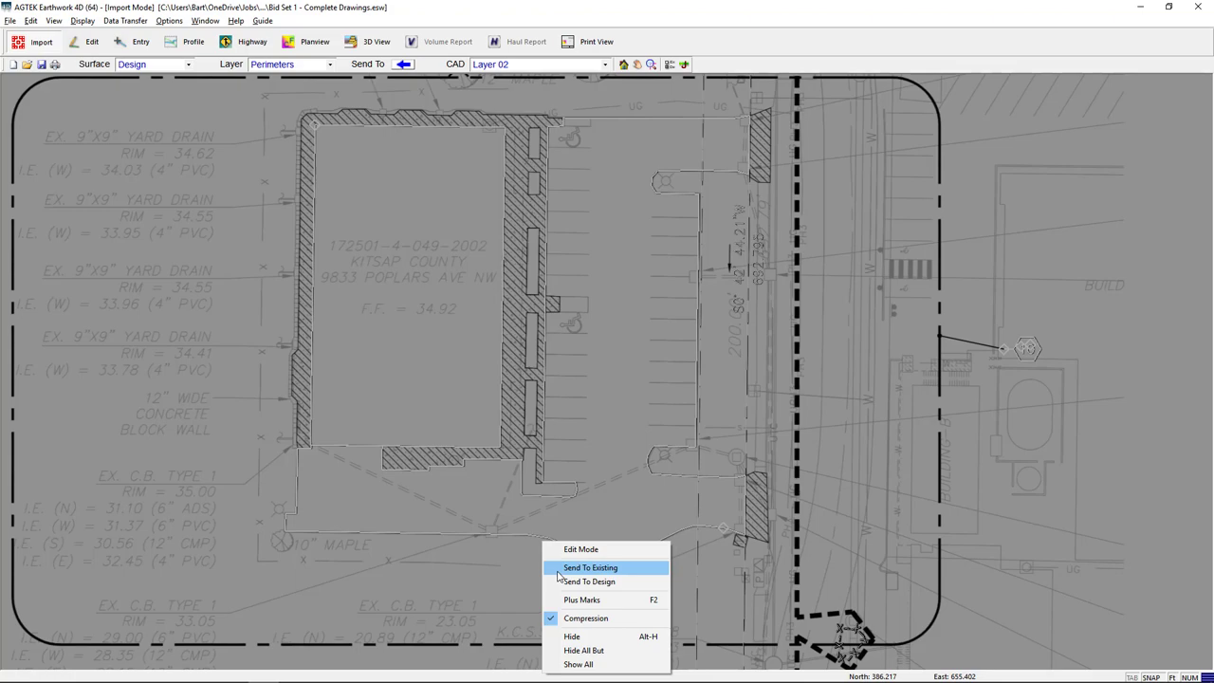
left_click(559, 568)
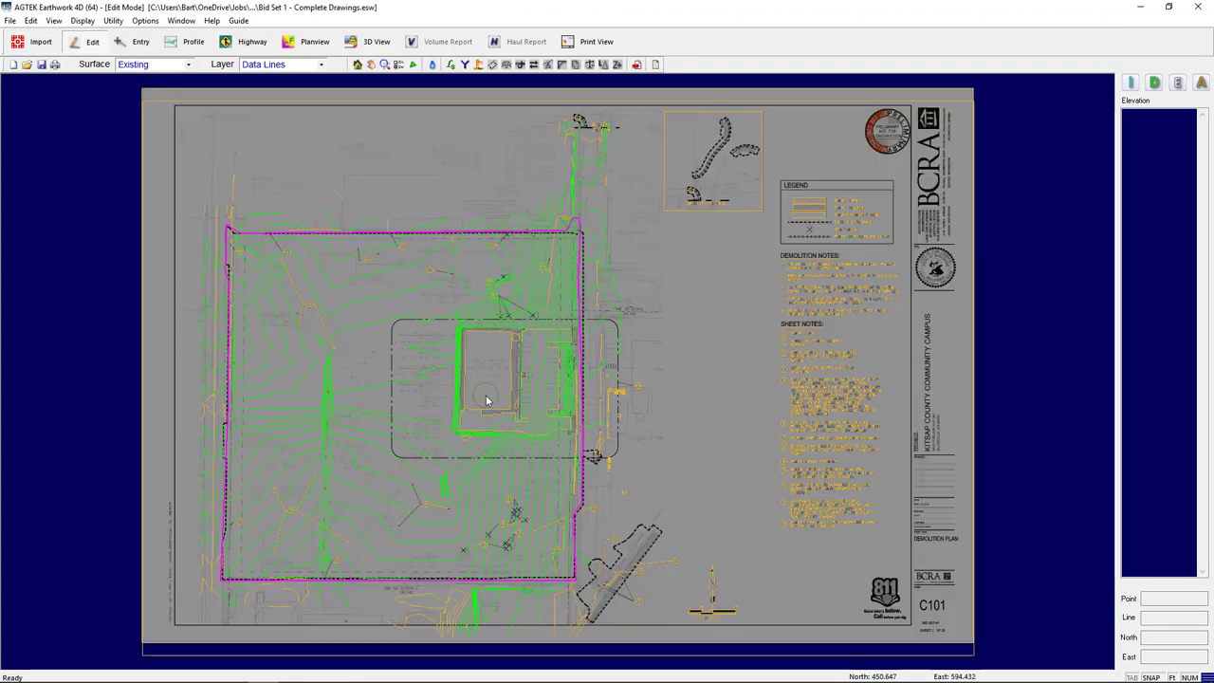
scroll(488, 401, "up", 4)
left_click(582, 460)
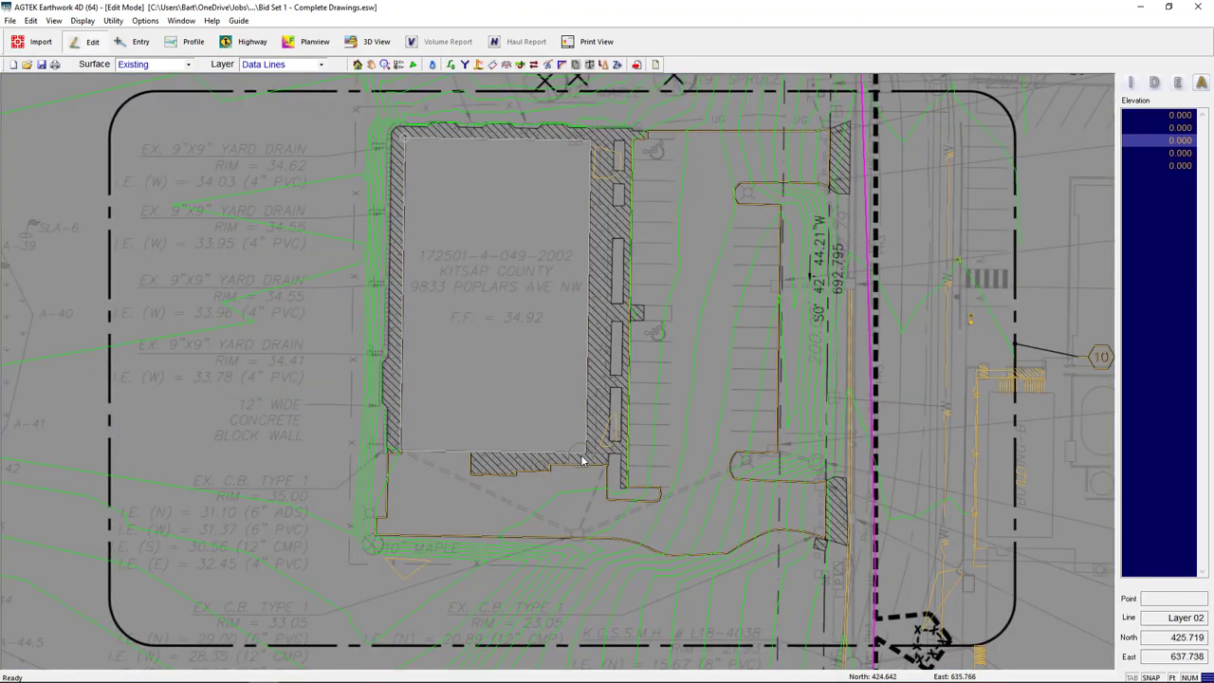
double_click(582, 460)
type("34")
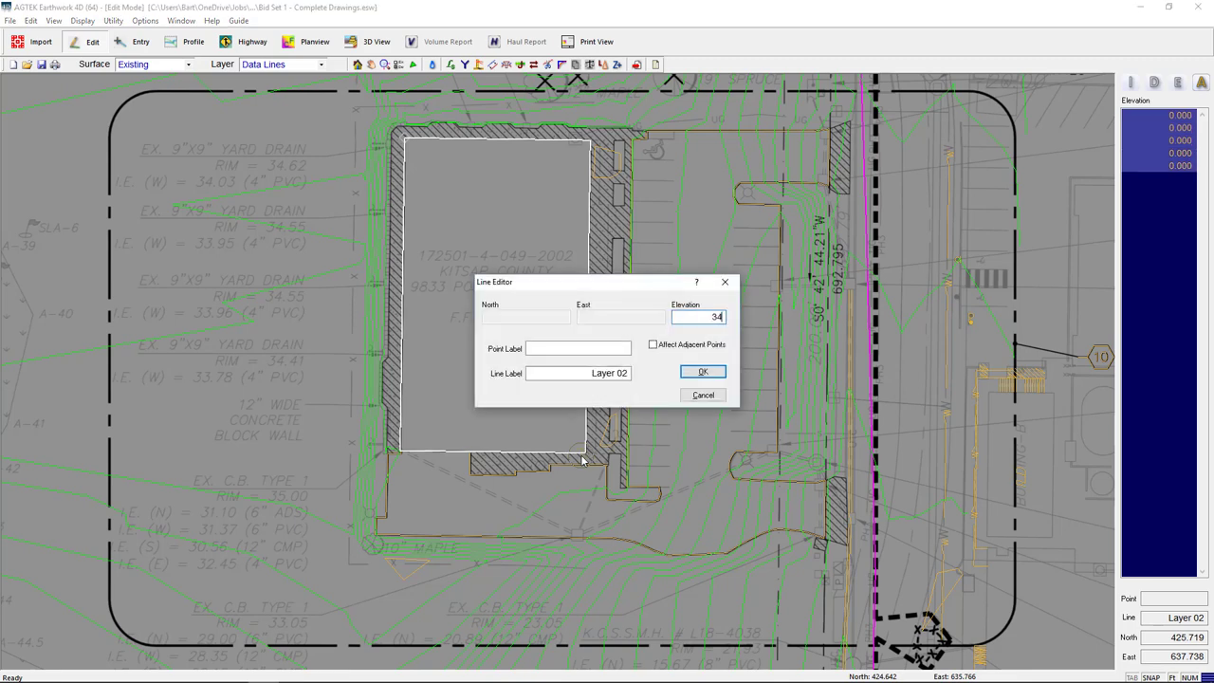
key("Return")
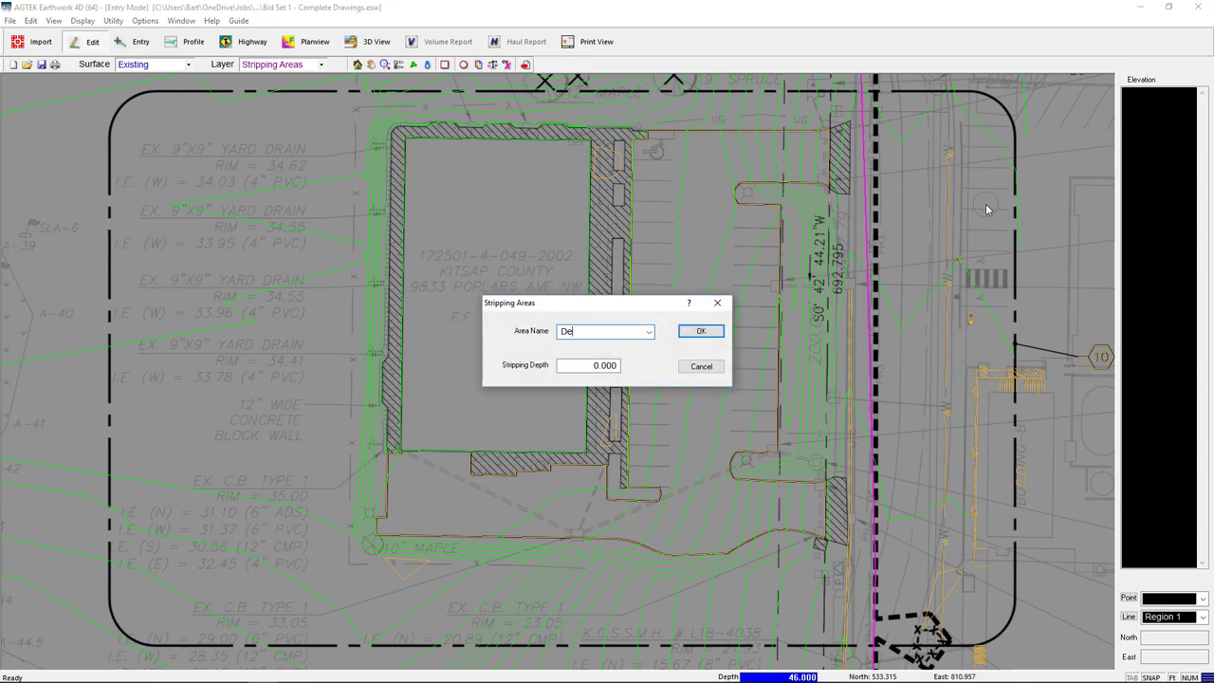
- Create a Demo Pad stripping area 1.0 ft deep traced around the building
key("Tab")
type("1")
key("Return")
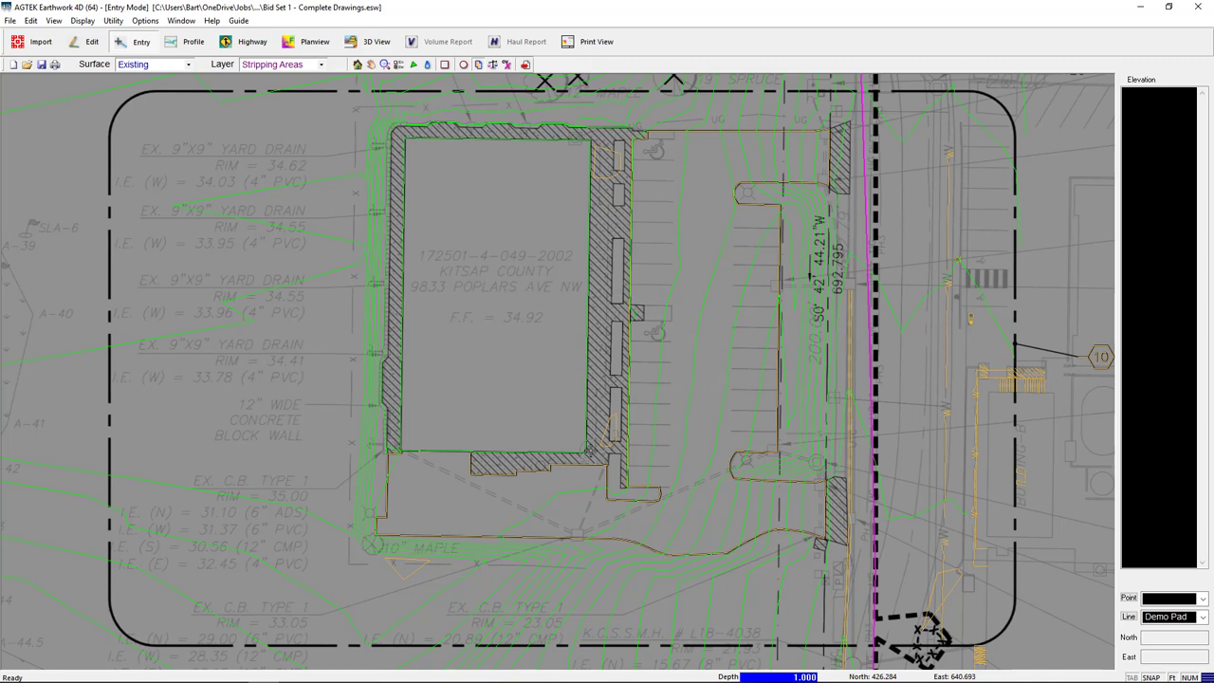
left_click(590, 453)
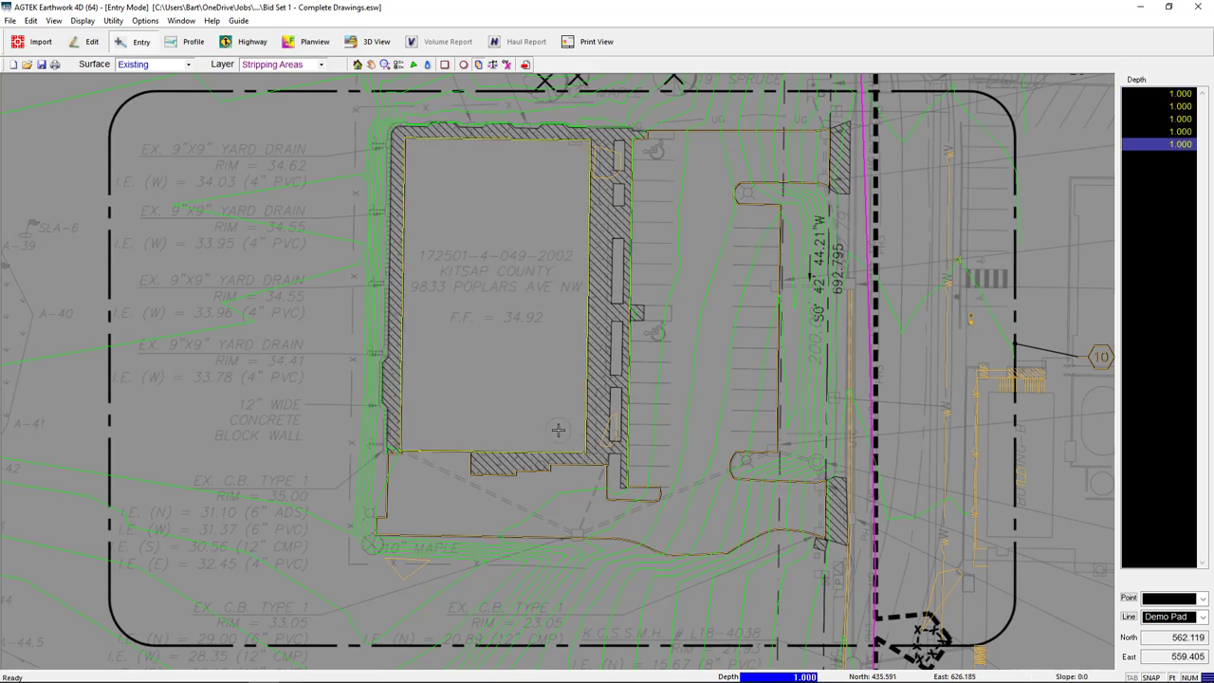
- Create a Demo Asph stripping area 0.83 ft deep traced around the paving
key("l")
type("Demo Asph")
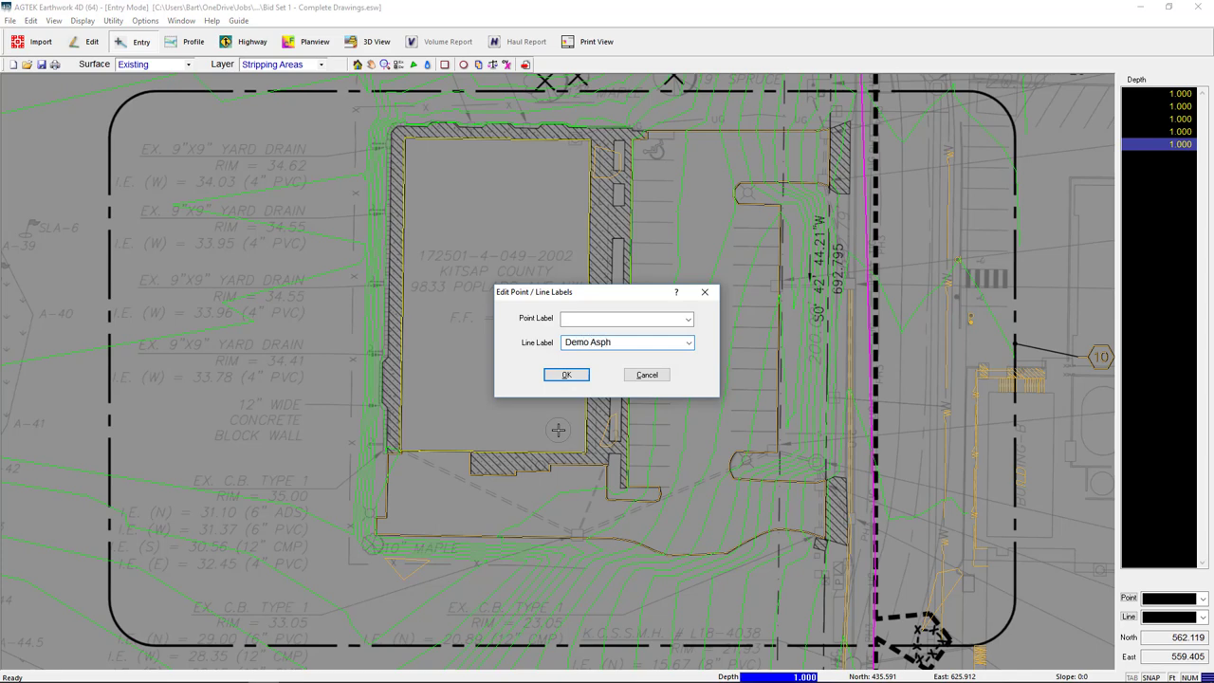
key("Return")
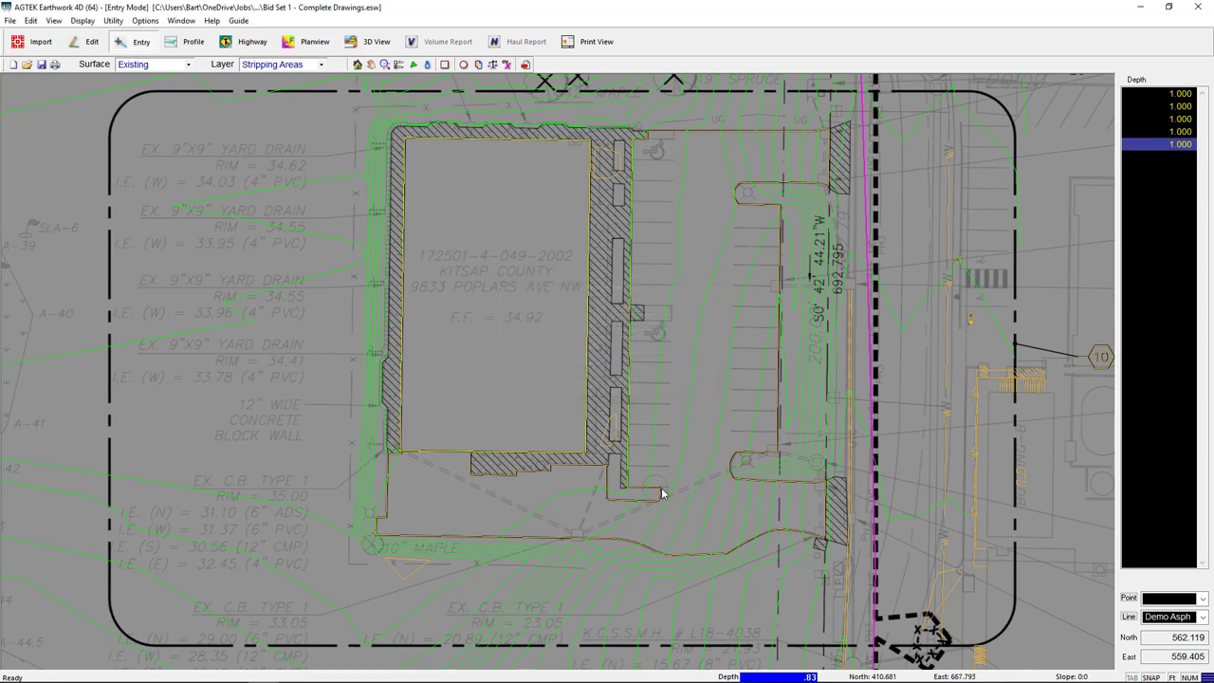
key("Return")
left_click(804, 531)
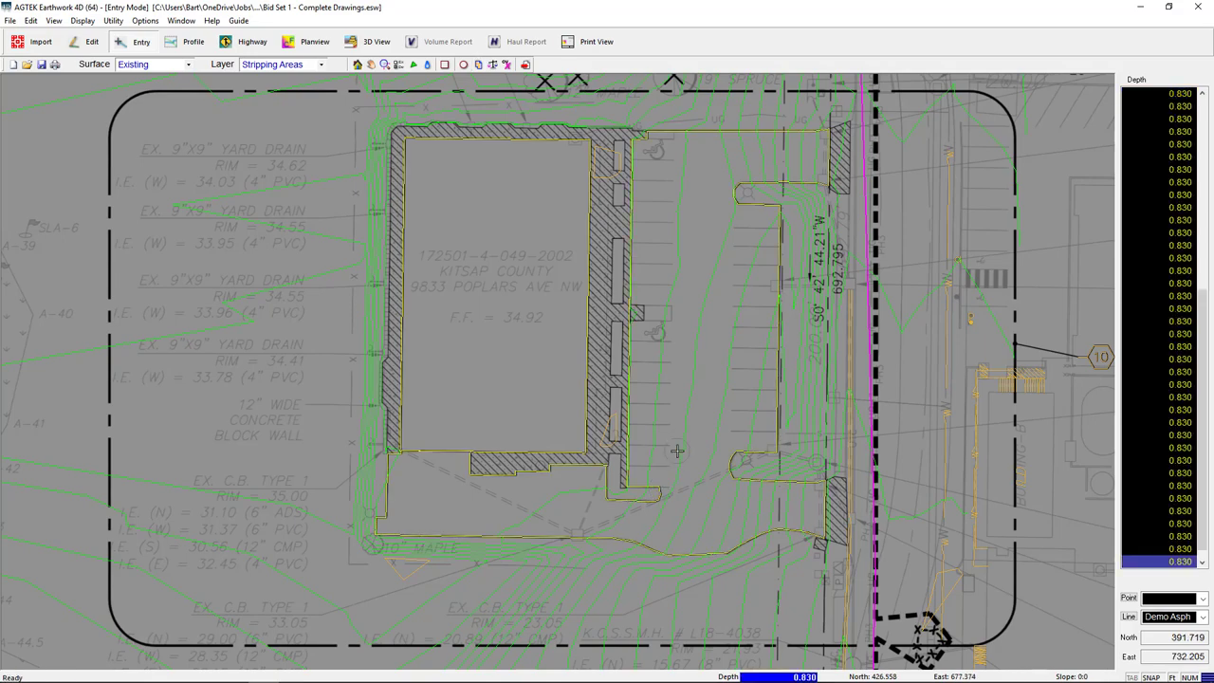
scroll(669, 445, "down", 3)
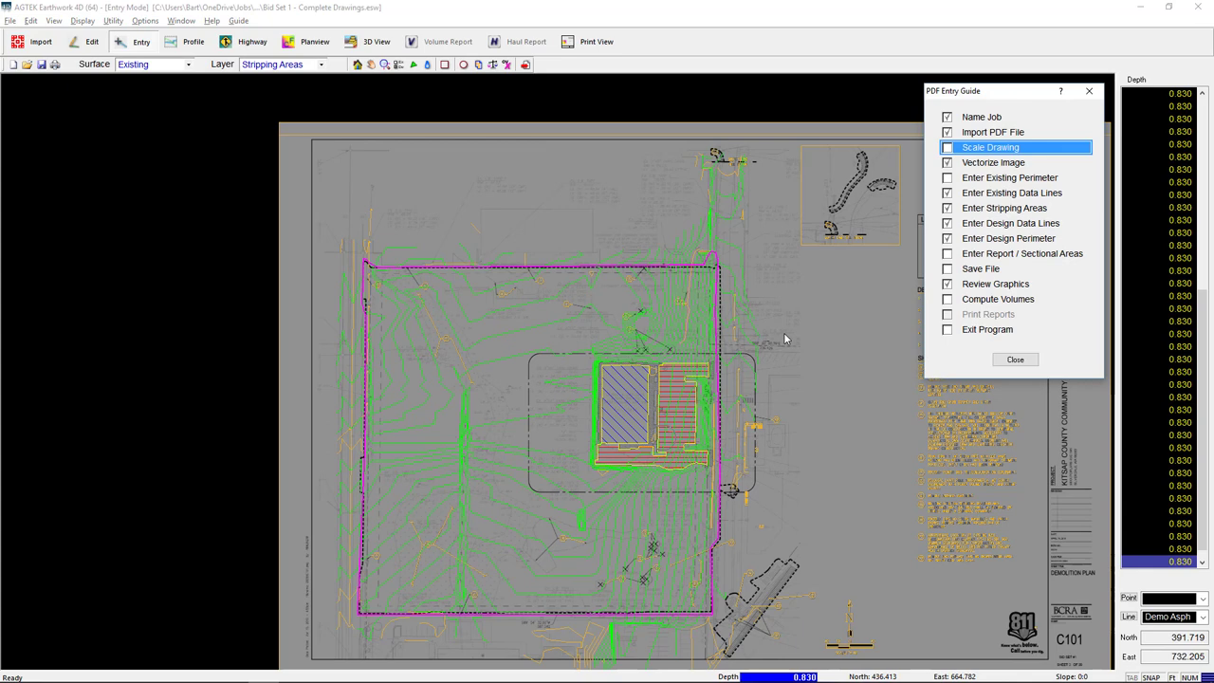
- Create a Topsoil stripping area 0.5 ft deep closed on the site boundary
left_click(972, 208)
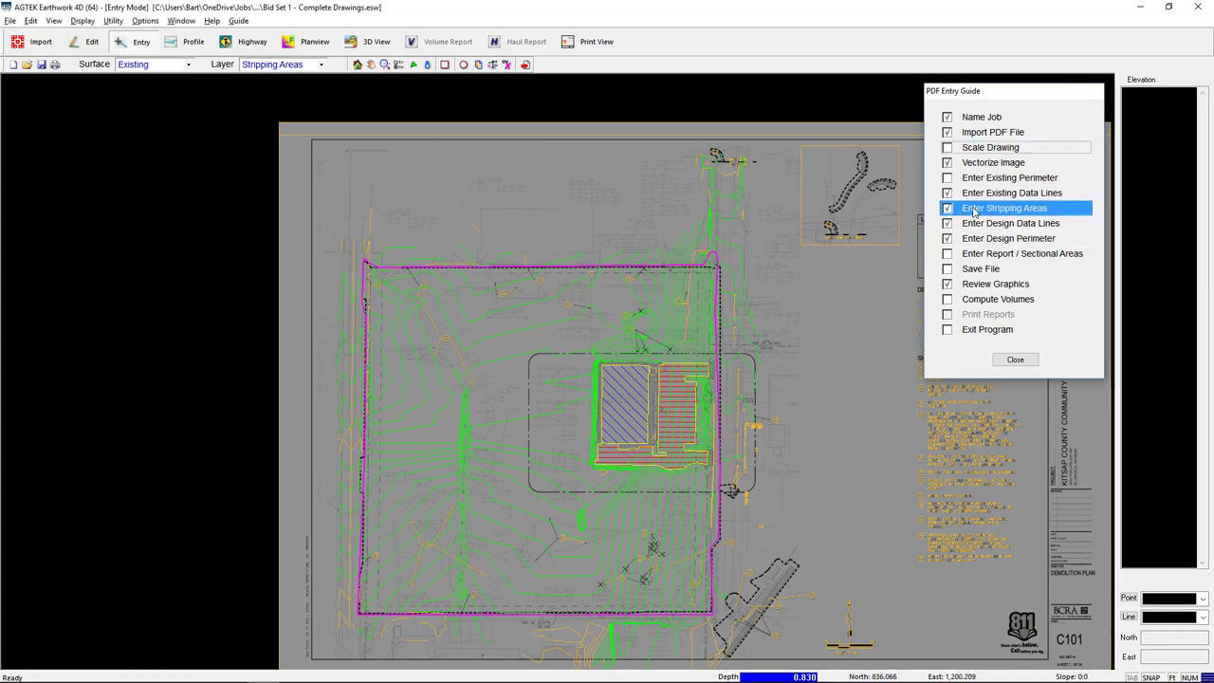
type("Topsoil")
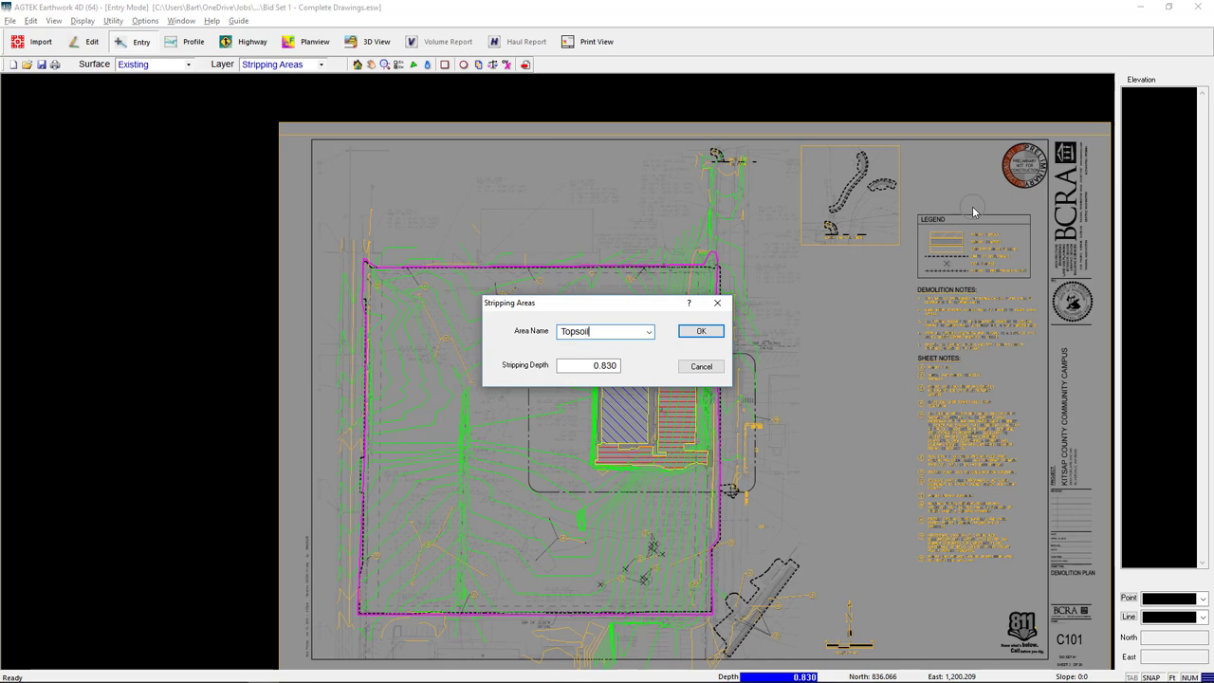
key("Tab")
type("0.5")
key("Return")
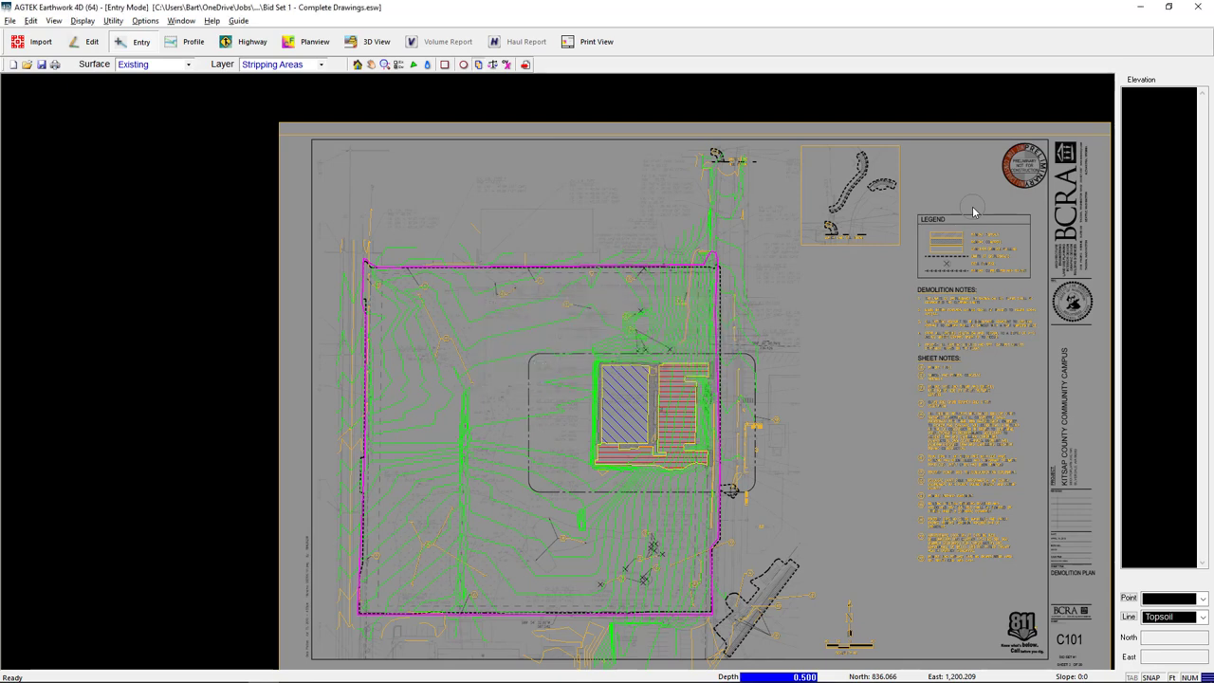
scroll(708, 242, "up", 3)
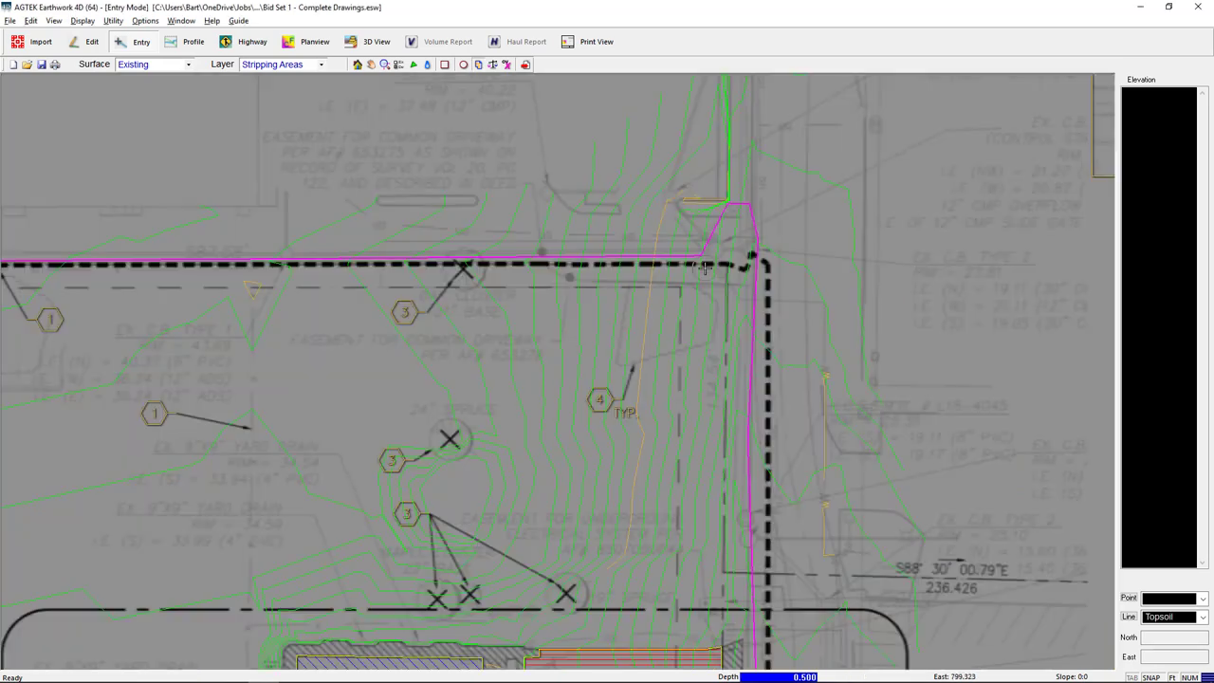
left_click(750, 232)
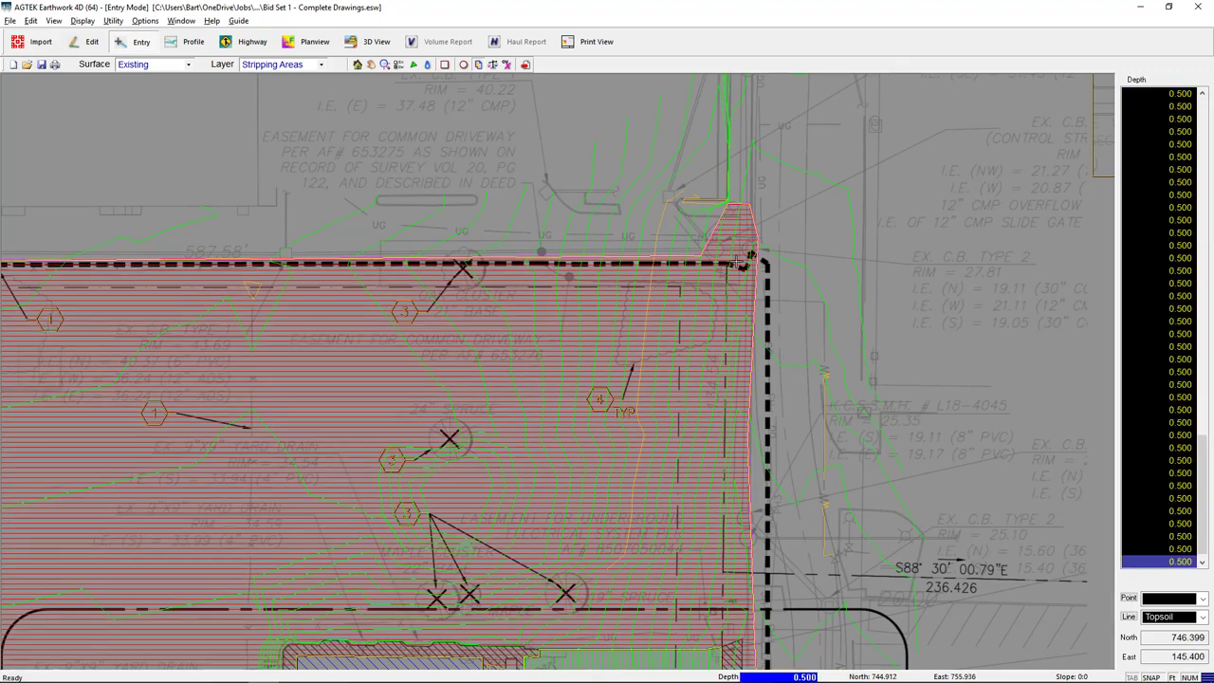
scroll(737, 263, "down", 3)
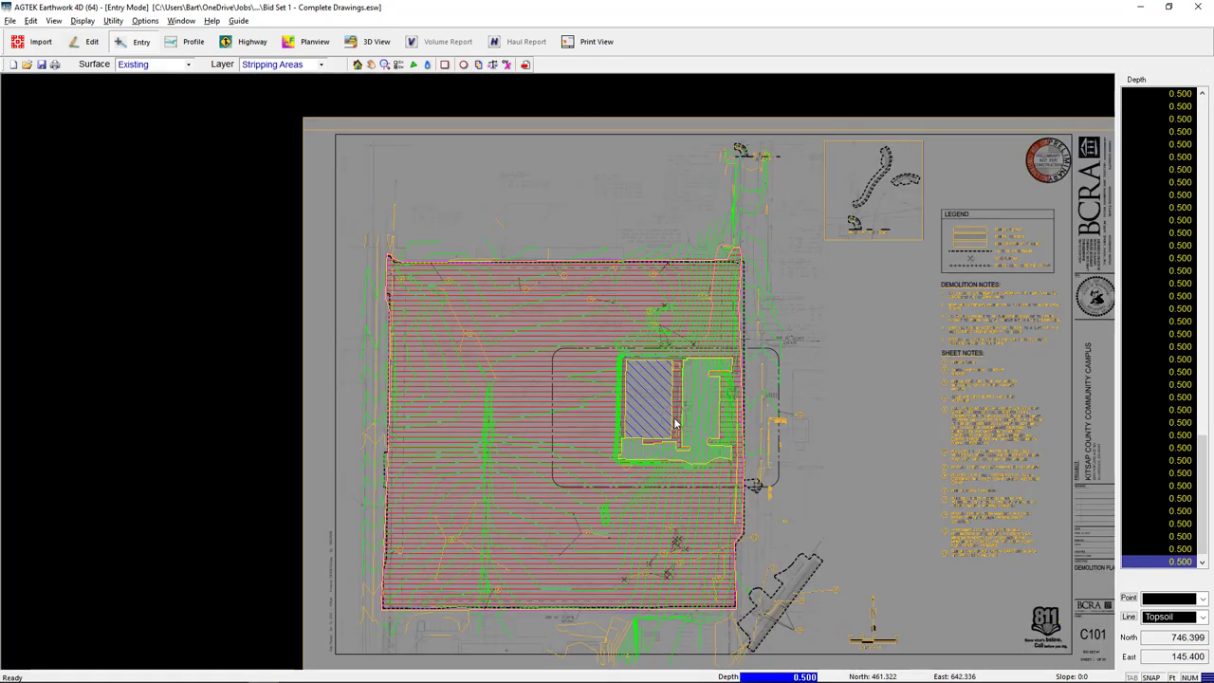
scroll(676, 423, "up", 3)
middle_click_drag(677, 423, 574, 406)
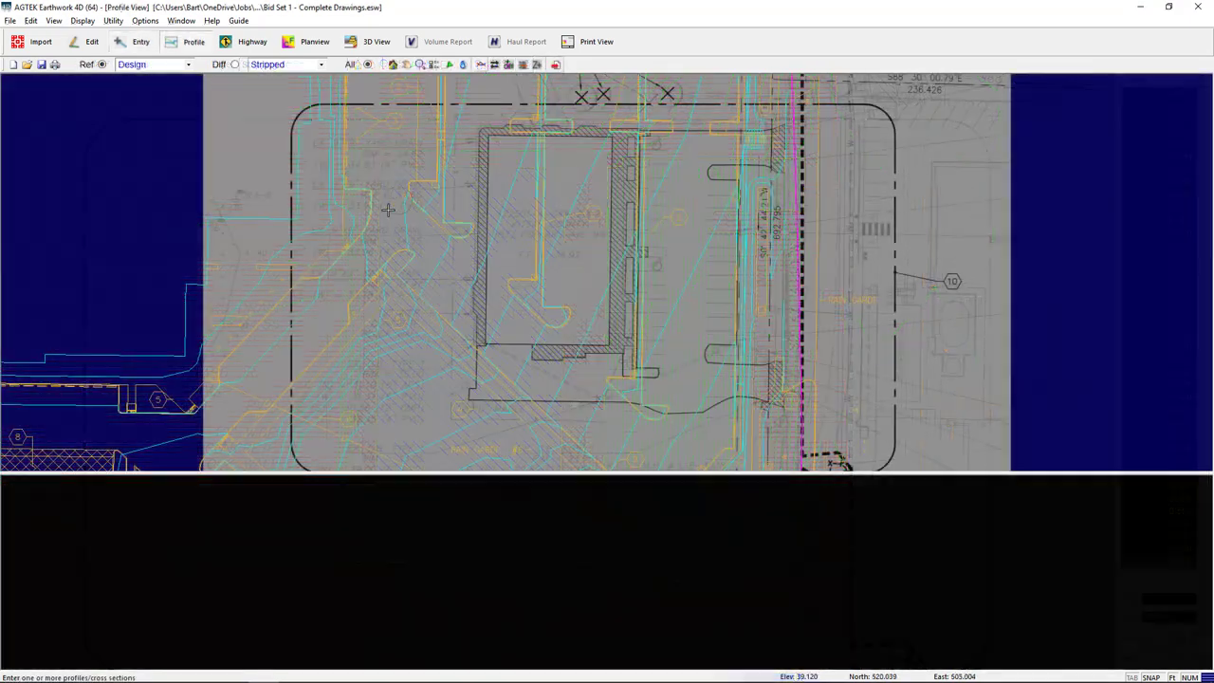
- Cut a Design-versus-Stripped profile across the building from west to east and enlarge its graph
left_click(390, 224)
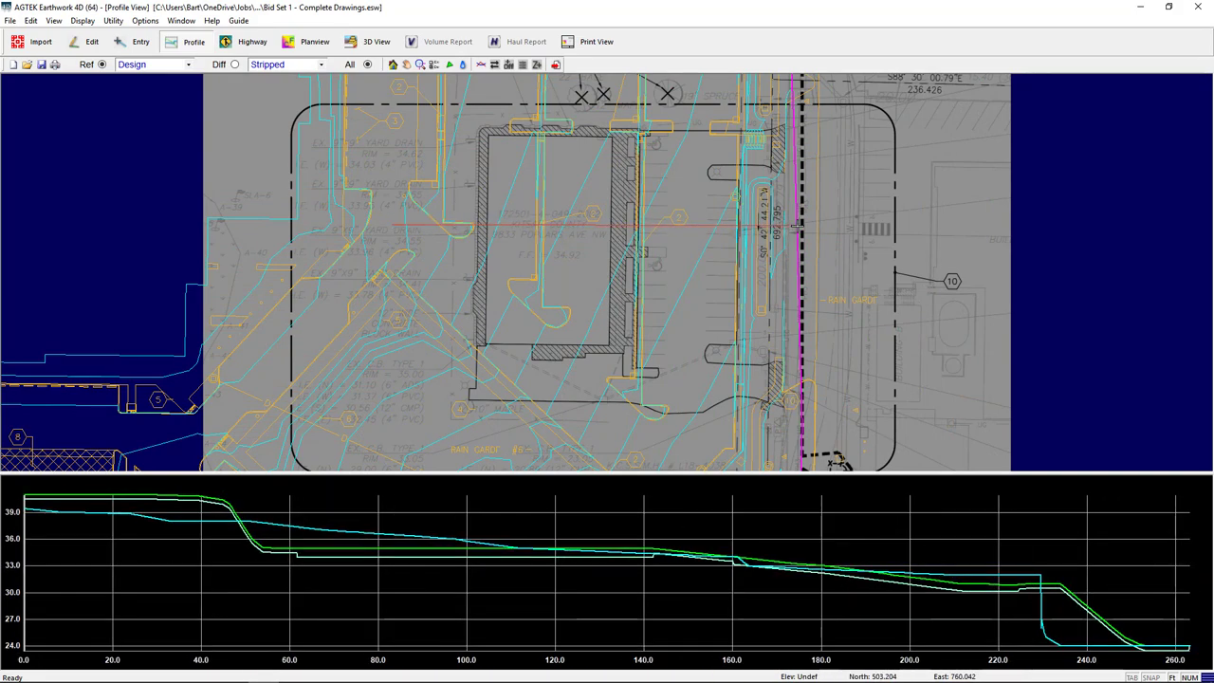
left_click(801, 225)
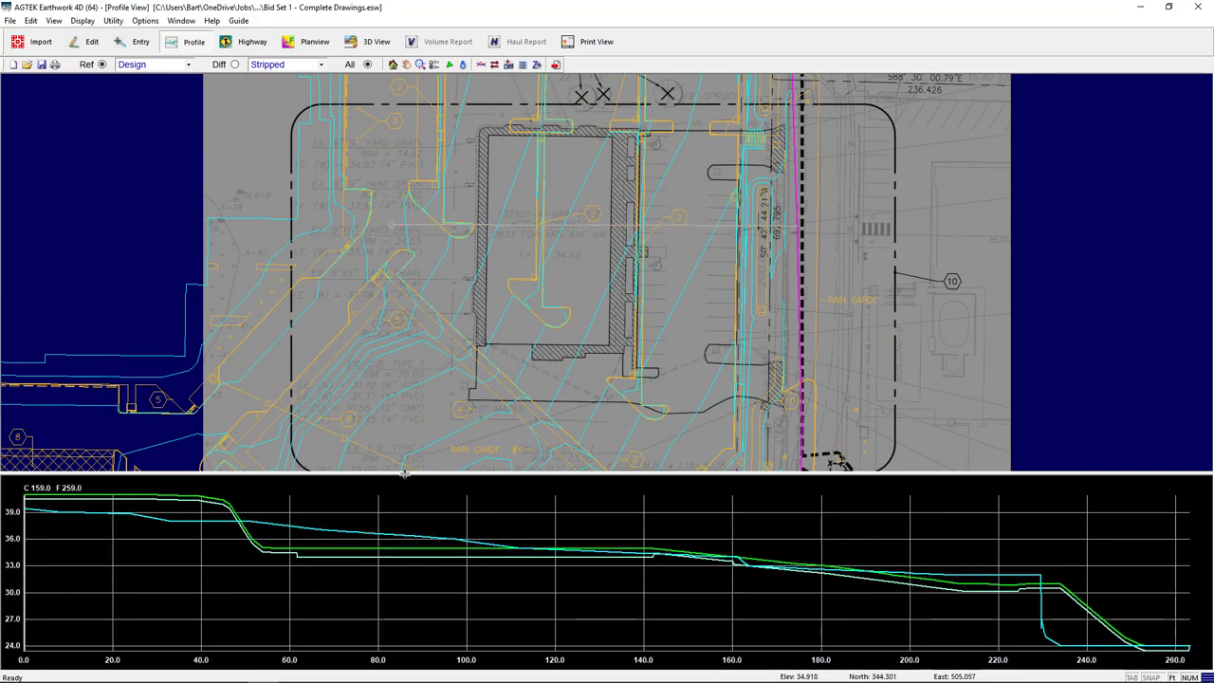
left_click_drag(404, 472, 401, 436)
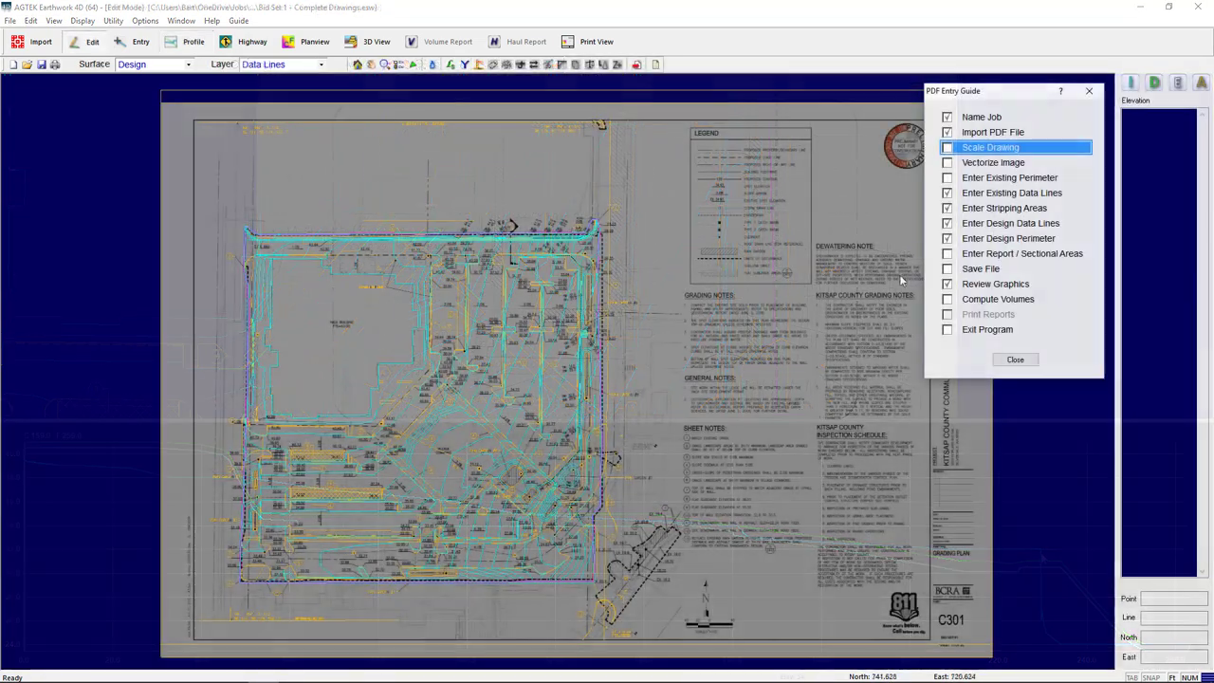
left_click(965, 253)
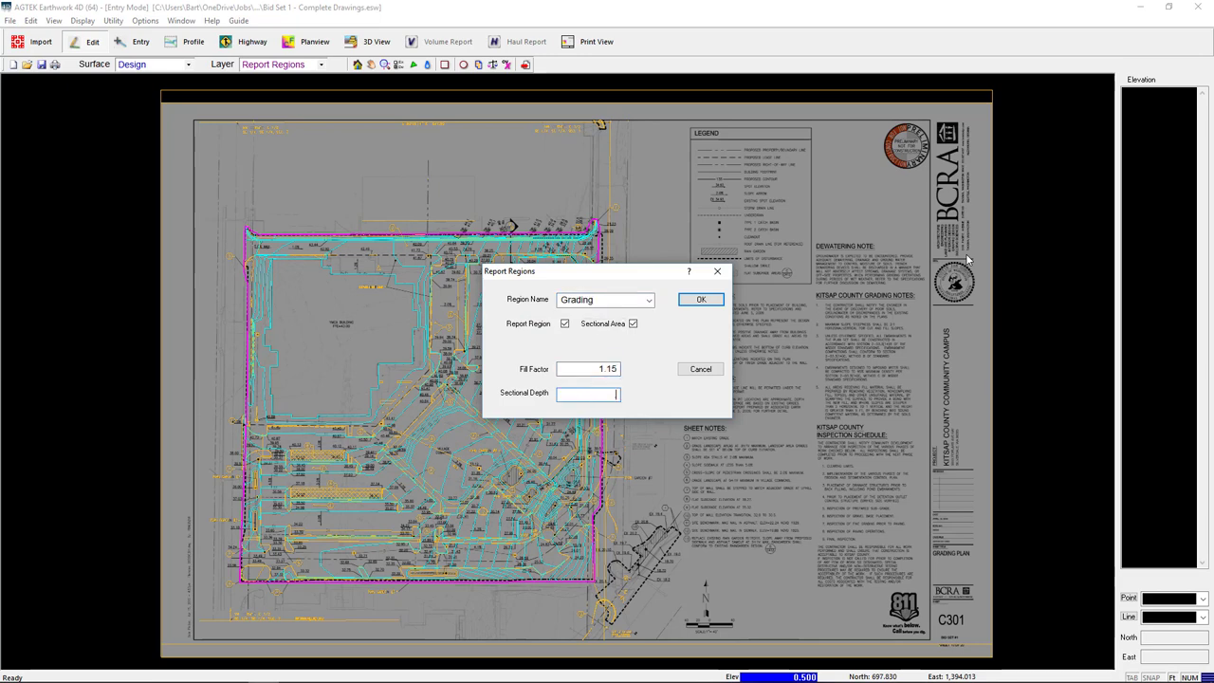
- Add a Grading report region with 1.15 fill factor on the site boundary
key("Return")
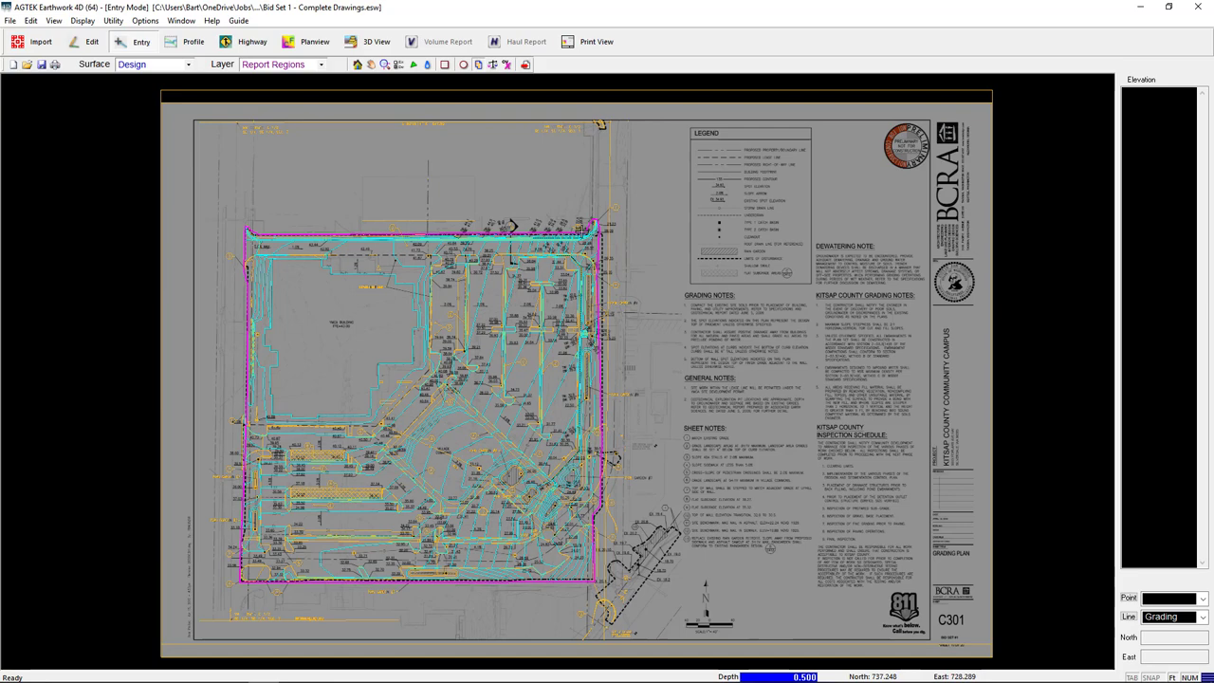
scroll(592, 234, "up", 3)
scroll(593, 234, "up", 2)
left_click(602, 235)
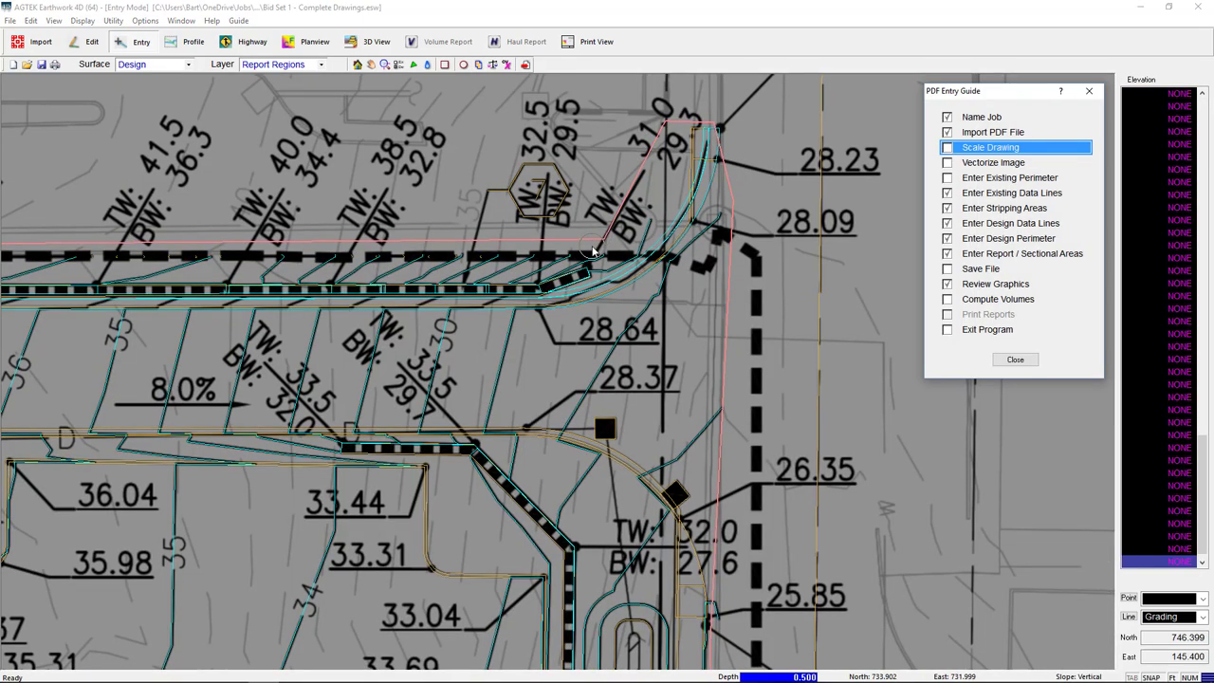
- Add a 1.0 ft deep Pad region traced along the lease limit line
double_click(943, 256)
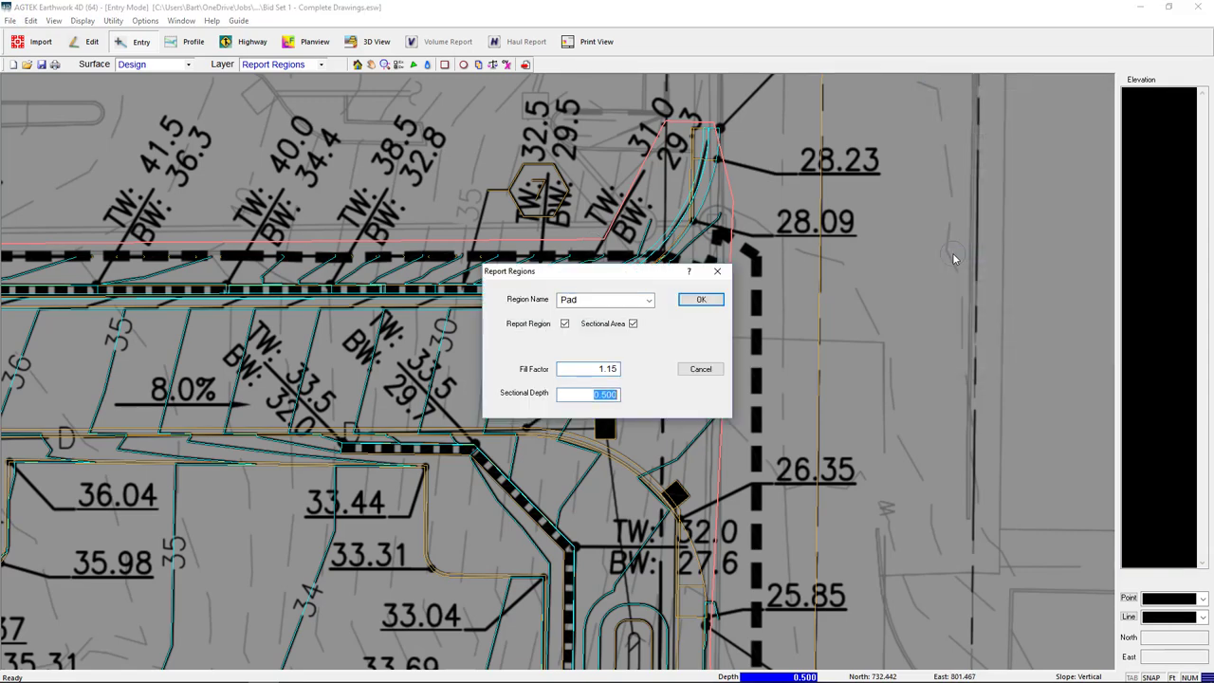
key("Return")
scroll(659, 297, "down", 3)
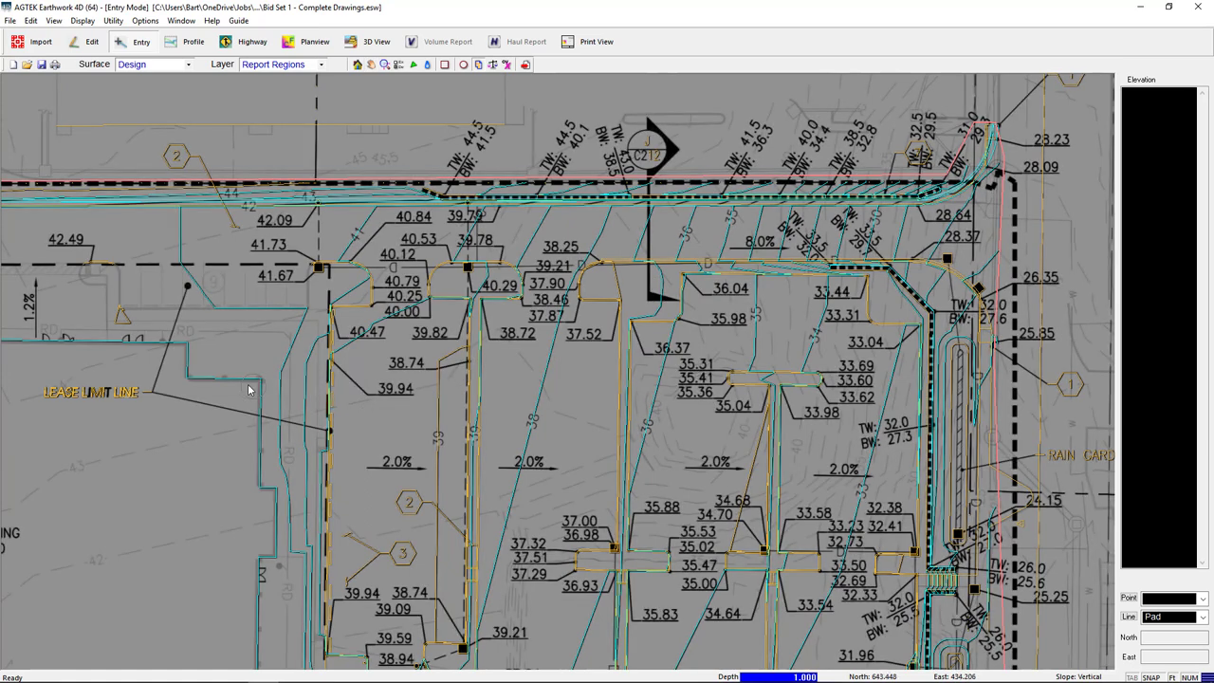
left_click(253, 392)
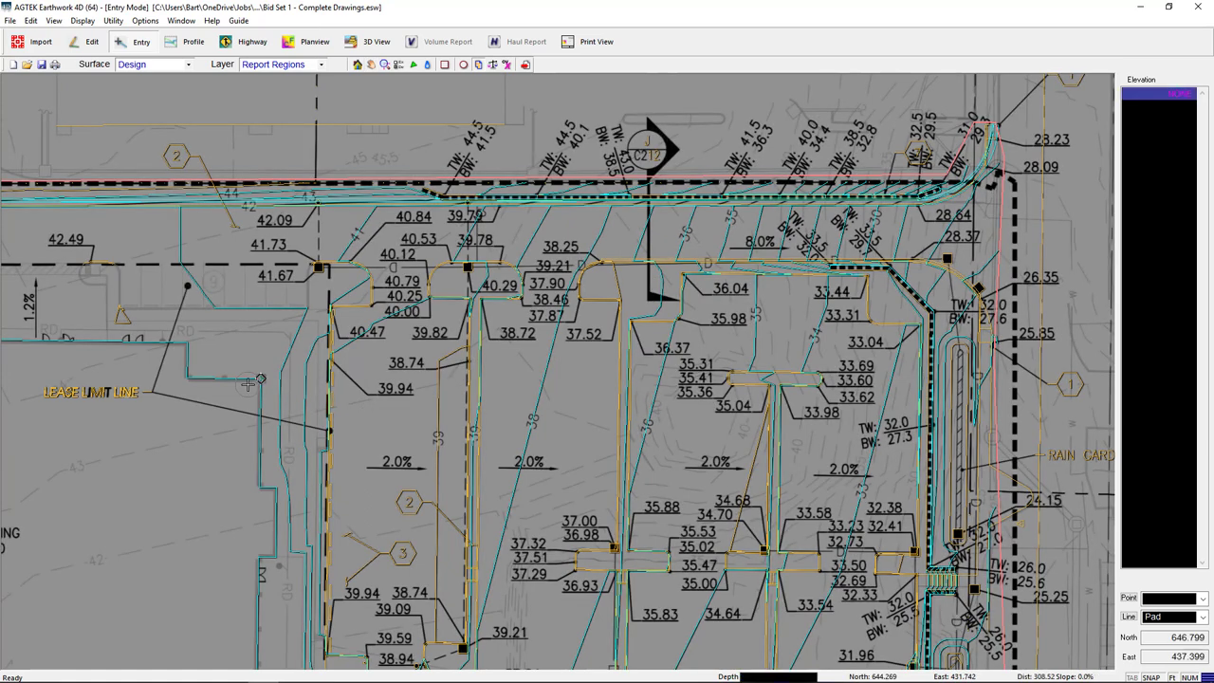
left_click(252, 391)
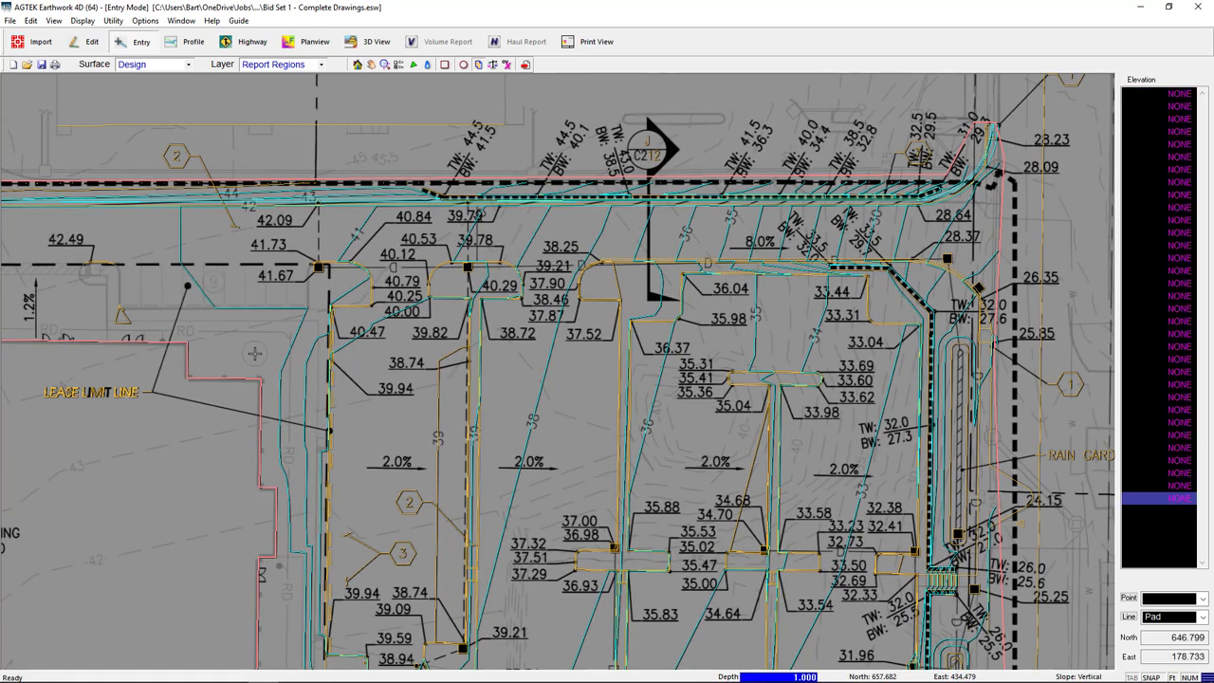
left_click(275, 67)
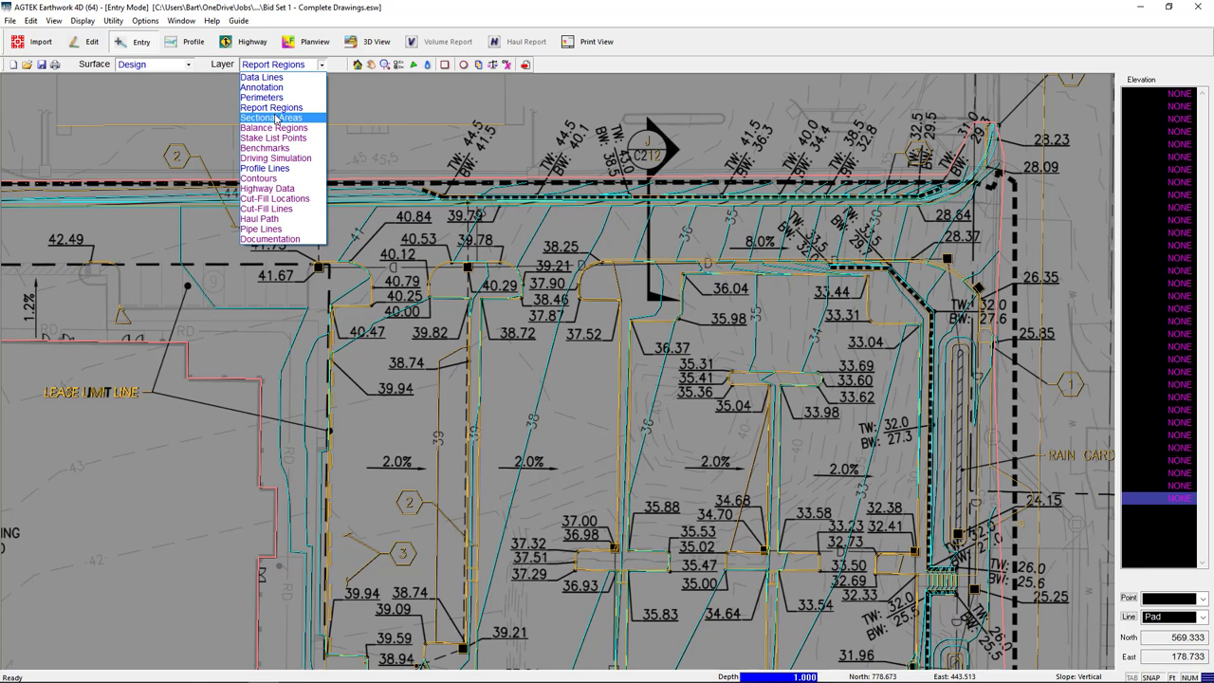
- Start a new sectional area named HD Pave on the Sectional Areas layer
left_click(273, 118)
key("l")
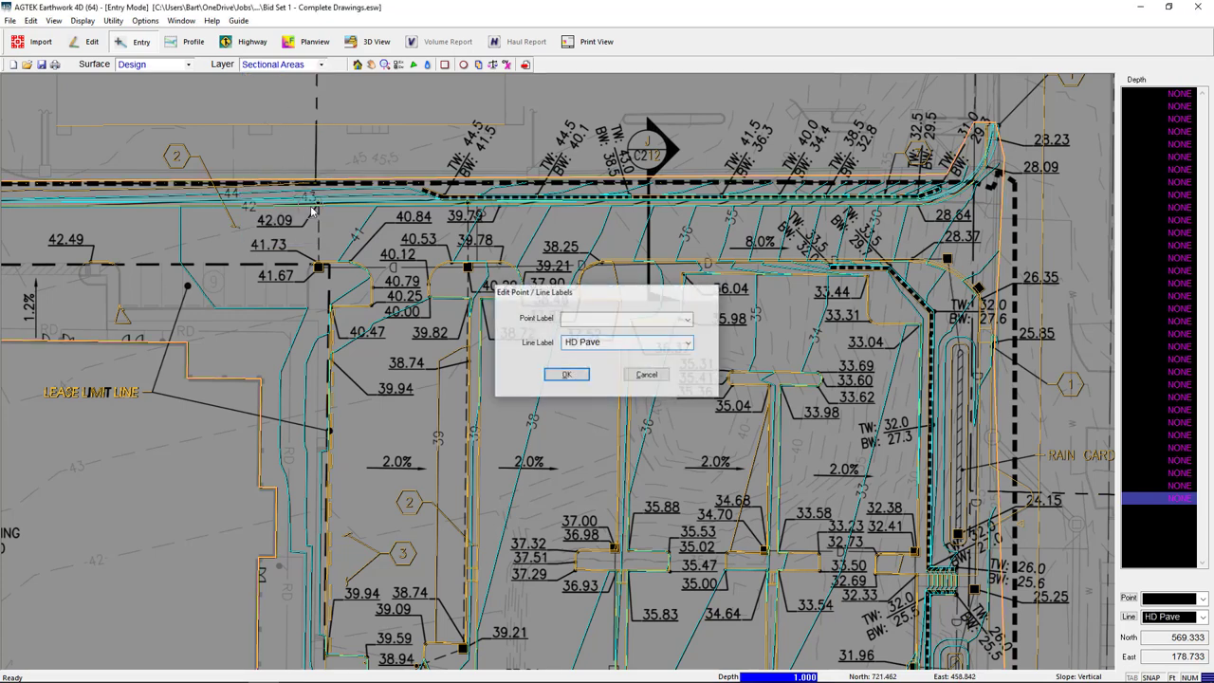
key("Return")
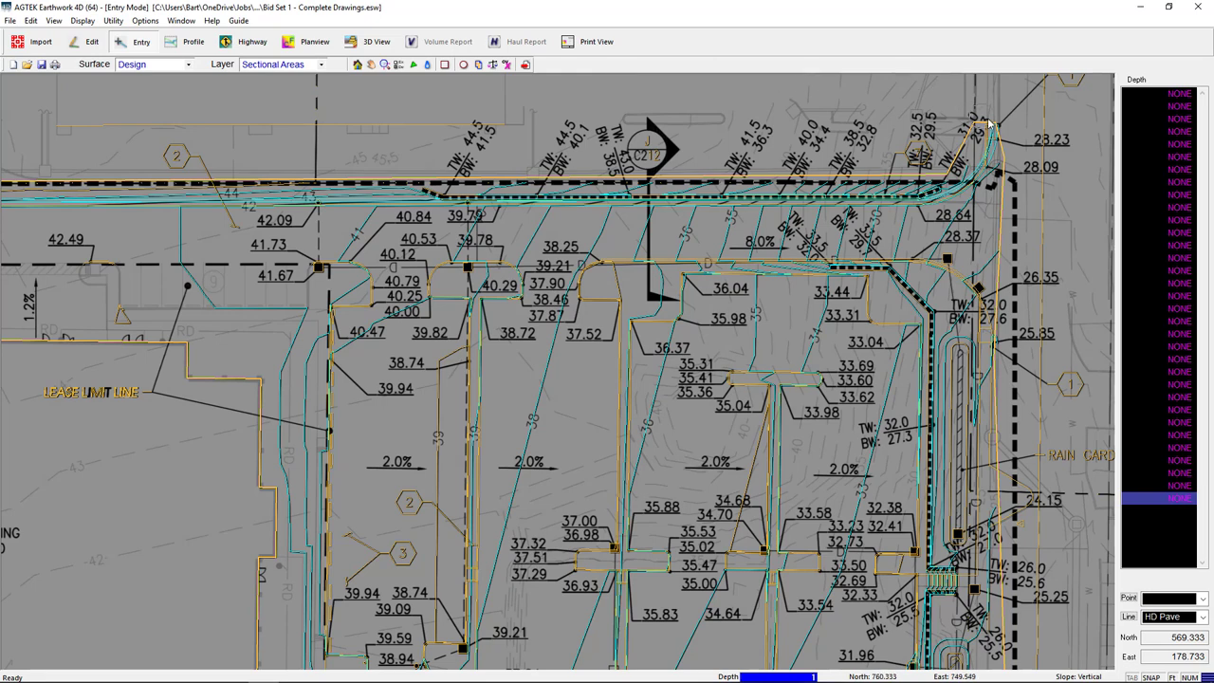
scroll(989, 124, "up", 3)
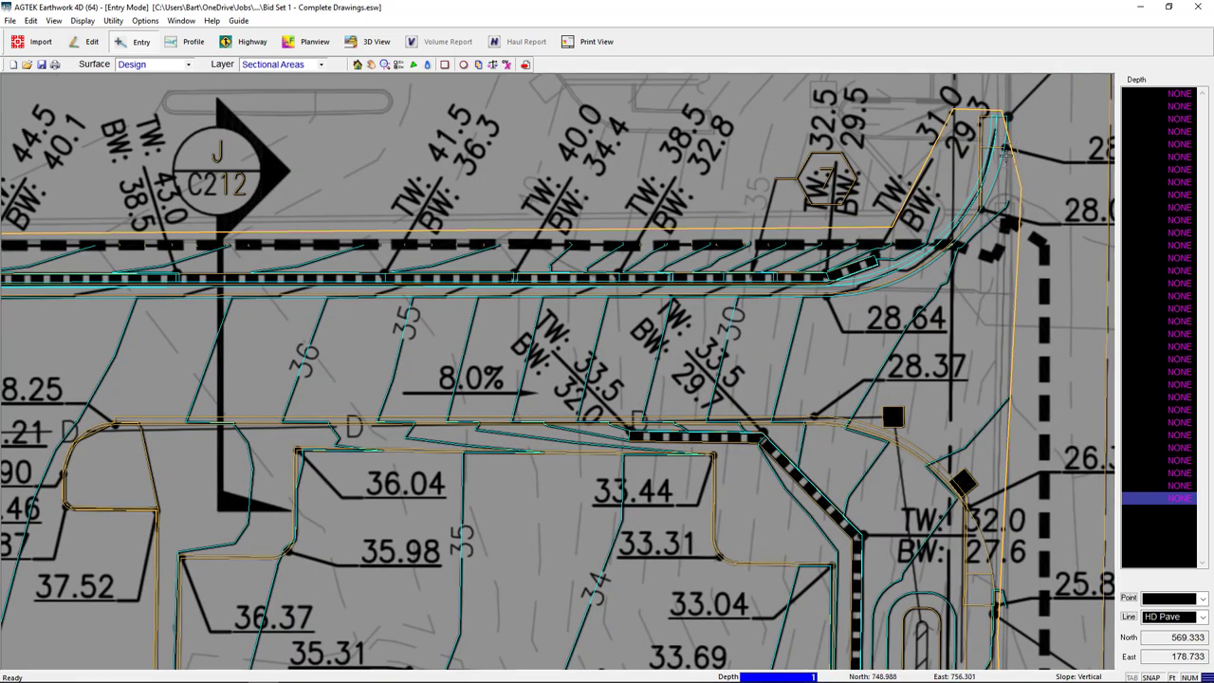
- Trace the 1.000-depth sectional-area line from the pad corner along its left edge
left_click(1004, 148)
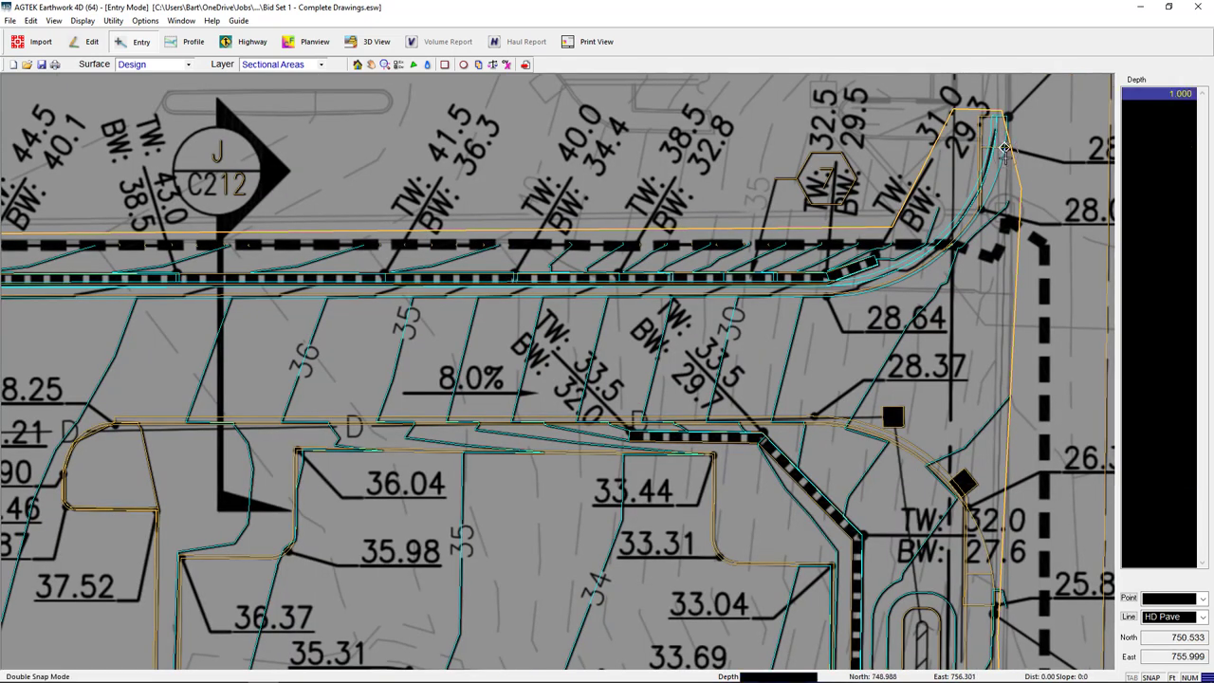
scroll(1005, 148, "down", 3)
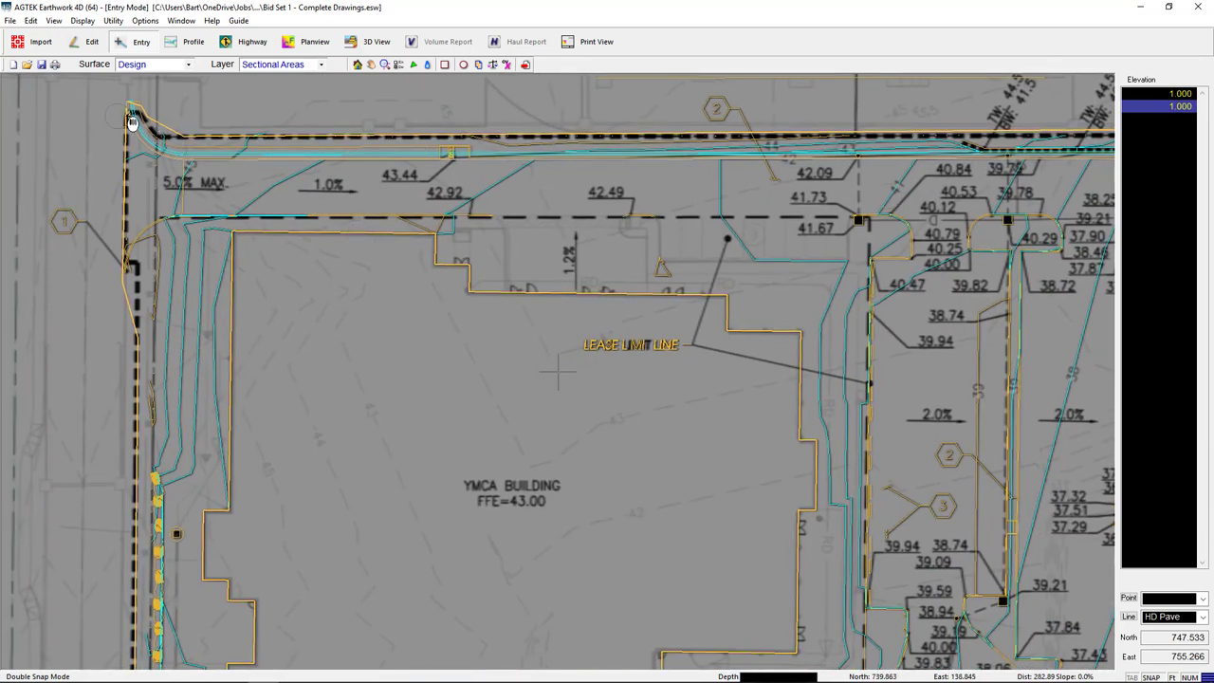
left_click(121, 219)
scroll(119, 266, "up", 5)
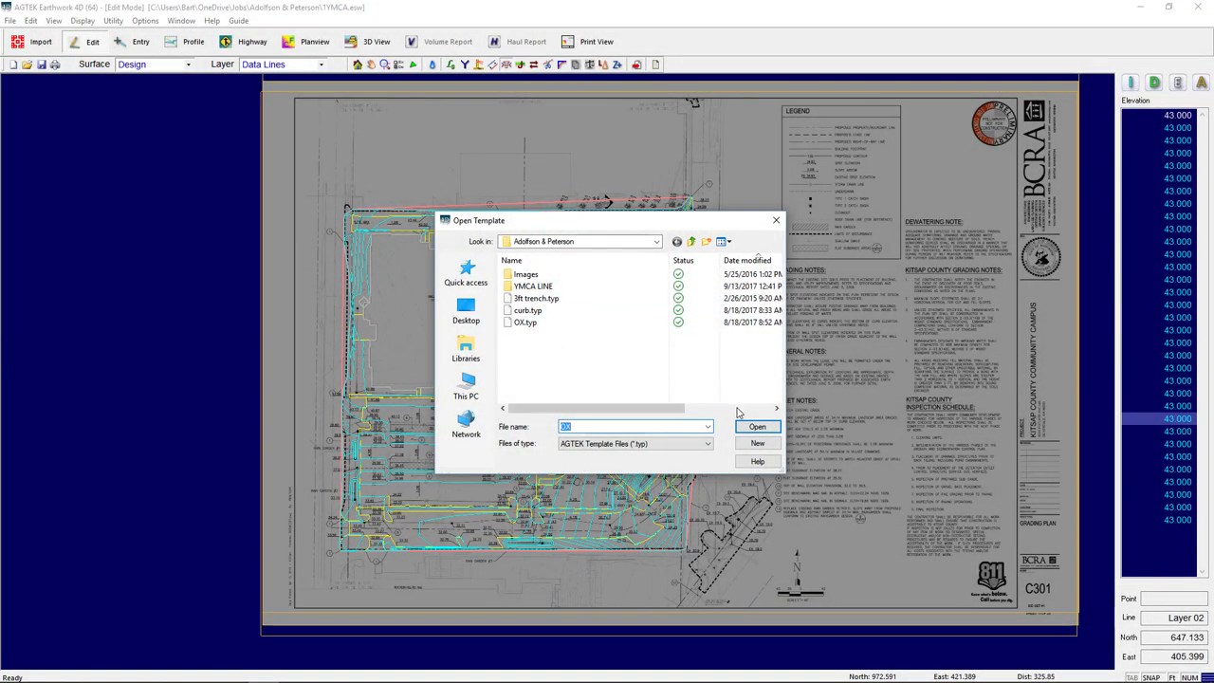
- Open OX.typ, give it a -9 vertical offset, and apply it to the subgrade
left_click(752, 426)
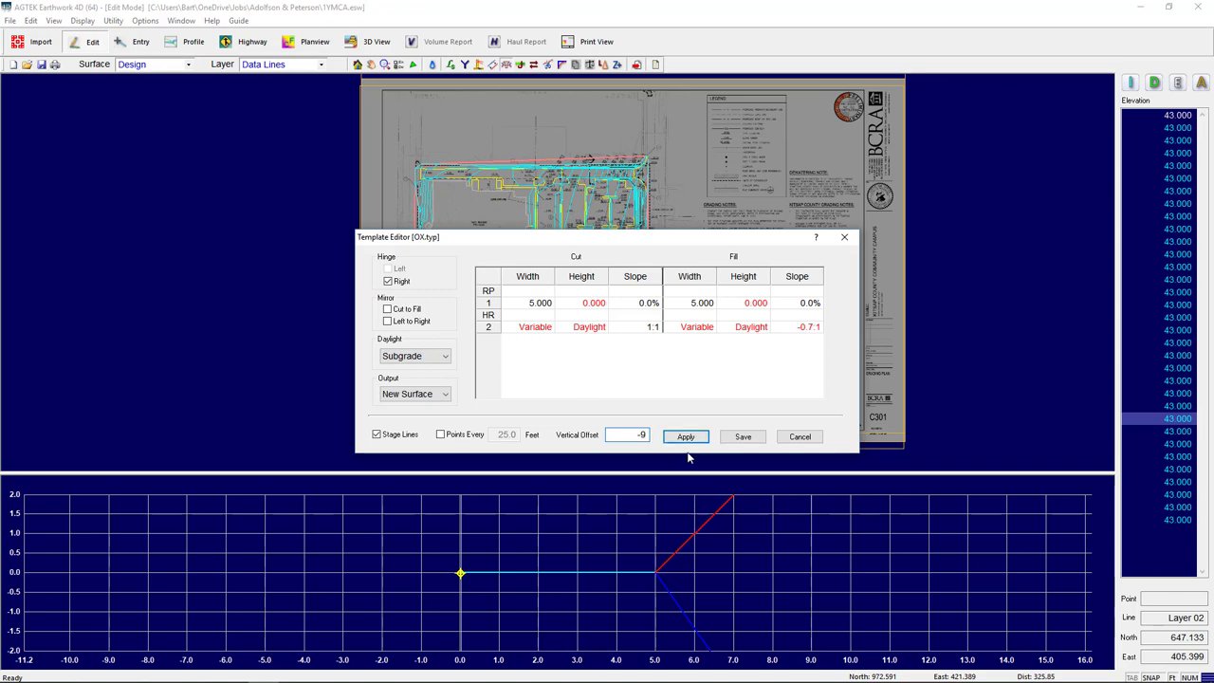
left_click(685, 439)
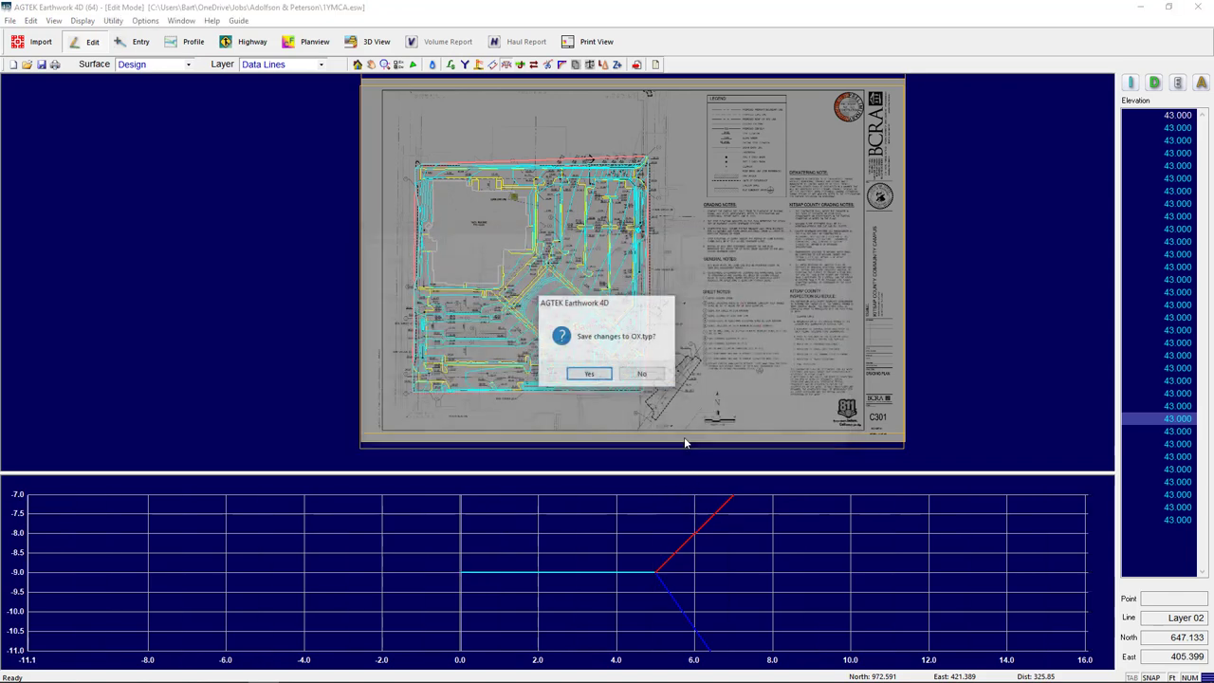
left_click(642, 374)
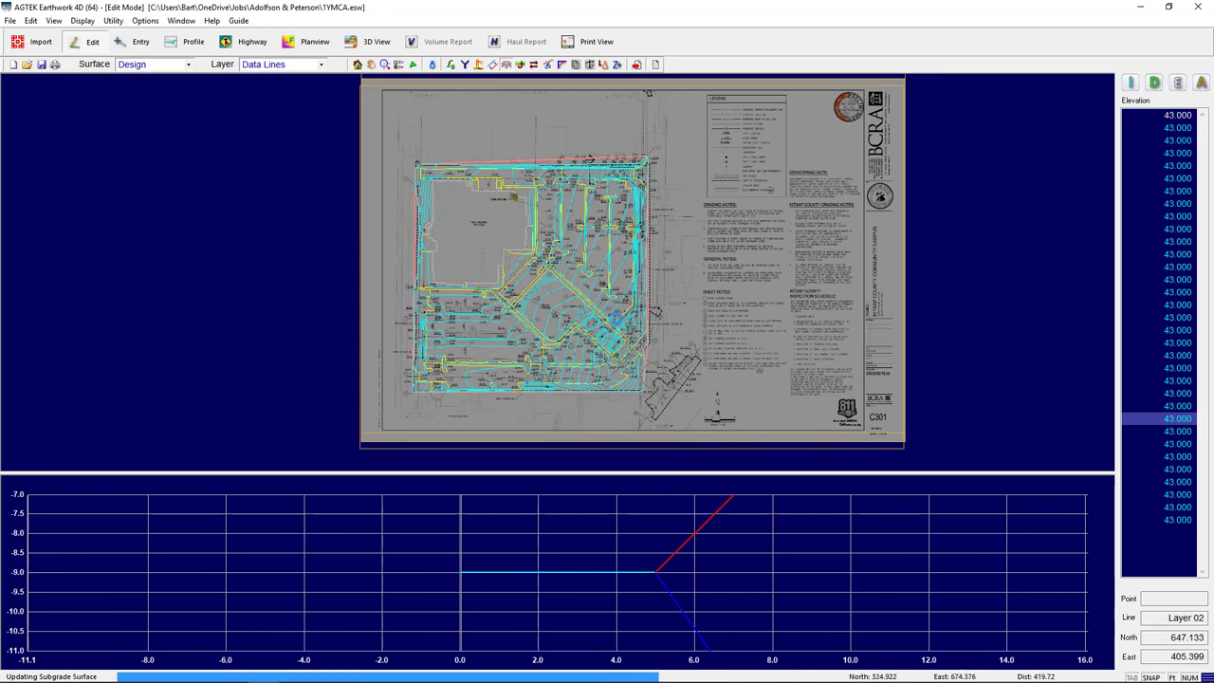
- Centre the YMCA building and create a new surface named OX for the template output
scroll(439, 238, "up", 1)
scroll(439, 241, "up", 4)
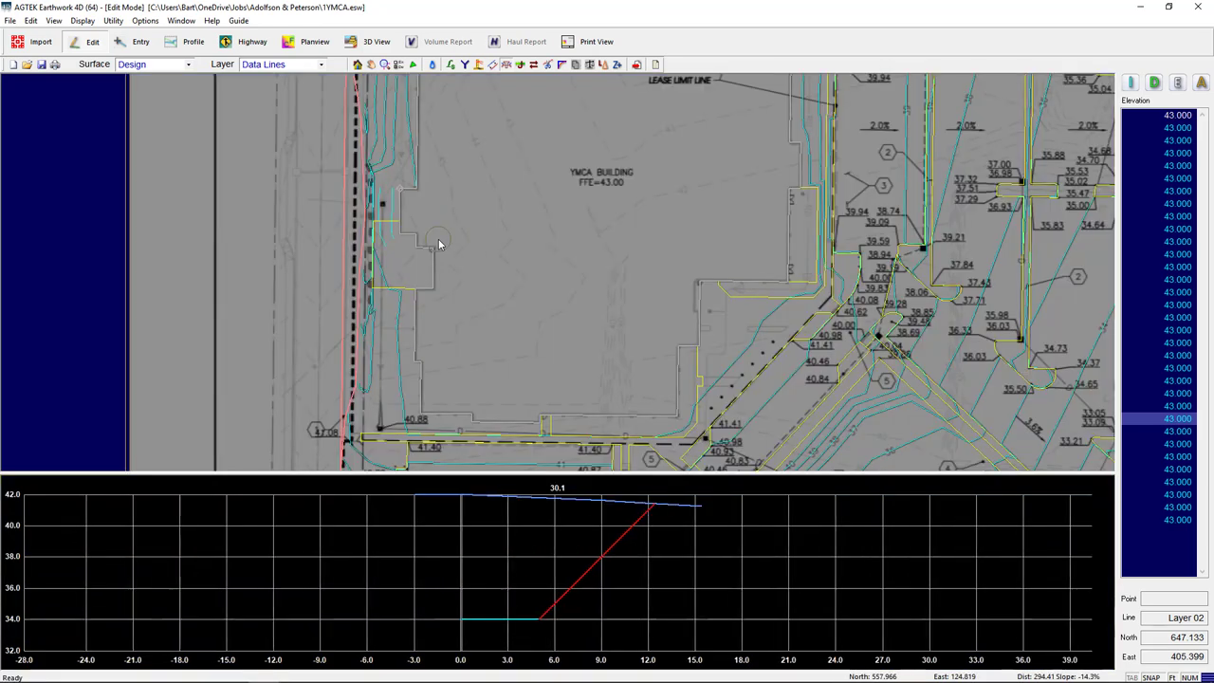
middle_click_drag(499, 334, 432, 295)
type("OX")
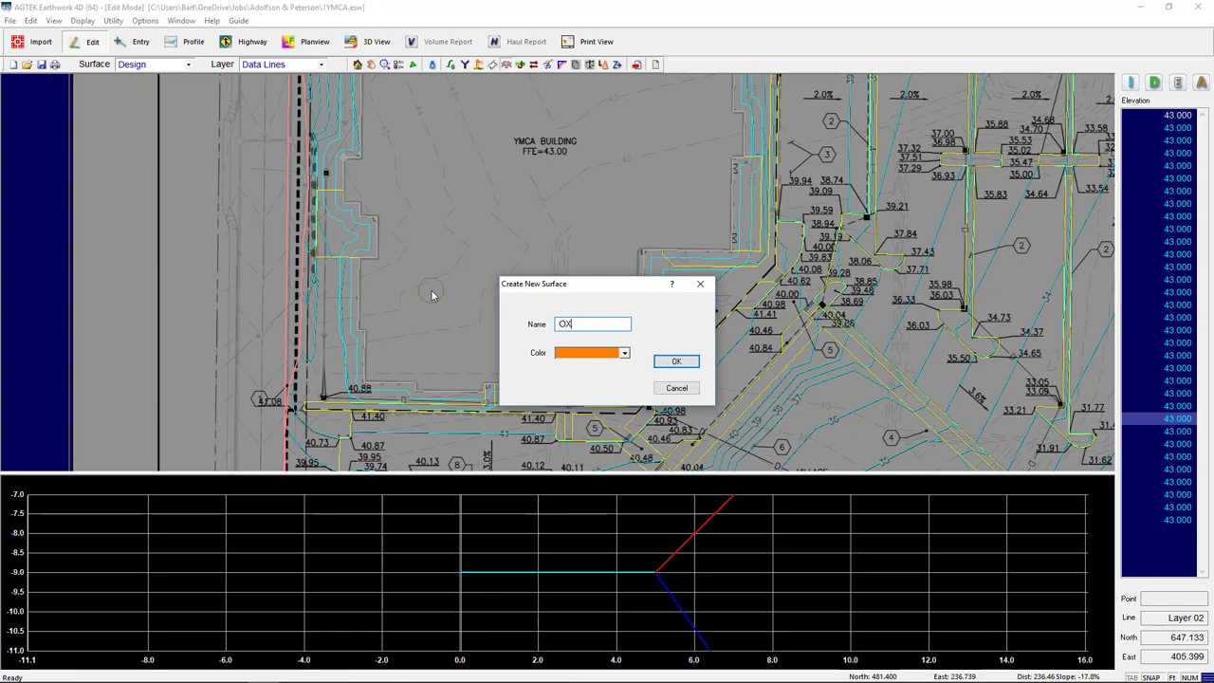
key("Return")
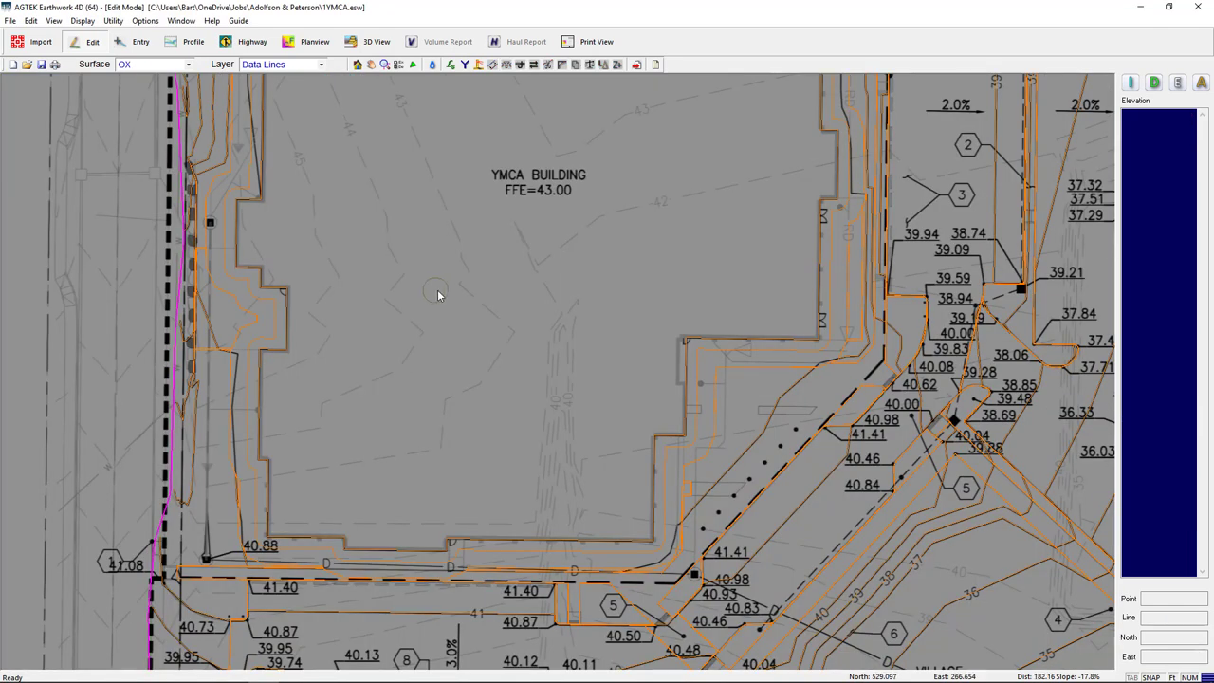
scroll(437, 295, "down", 5)
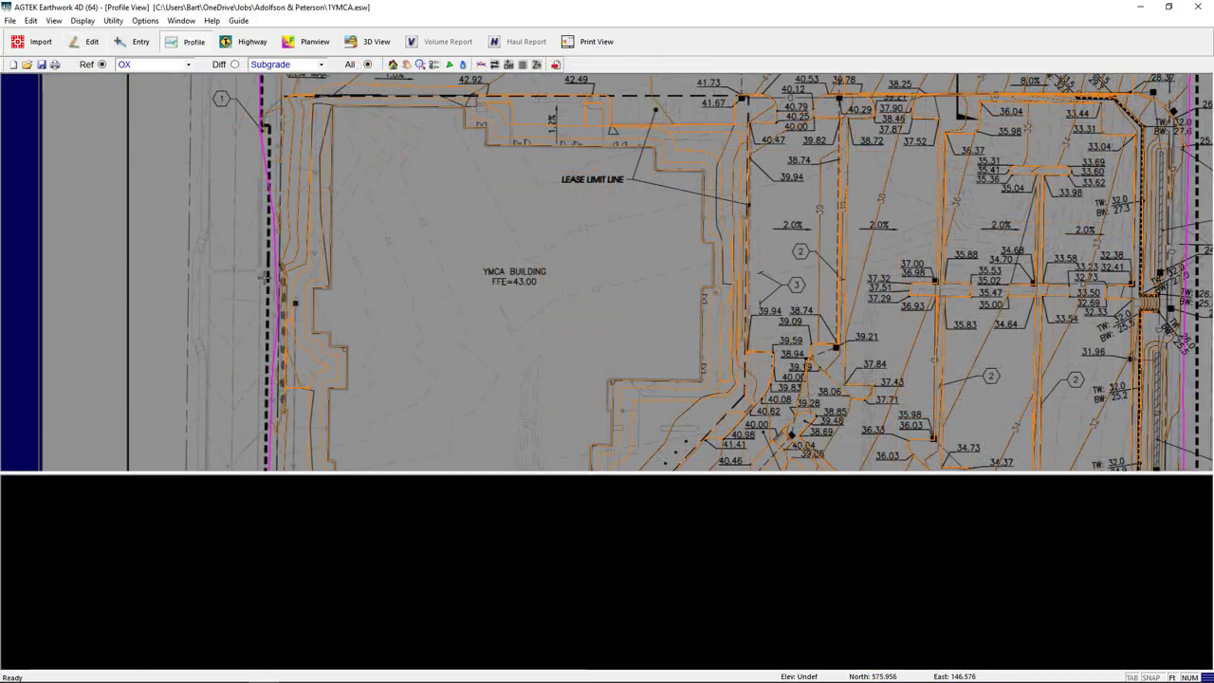
- Profile across the pad, inspect the OX pit in 3D, and compute volumes (19,787 cy cut)
left_click_drag(264, 277, 756, 270)
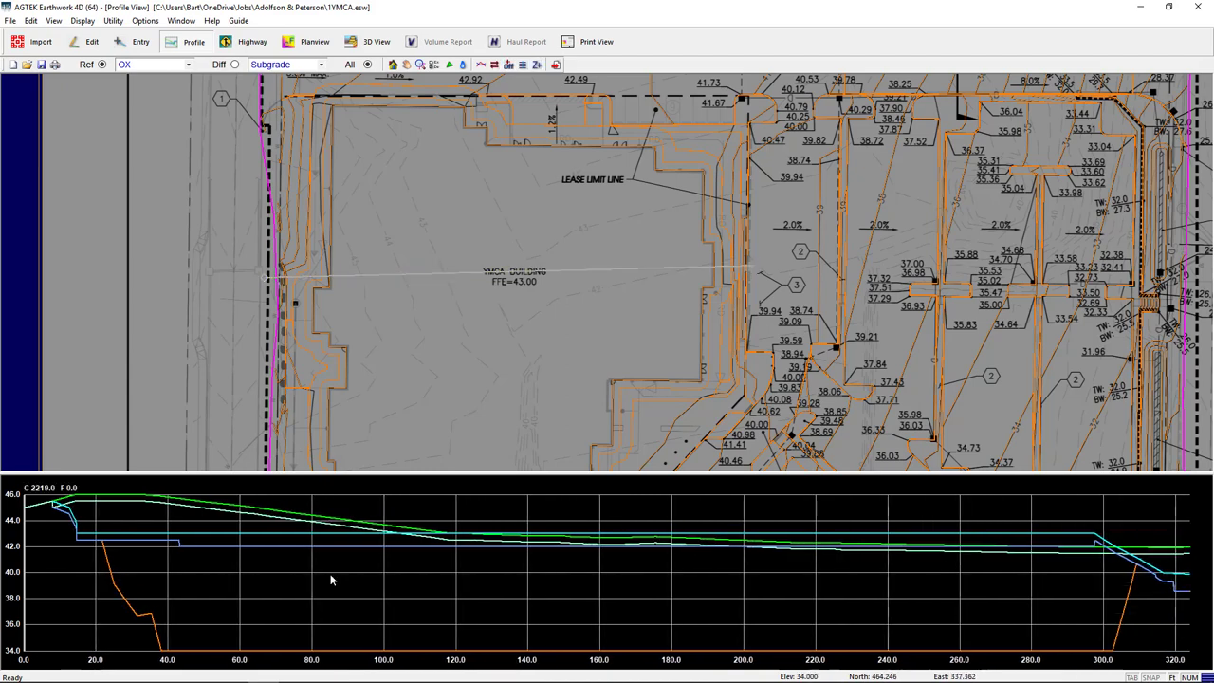
left_click(365, 44)
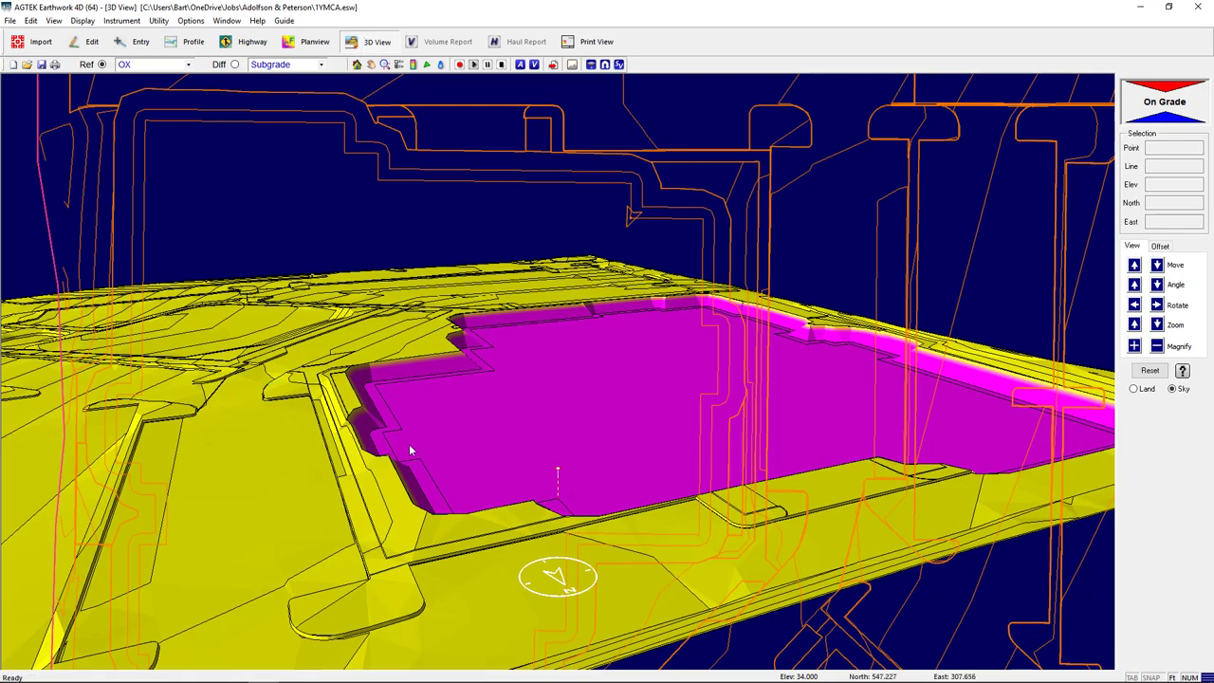
key("Up")
key("Up")
key("Up")
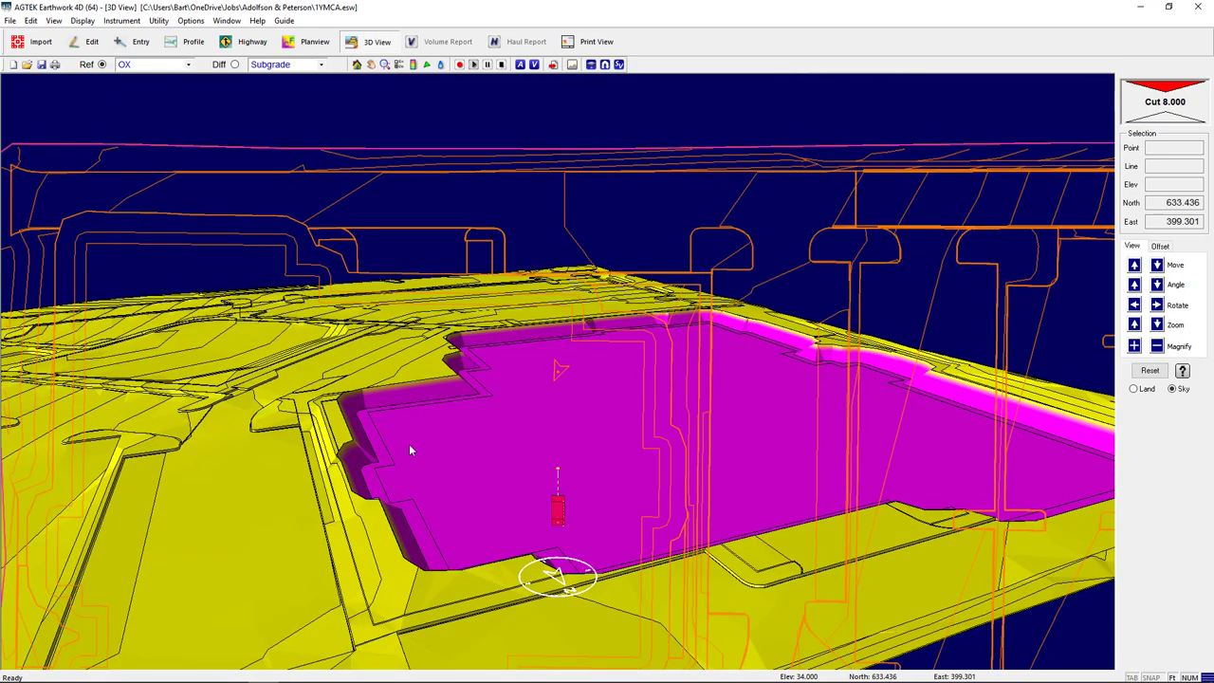
key("Right")
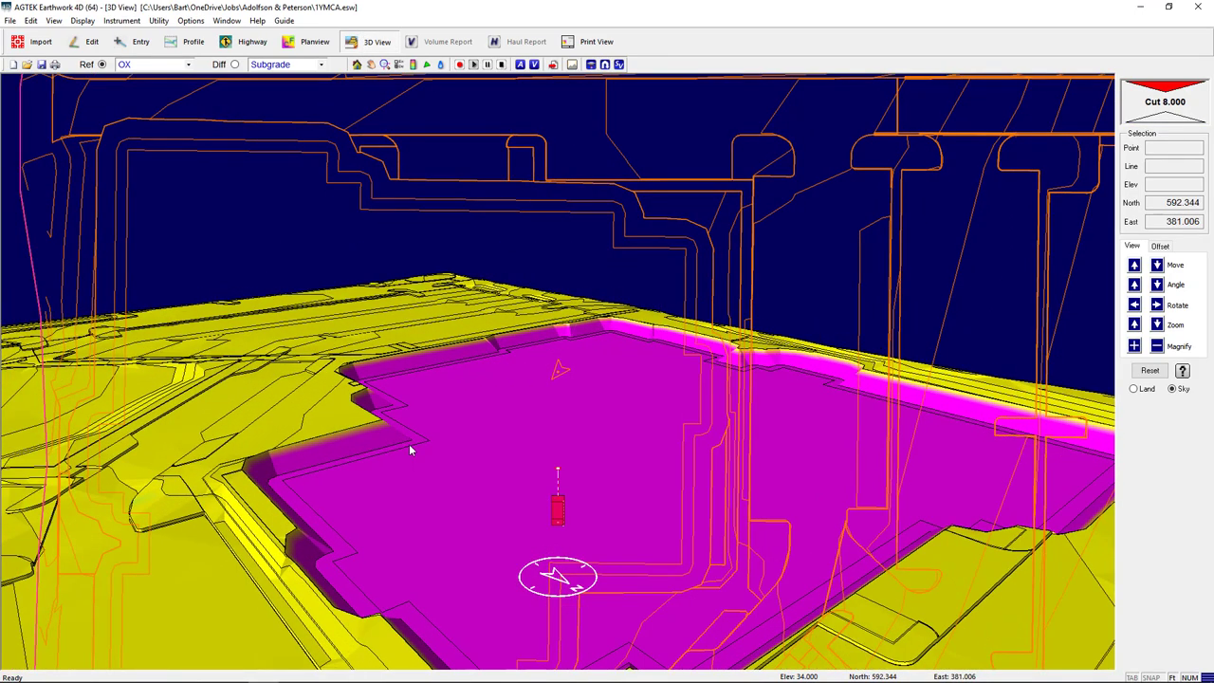
key("Right")
key("Right")
key("Right")
key("Right")
key("Right")
key("Right")
key("Right")
key("Right")
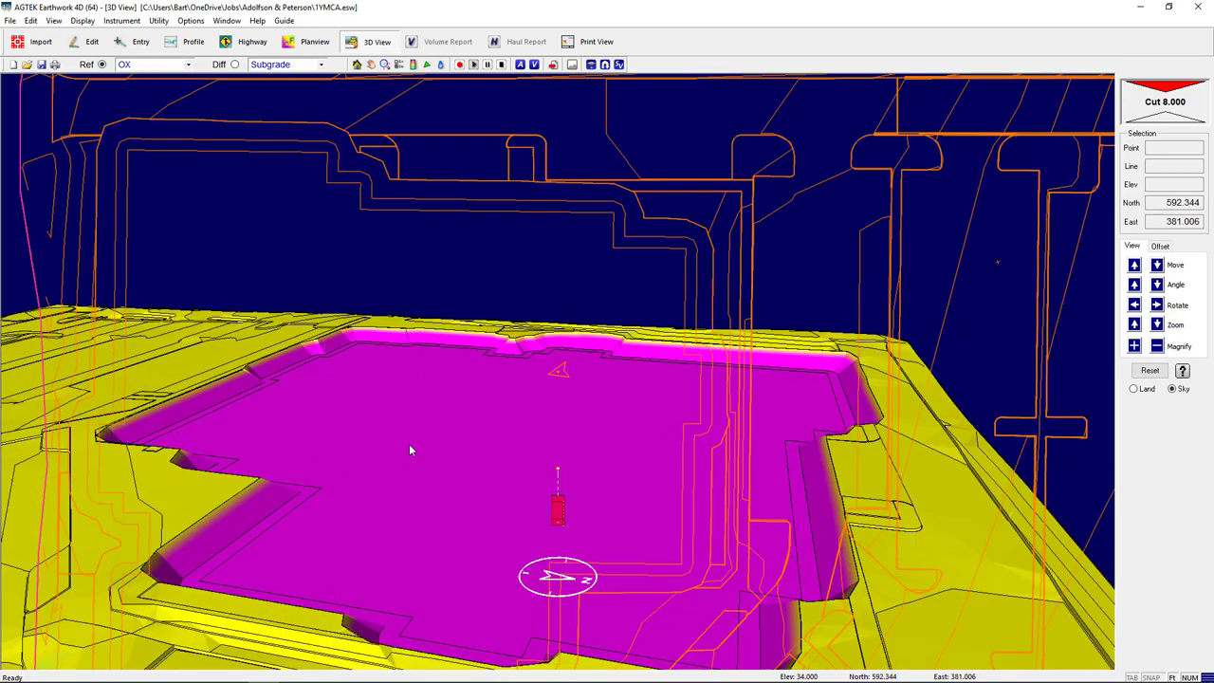
key("Right")
key("Right")
key("Right")
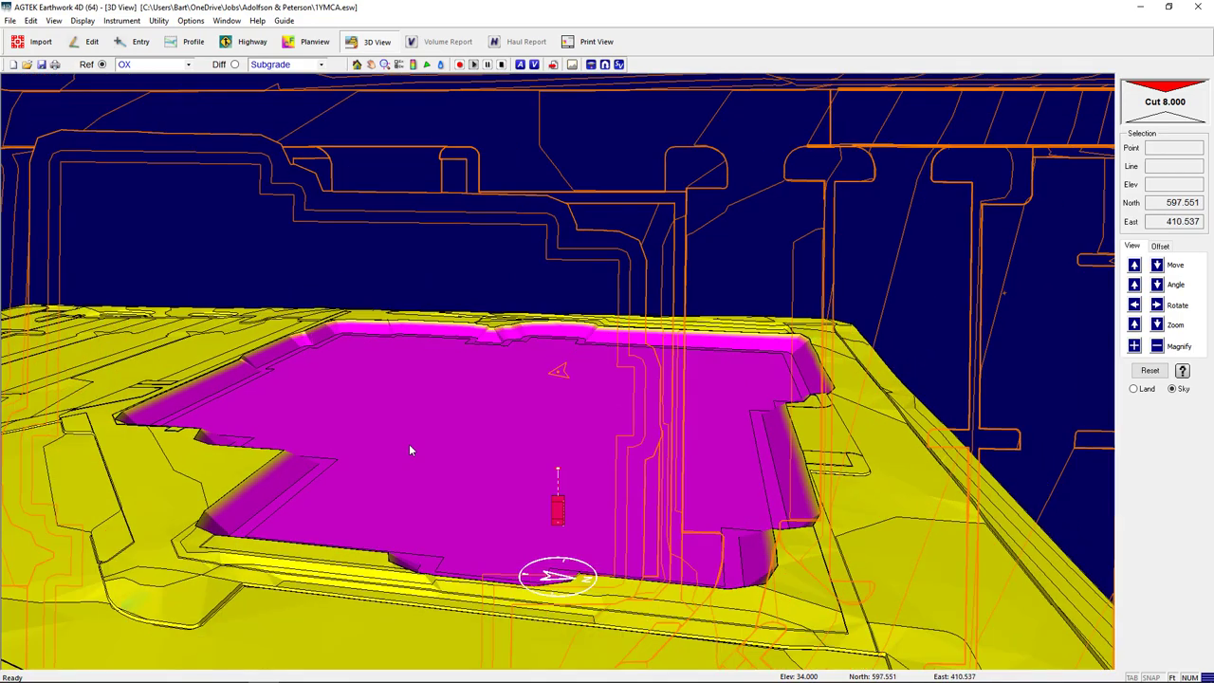
left_click(533, 64)
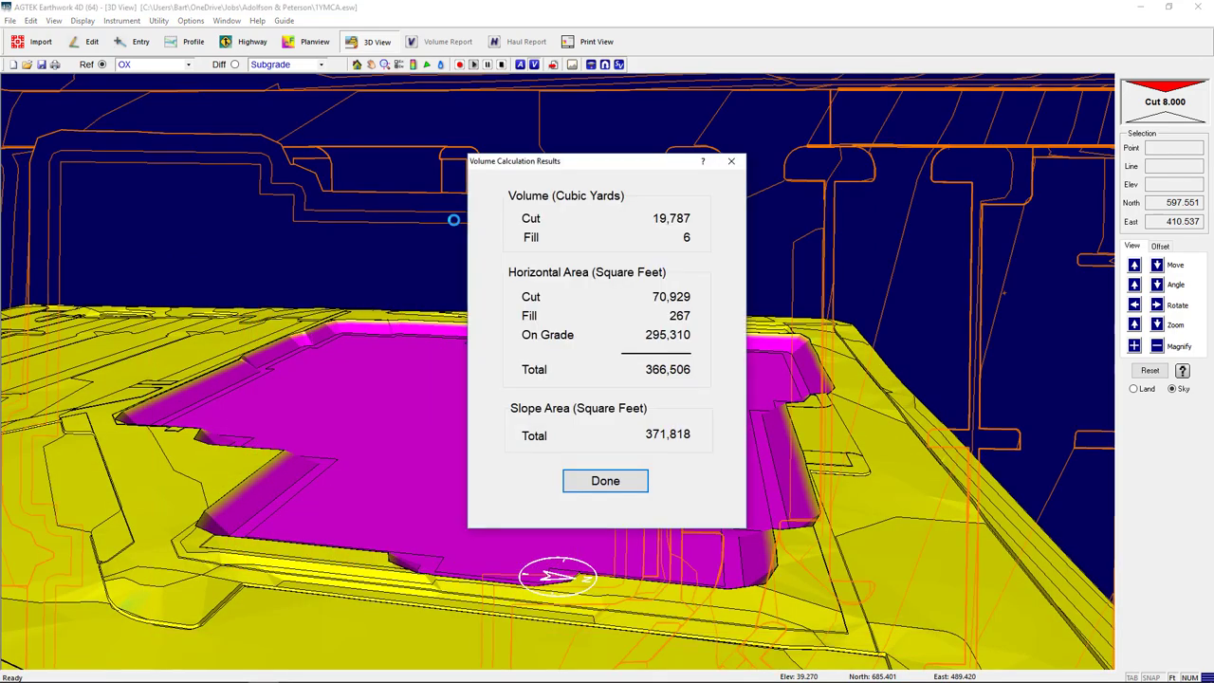
- Dismiss the volume results reporting 19,787 cubic yards of cut and 6 of fill
left_click(598, 480)
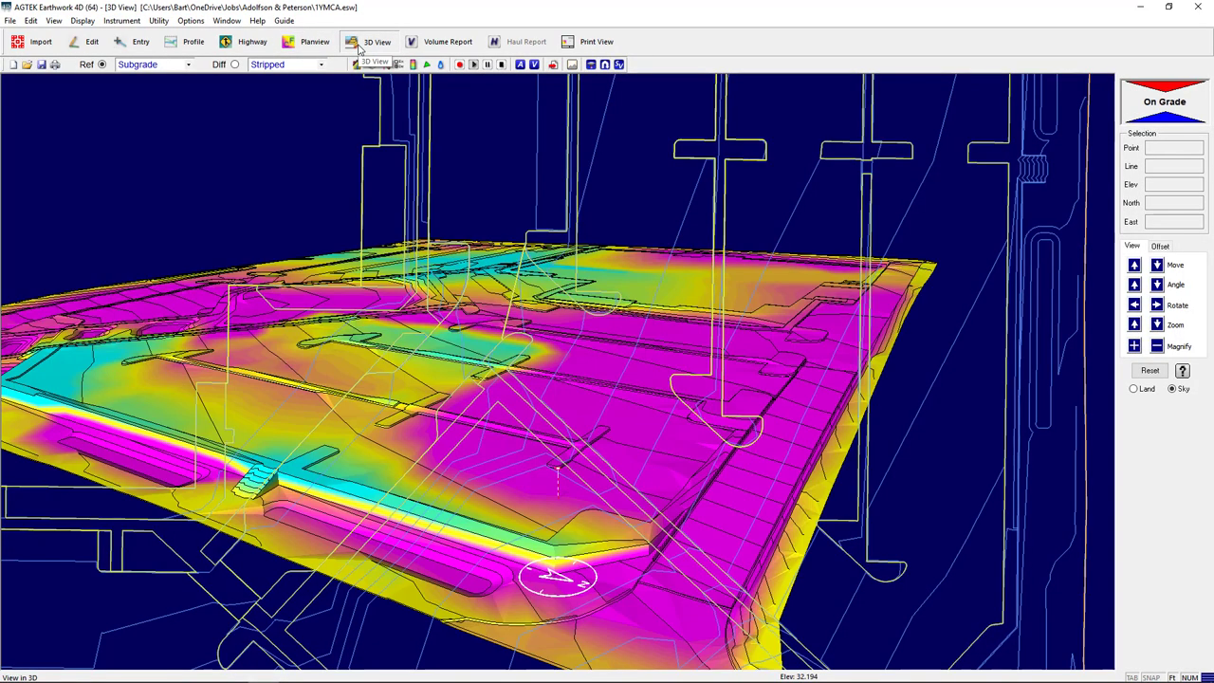
- Fly the 3D camera forward and around the marker toward the site
key("Up")
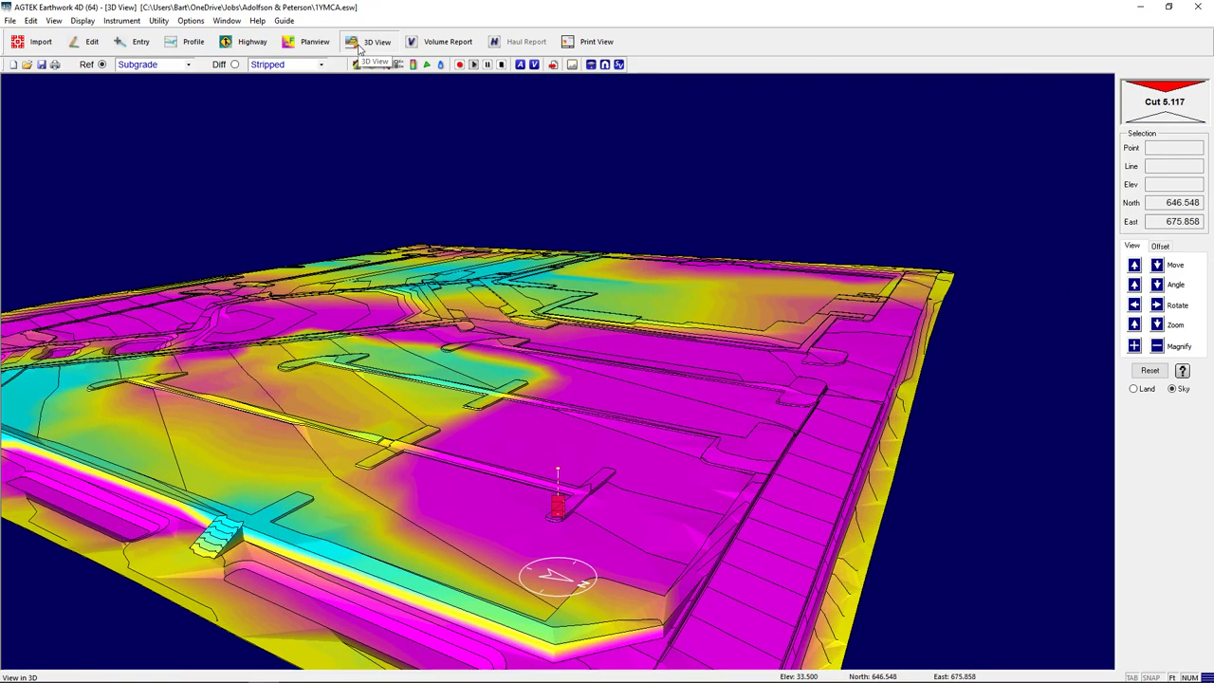
key("Right")
key("Right")
key("Right")
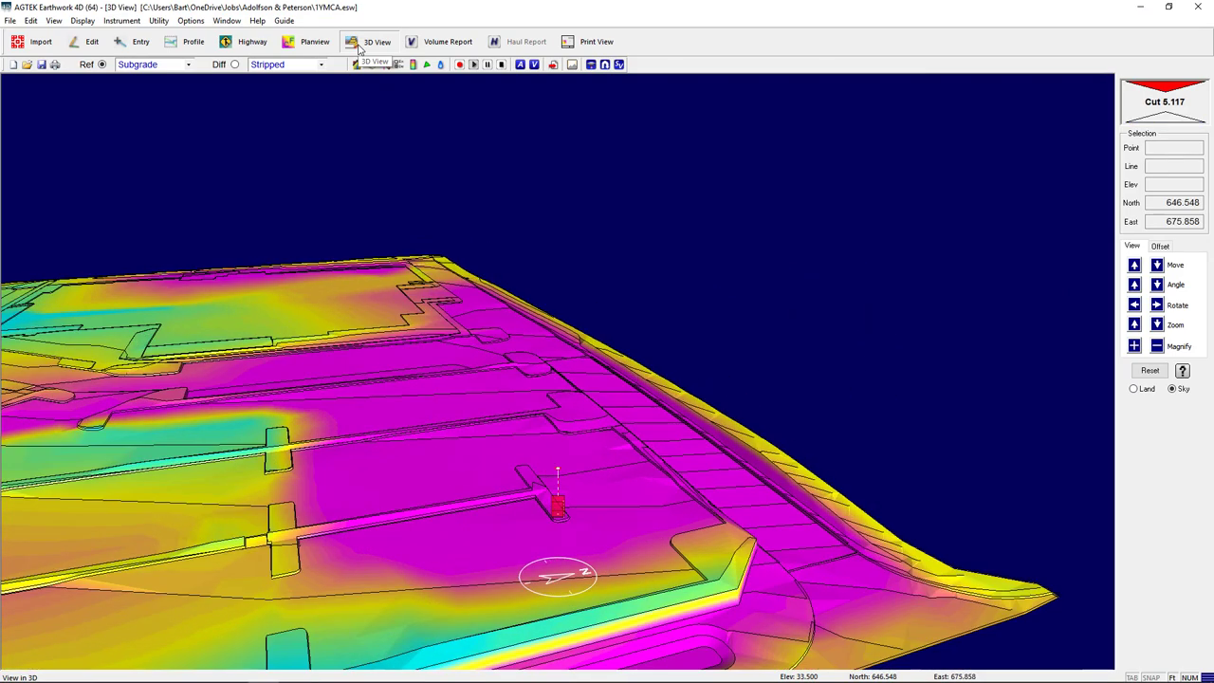
key("Right")
key("Right")
key("Right")
key("Right")
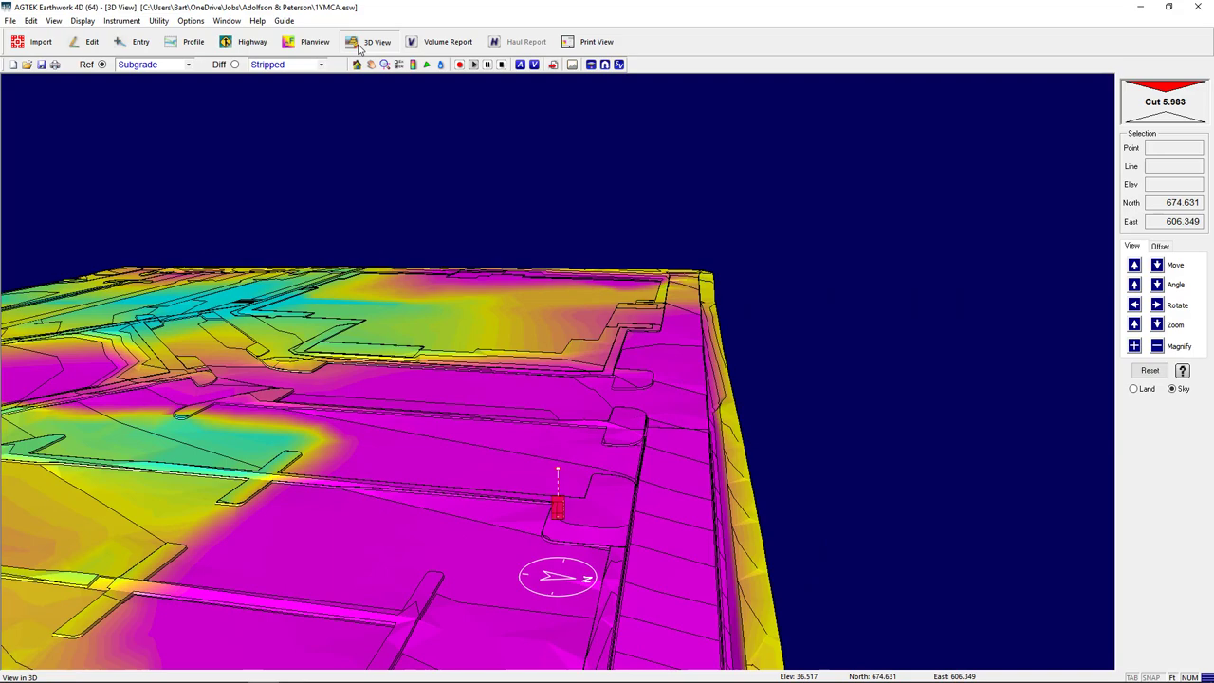
key("Right")
key("Right")
key("Right")
key("Right")
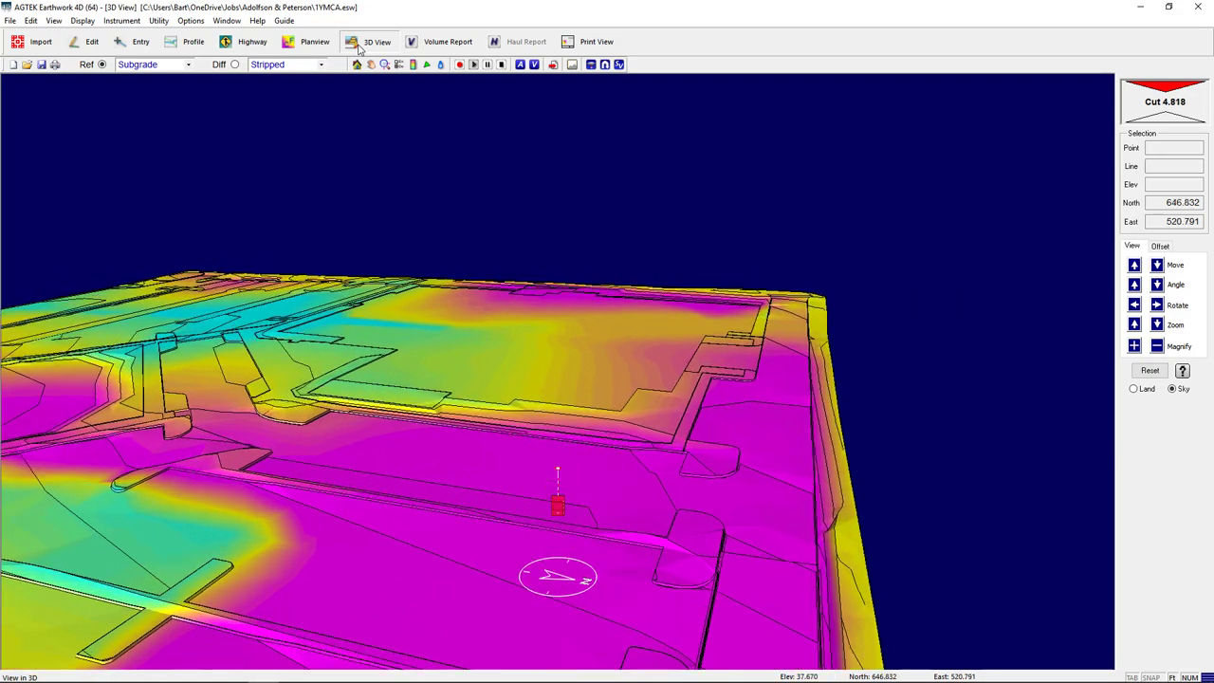
key("Right")
key("Up")
key("Up")
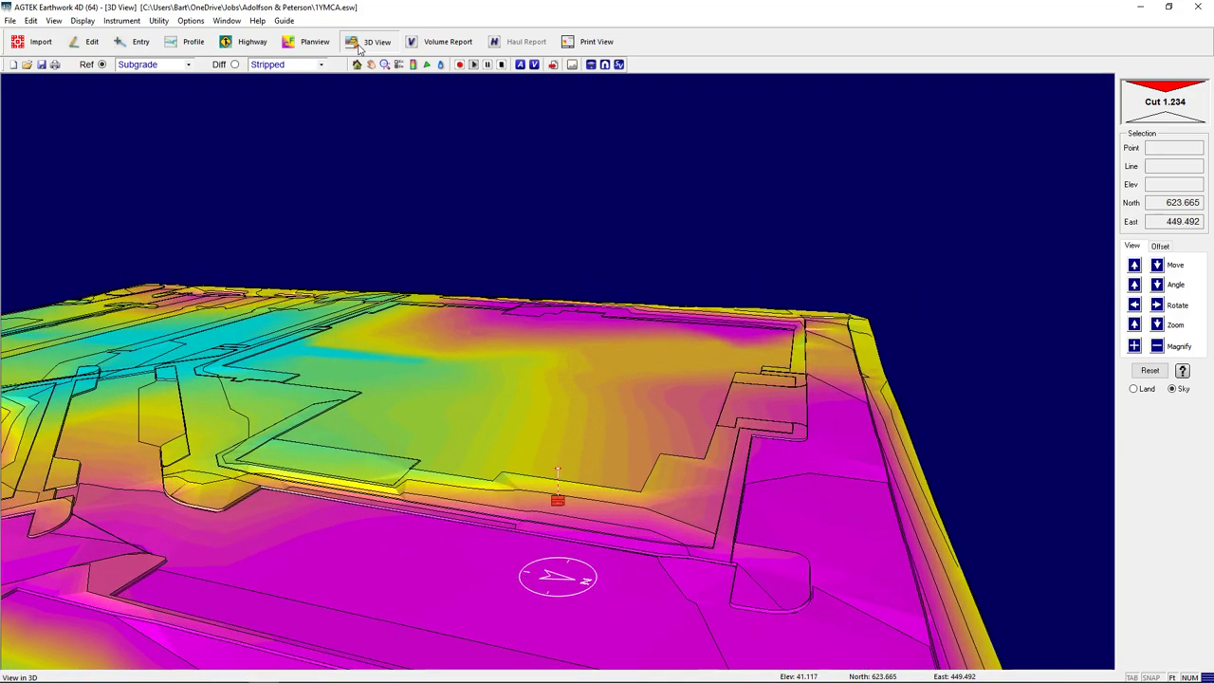
- Set OX as the reference surface and fly around the over-excavation pit
left_click(178, 63)
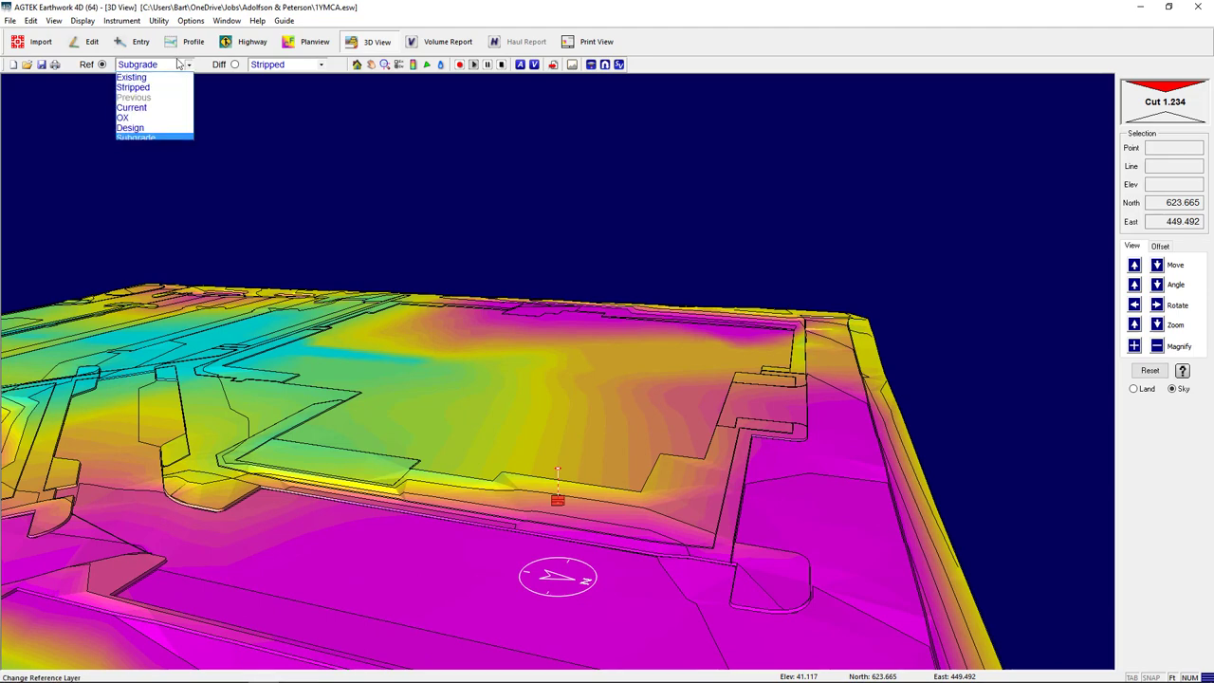
left_click(148, 117)
key("Up")
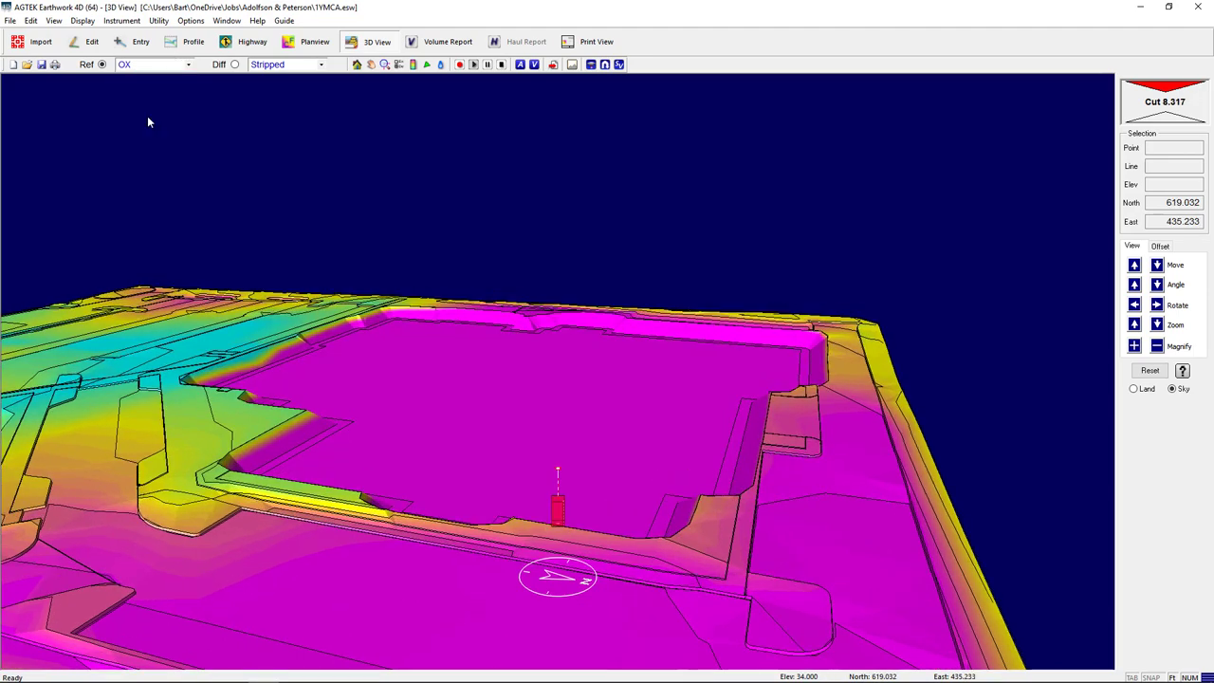
key("Up")
key("Up")
key("Left")
key("Left")
key("Left")
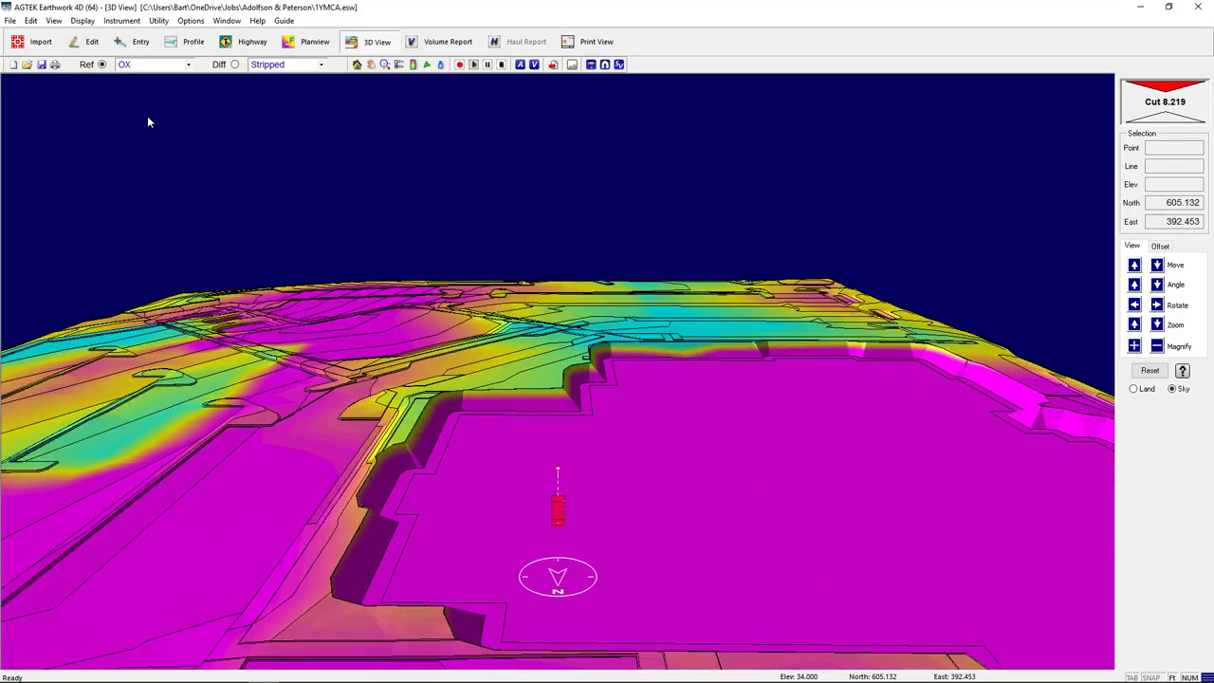
key("Left")
key("Left")
key("Down")
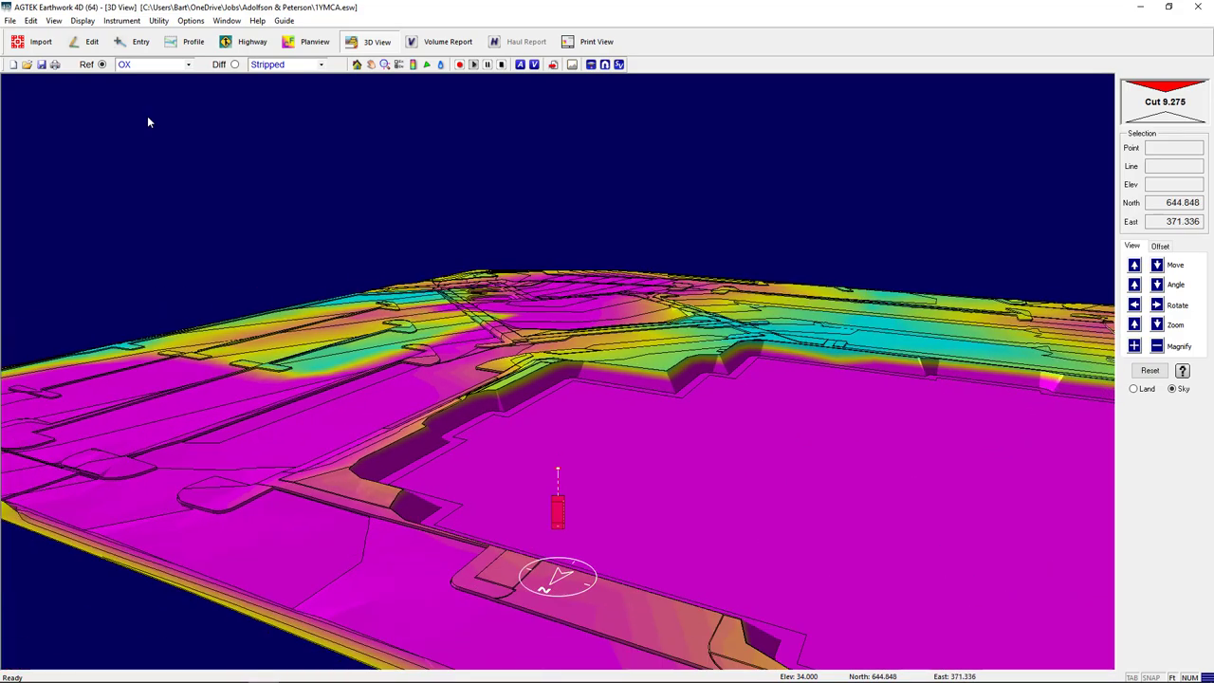